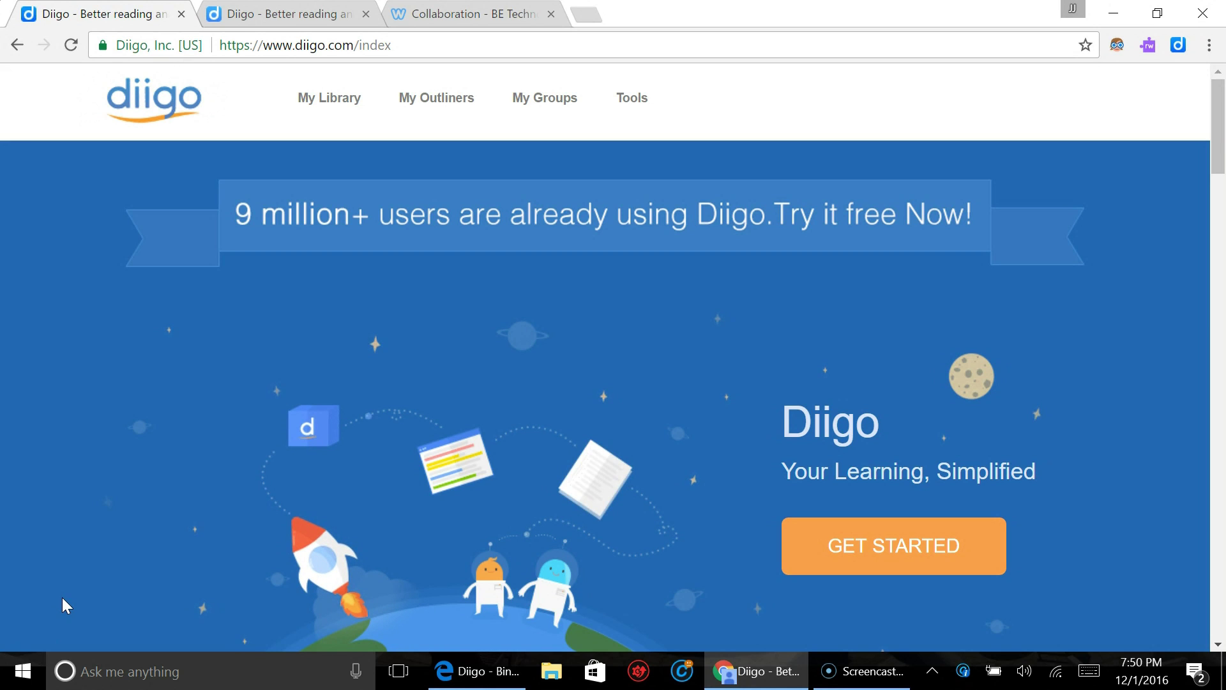
# Look through the Diigo home page's Collect, Organize and Share sections and the Diigo at a glance feature overview
pyautogui.scroll(-7, 70, 593)
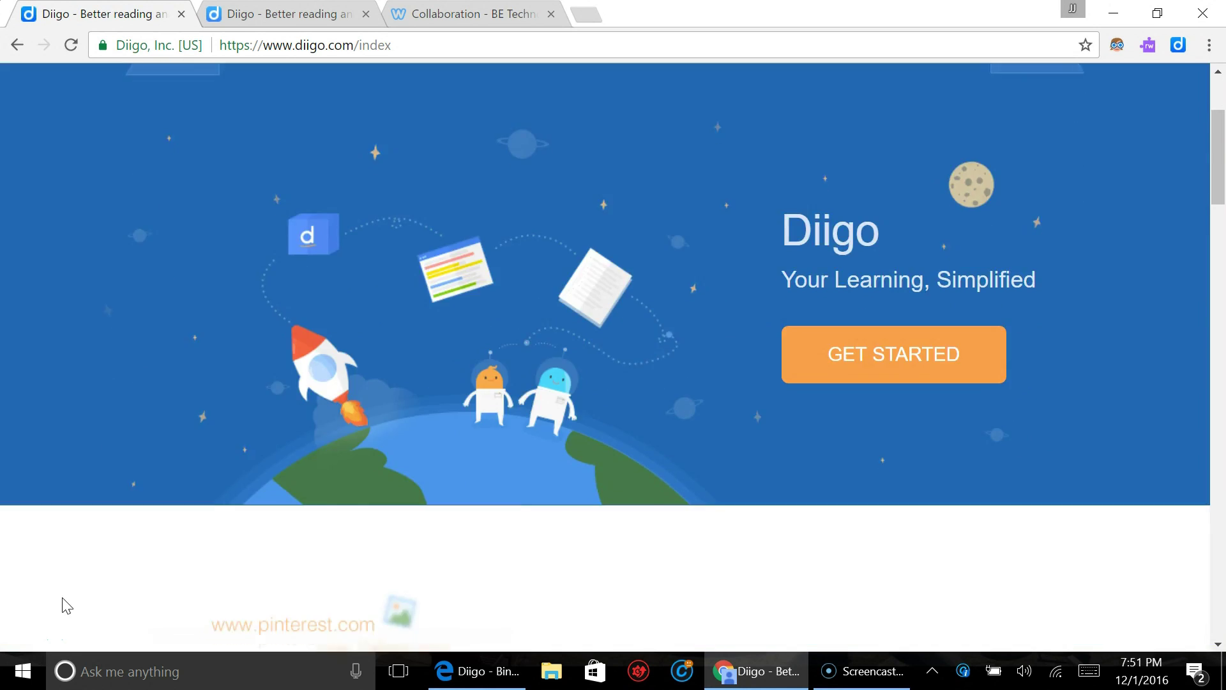
pyautogui.scroll(-6, 69, 504)
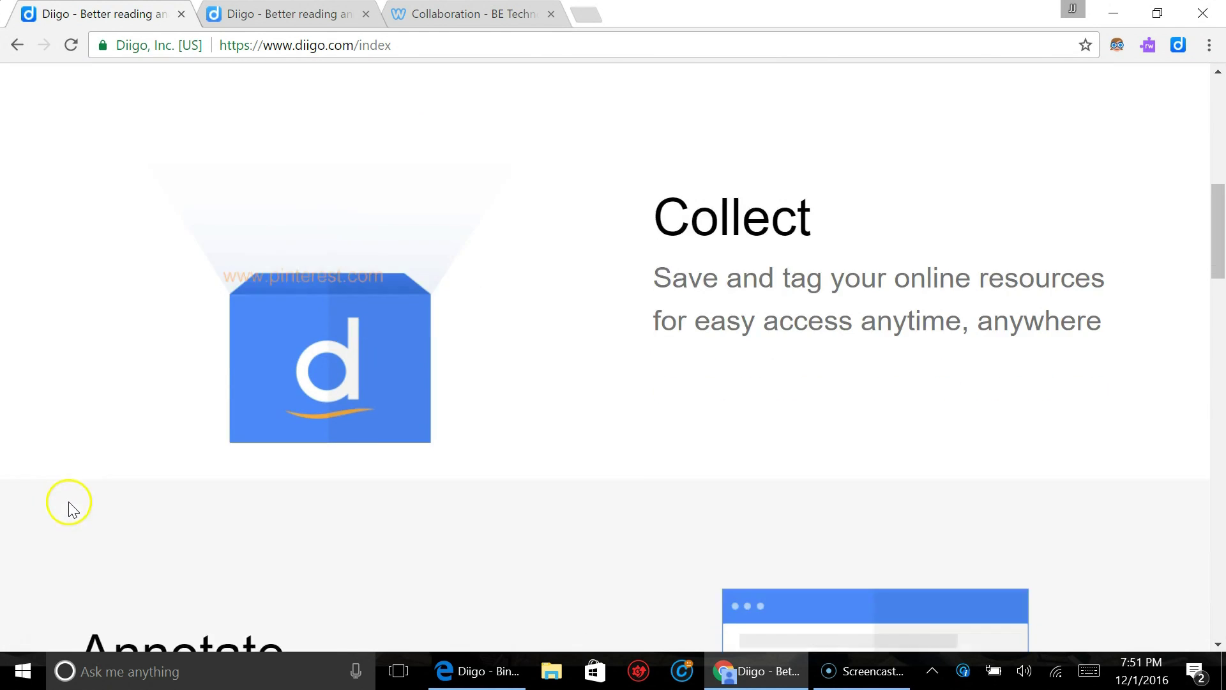
pyautogui.scroll(-10, 69, 508)
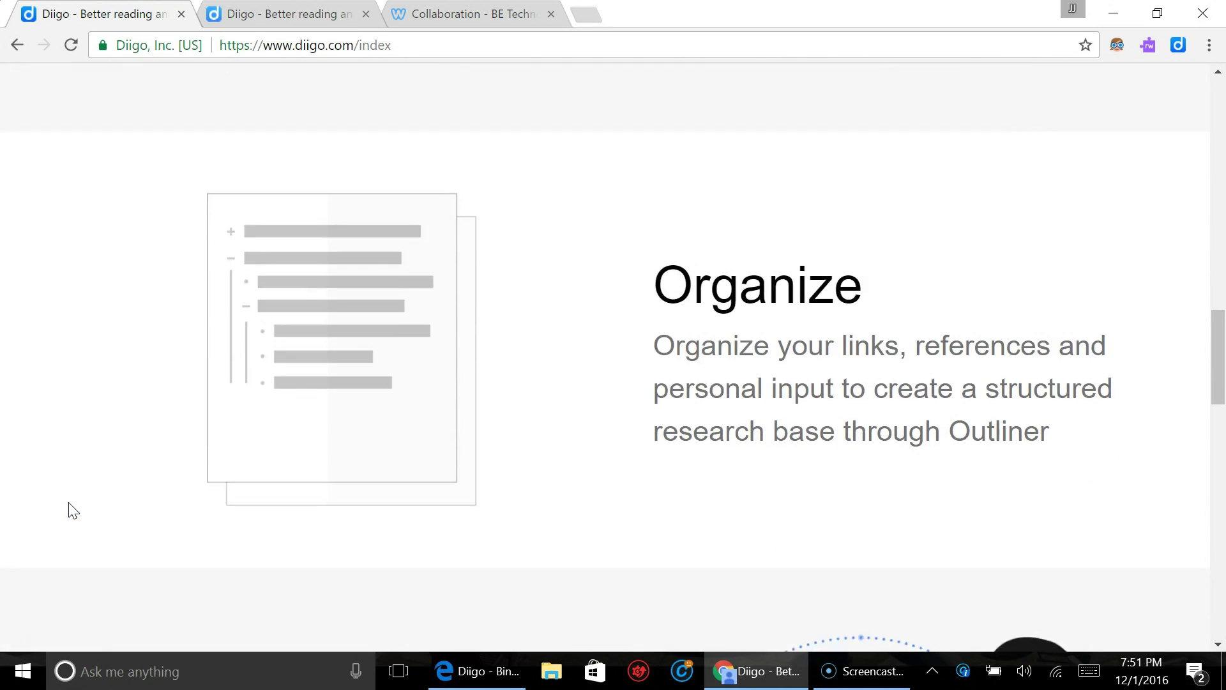
pyautogui.scroll(-3, 69, 511)
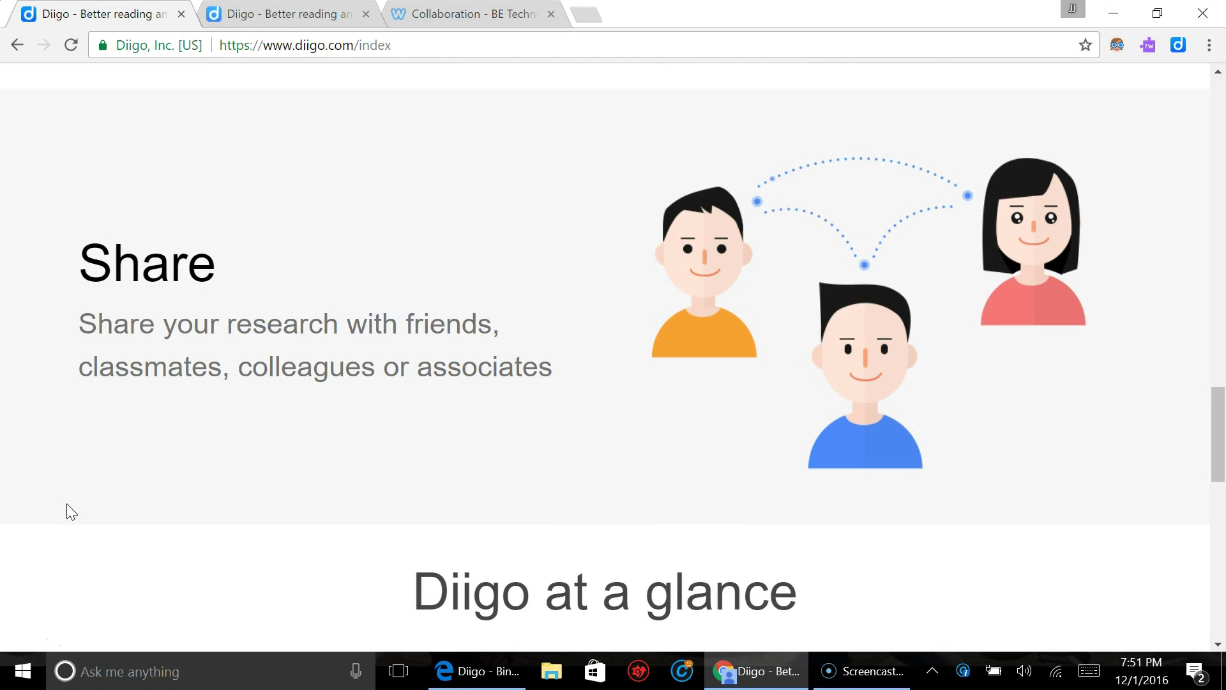
pyautogui.scroll(-4, 67, 504)
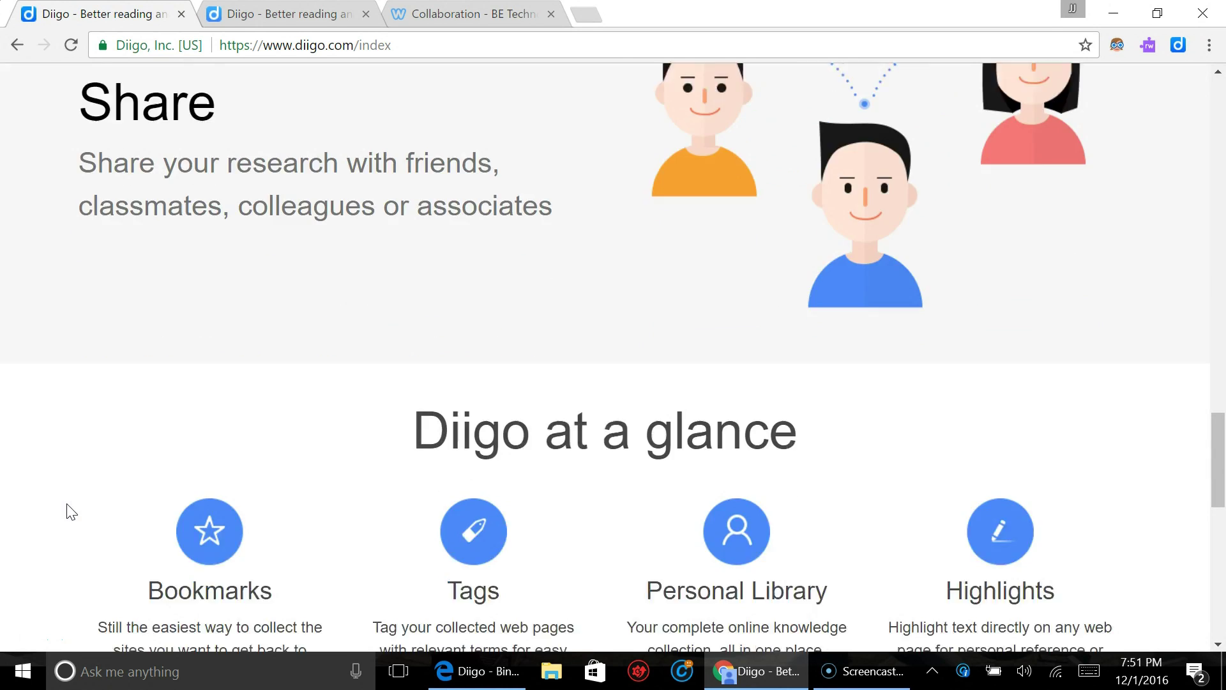
pyautogui.scroll(-2, 71, 512)
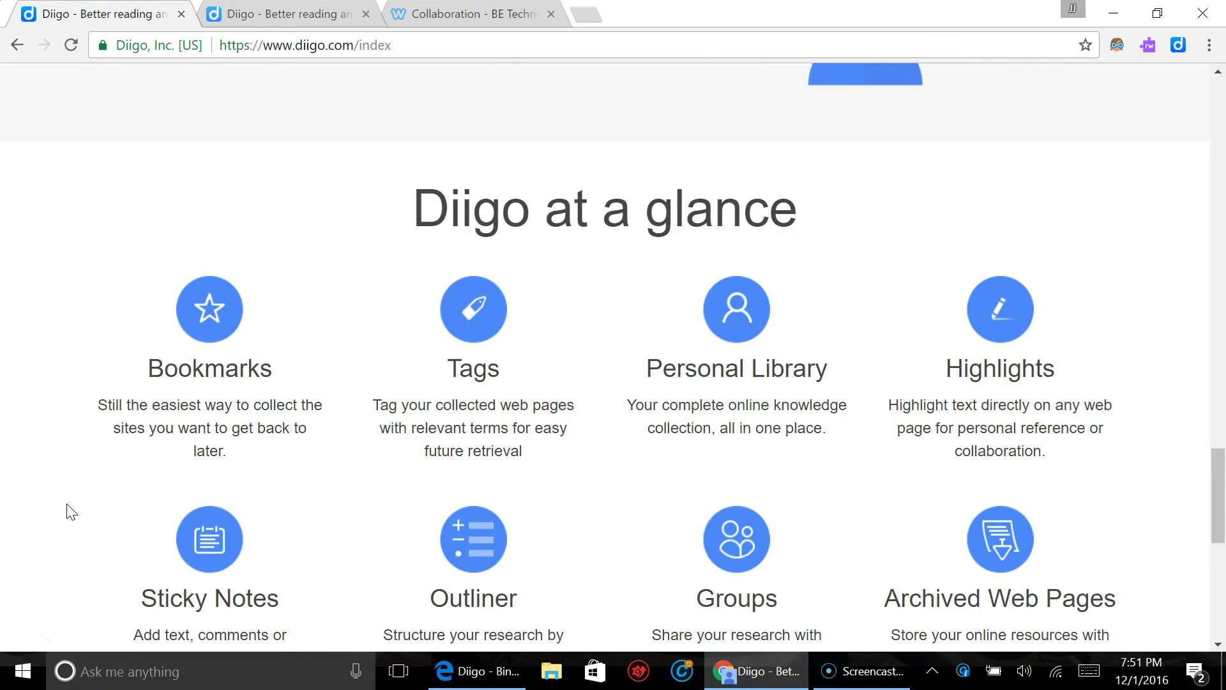
pyautogui.scroll(-2, 71, 512)
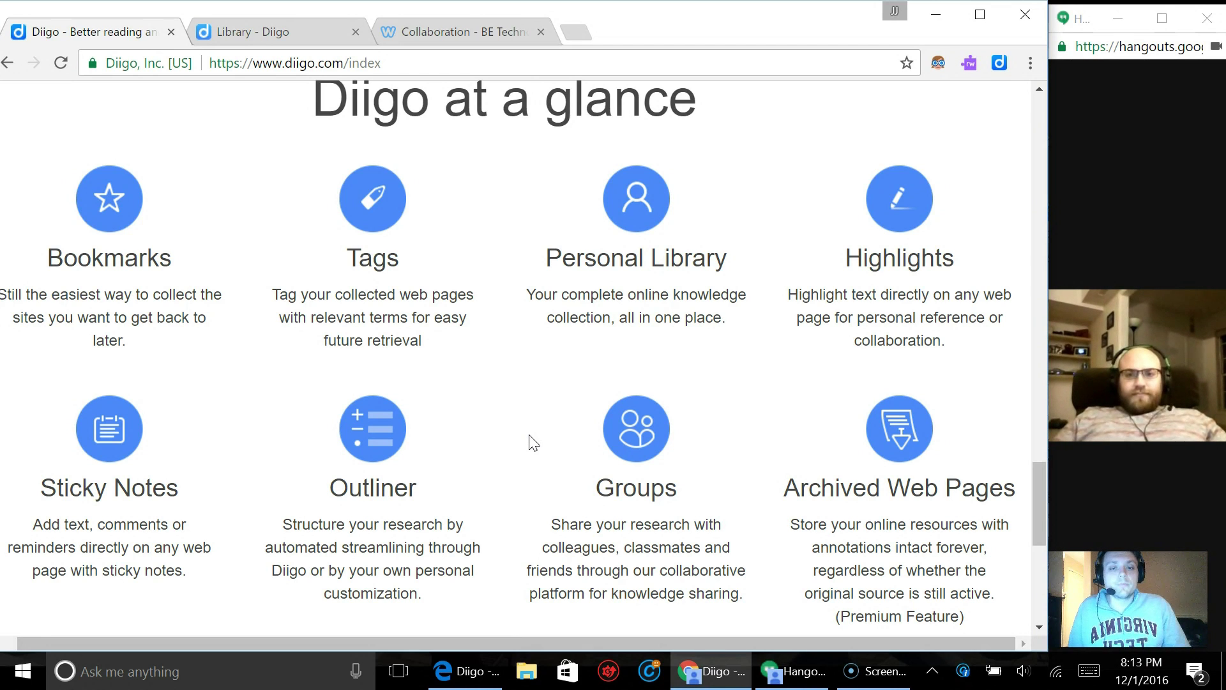
# Switch to the Diigo library page and open the Be Technological Educators group from the list of groups
pyautogui.click(246, 32)
pyautogui.click(447, 32)
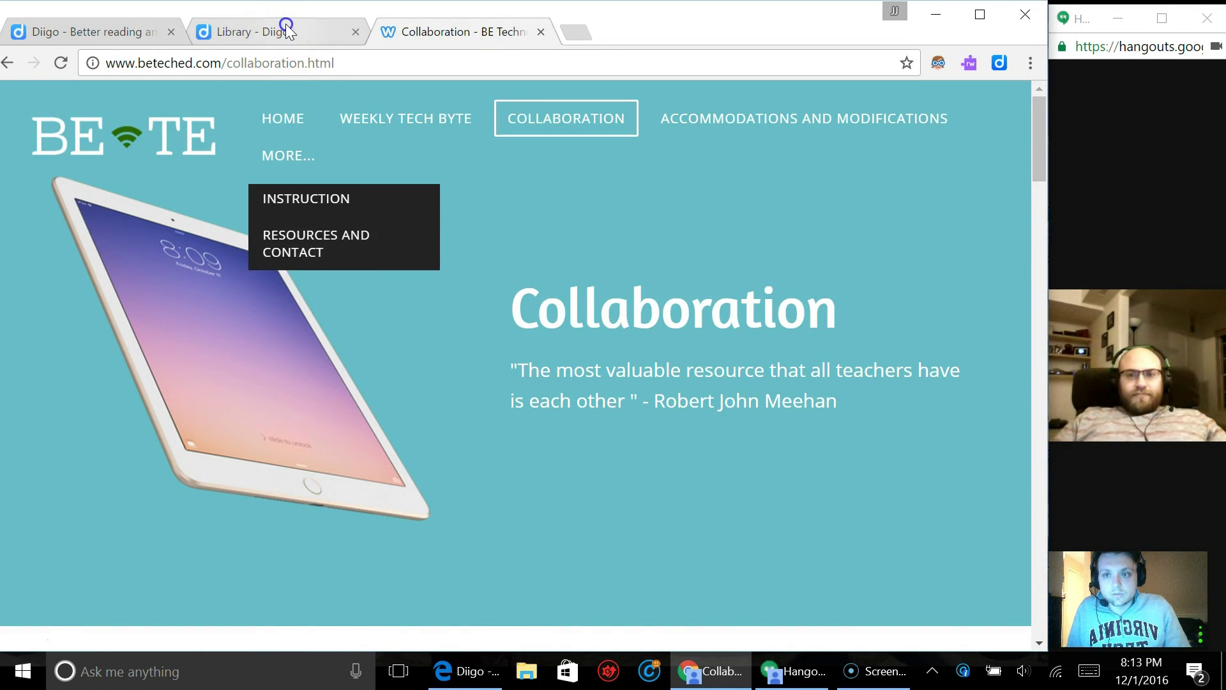
pyautogui.click(287, 26)
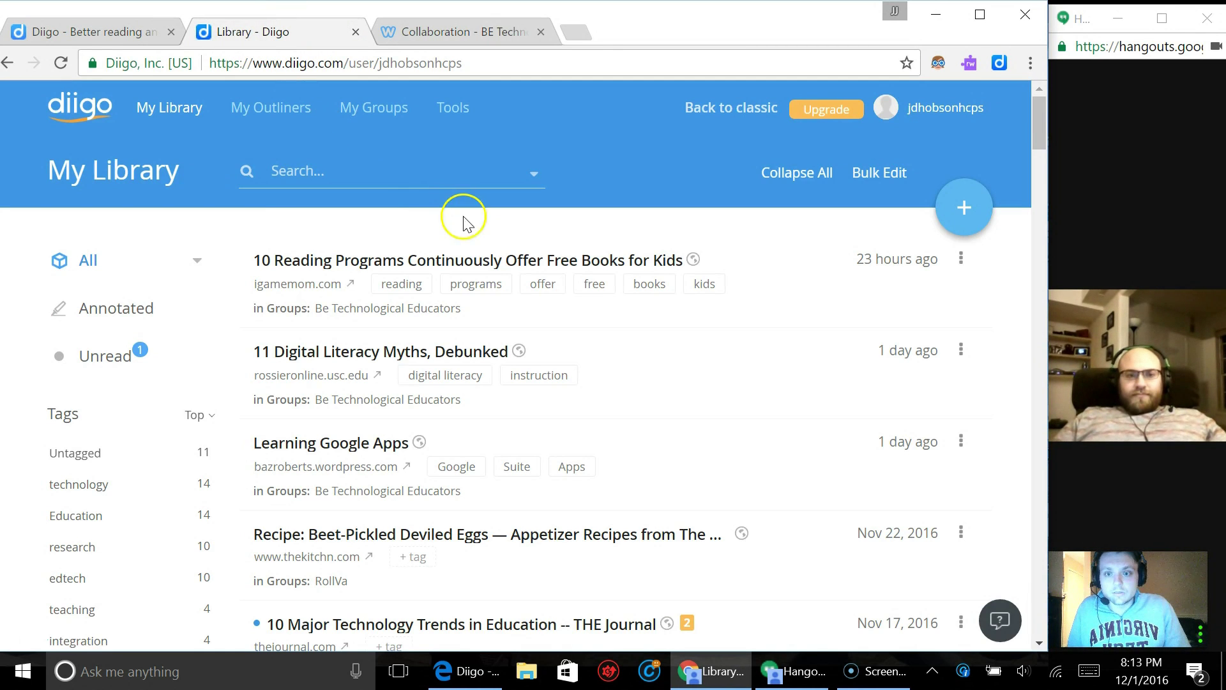
pyautogui.click(378, 105)
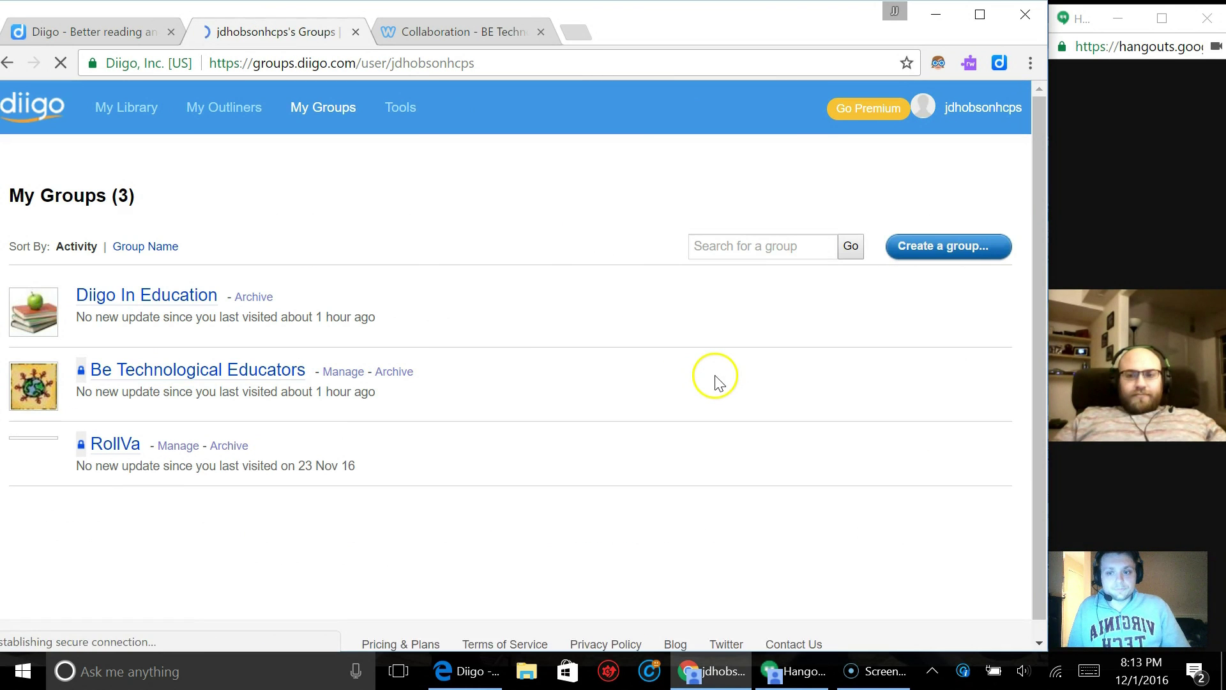
pyautogui.click(190, 371)
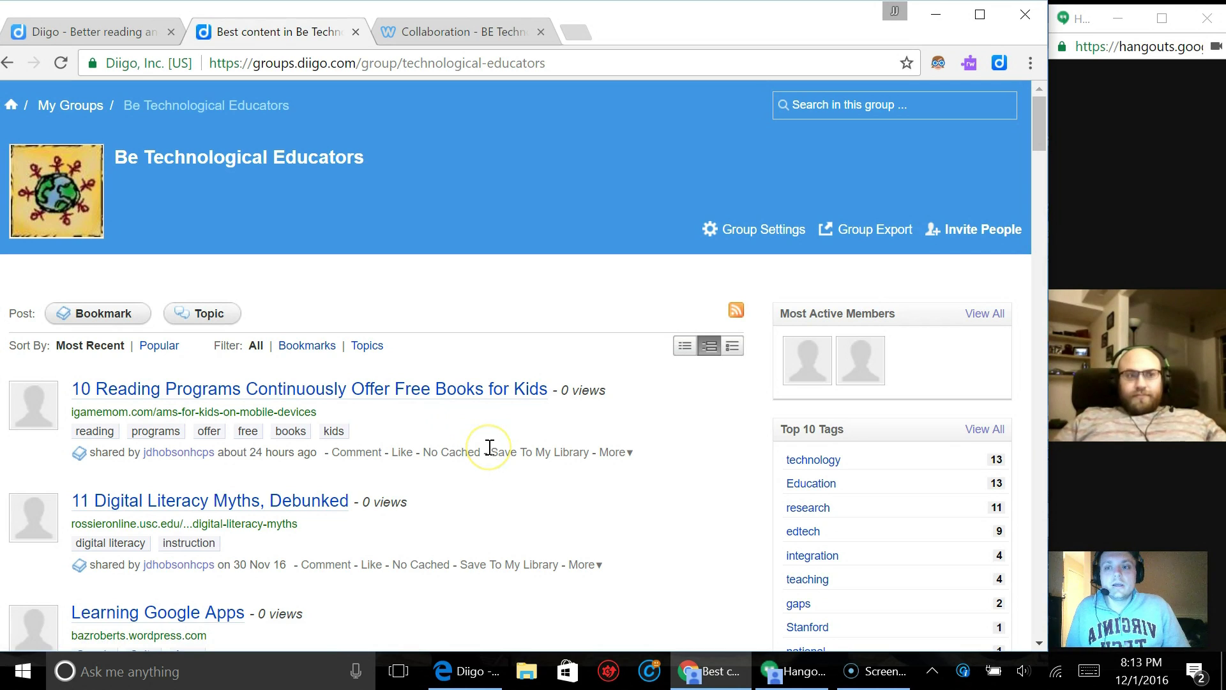
# Examine the group's shared bookmarks, including the tags, highlighted excerpts and comment on the Pew Research Center article
pyautogui.scroll(-3, 489, 447)
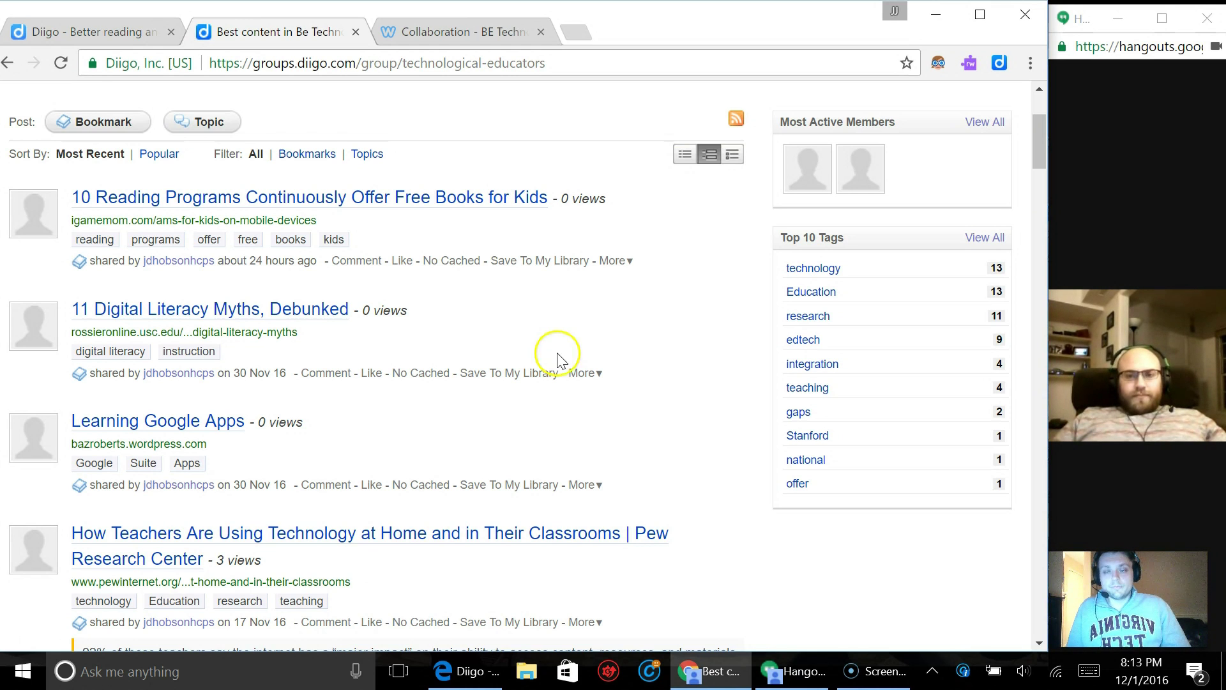
pyautogui.scroll(-1, 632, 418)
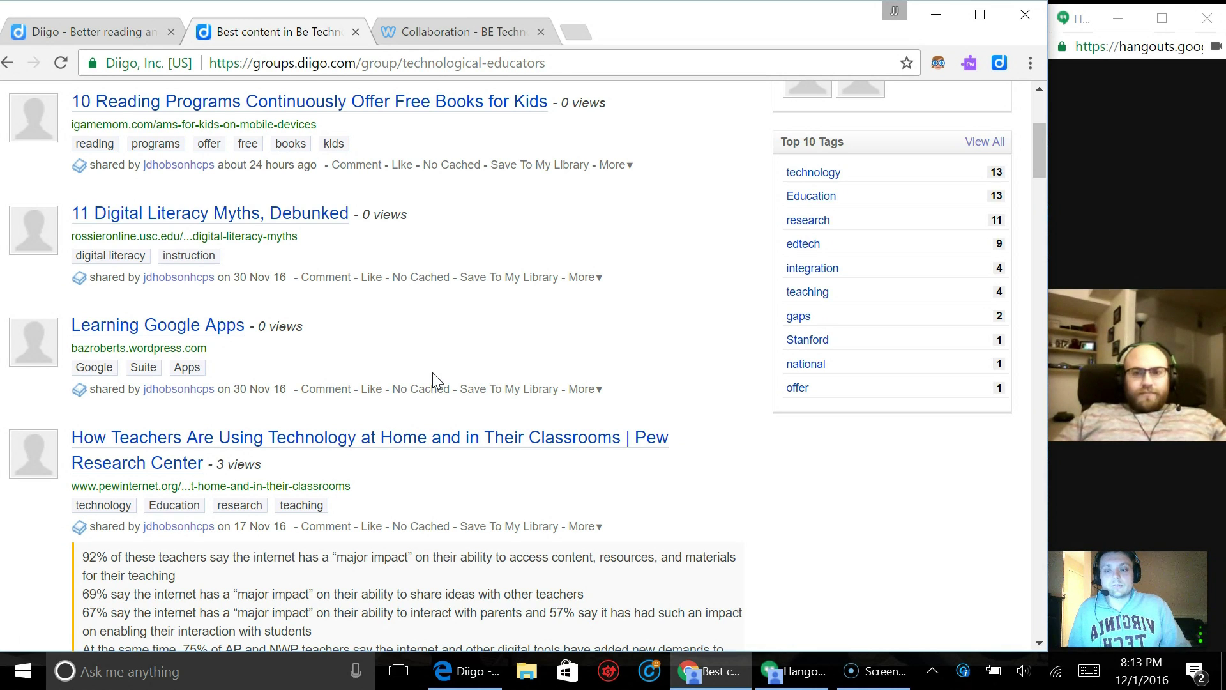
pyautogui.scroll(-3, 440, 382)
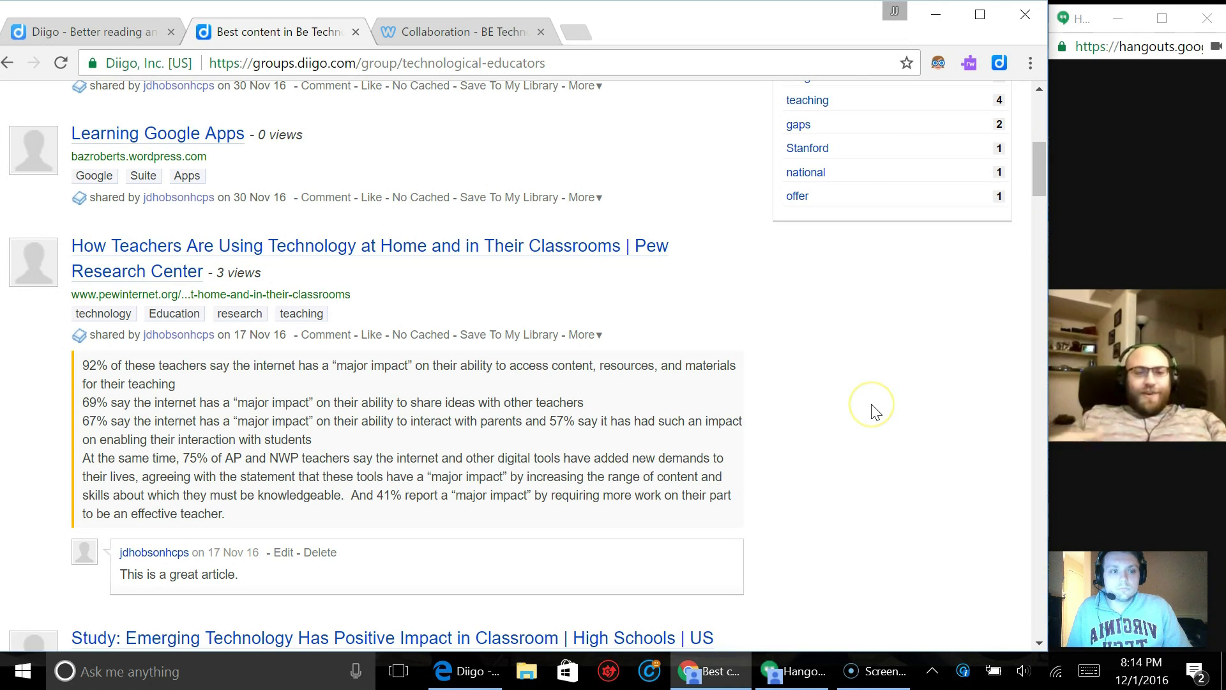
pyautogui.click(865, 431)
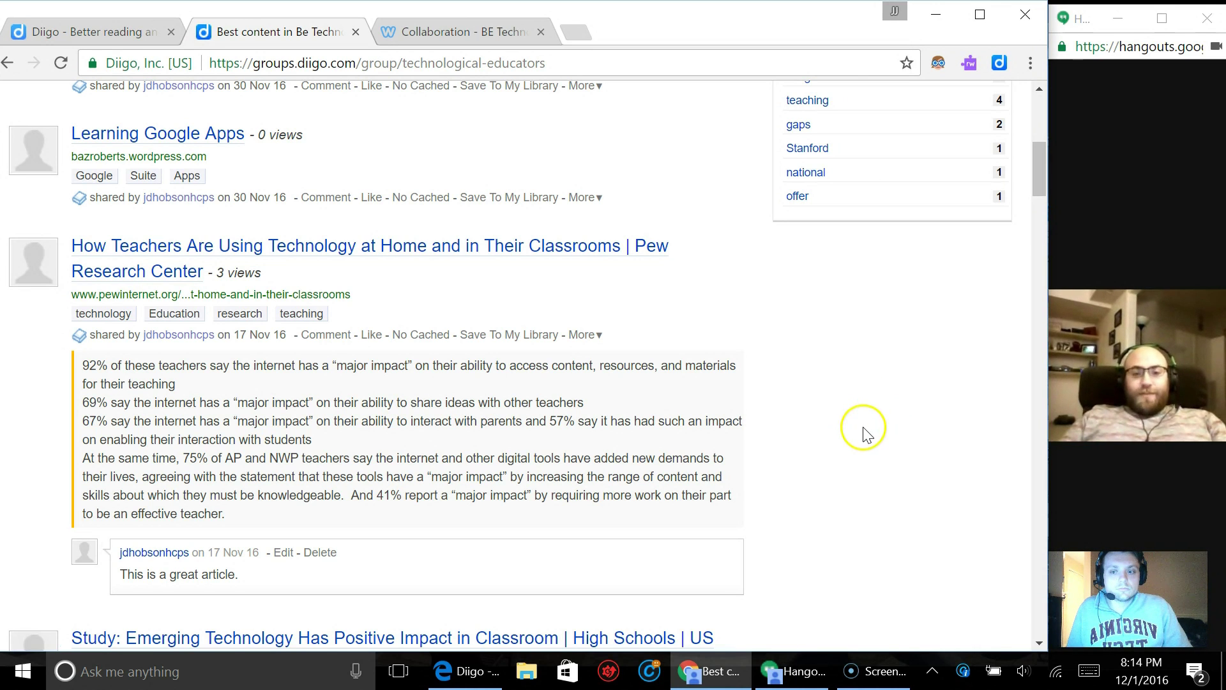
pyautogui.click(851, 432)
pyautogui.click(759, 433)
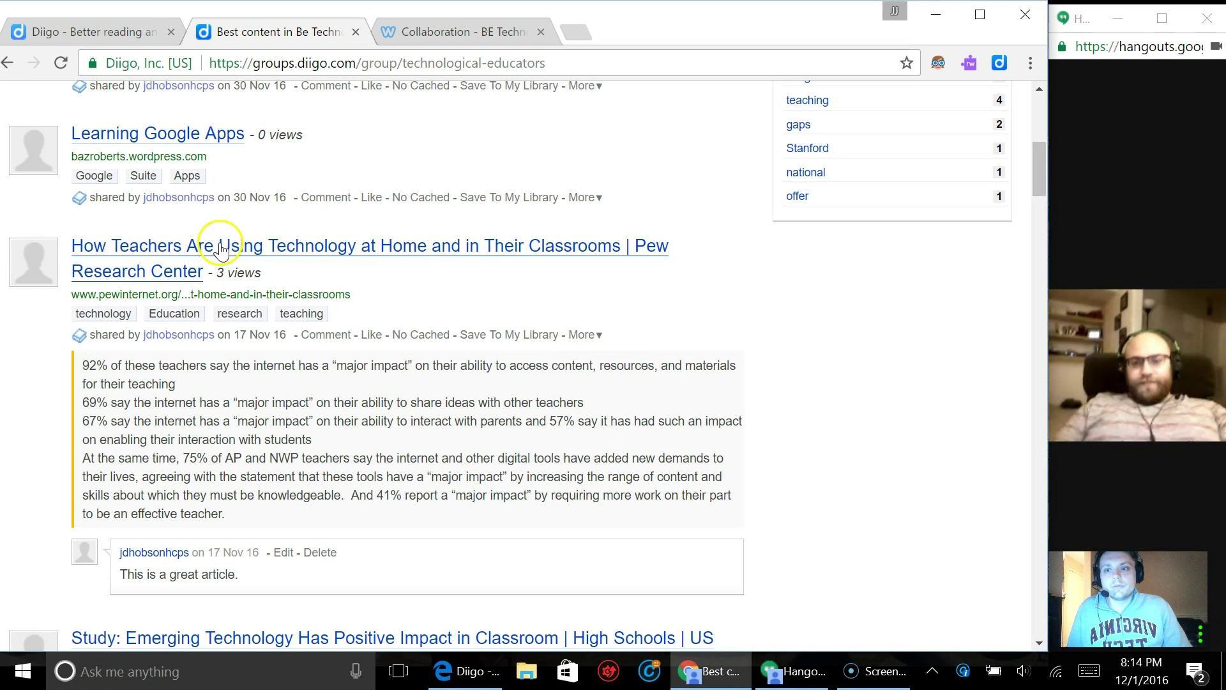
# Open the shared article on how teachers use technology and examine its highlighted passages
pyautogui.click(479, 255)
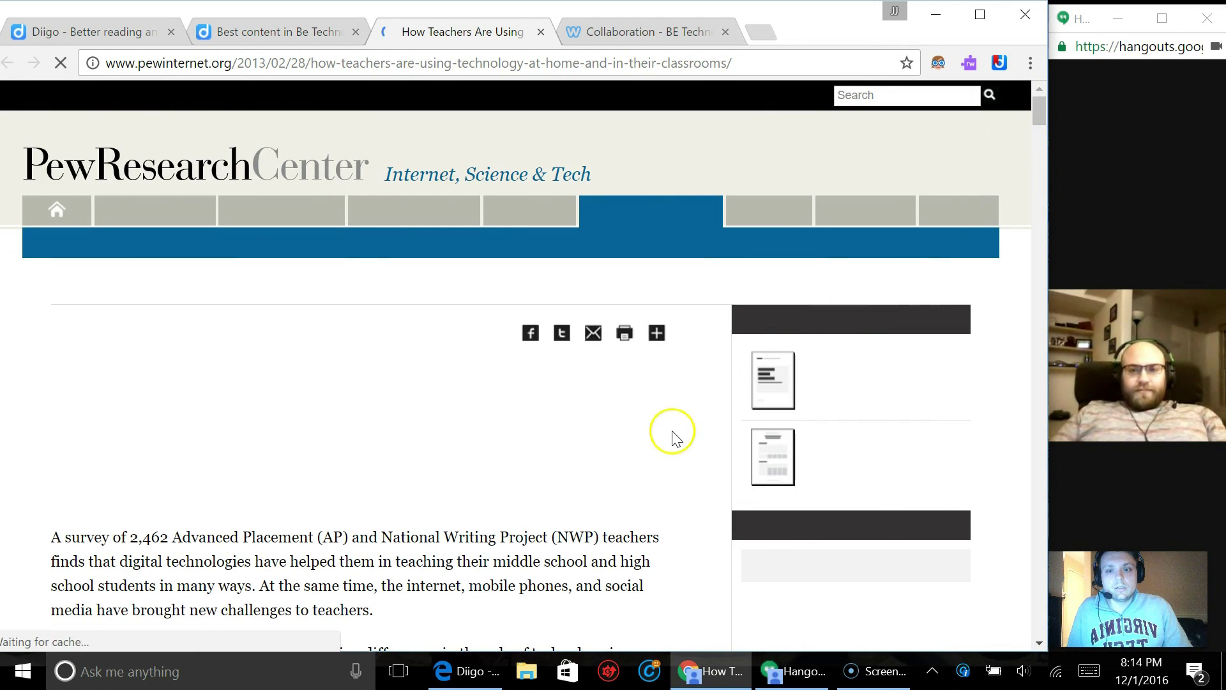
pyautogui.scroll(-8, 672, 439)
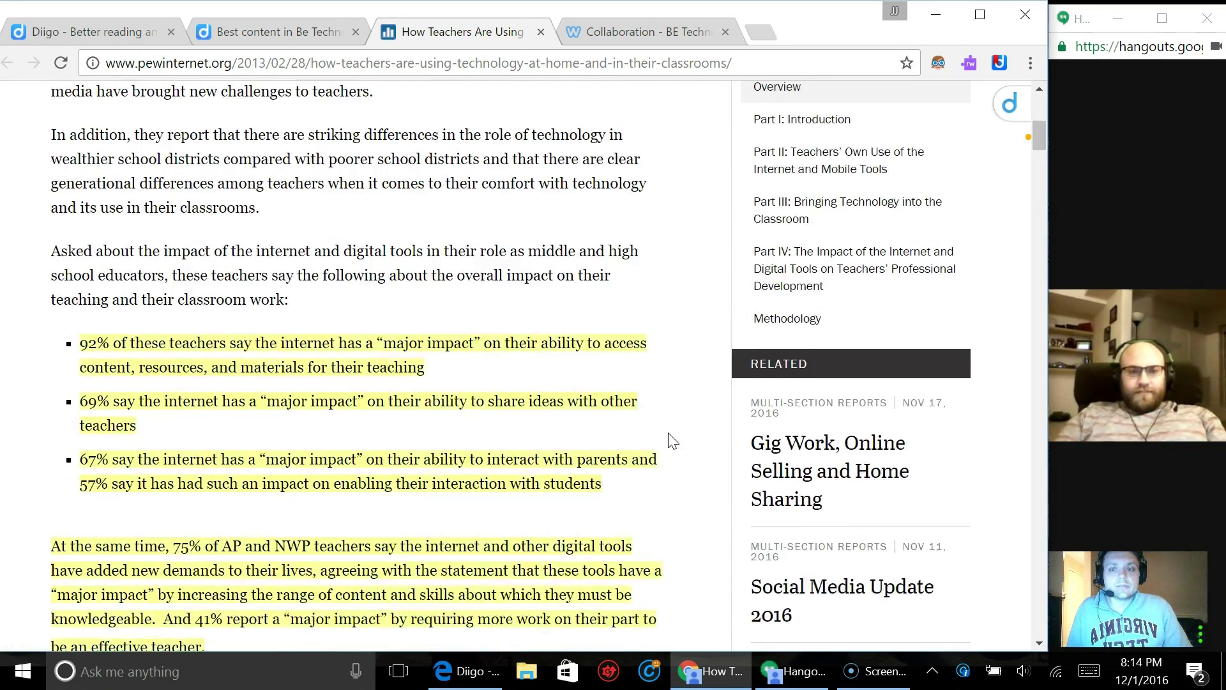
pyautogui.scroll(-3, 672, 439)
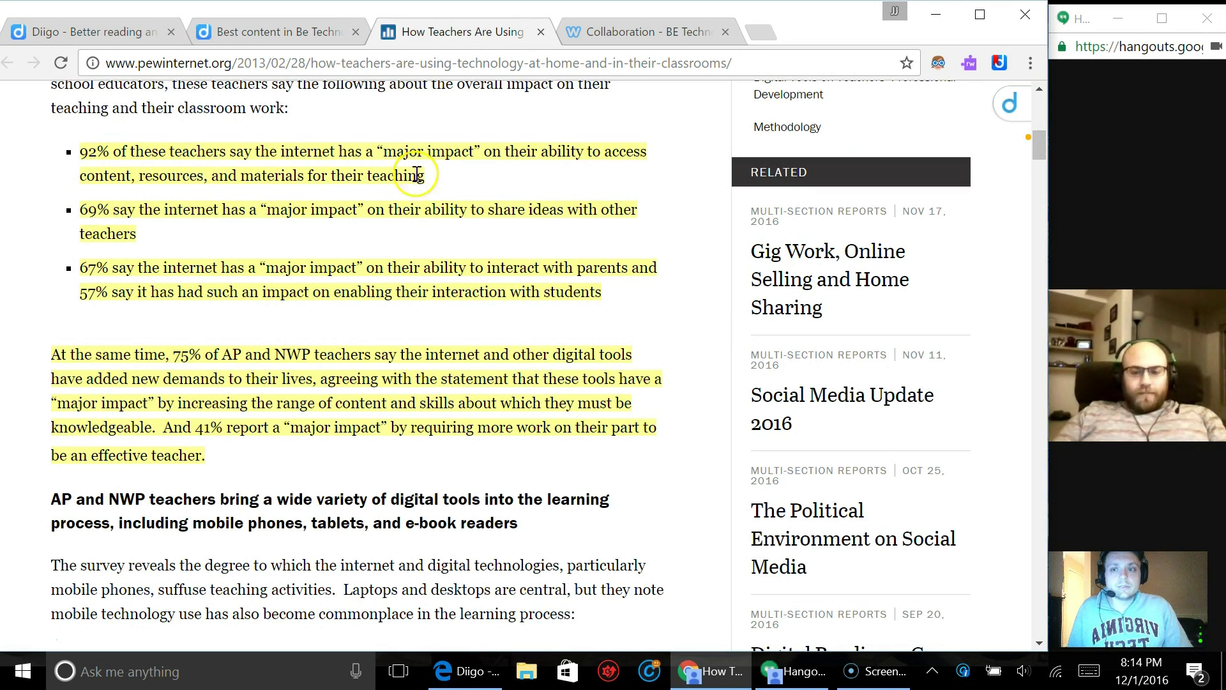
# Compare the article's highlights with the excerpts in the group post, and close the article
pyautogui.click(286, 40)
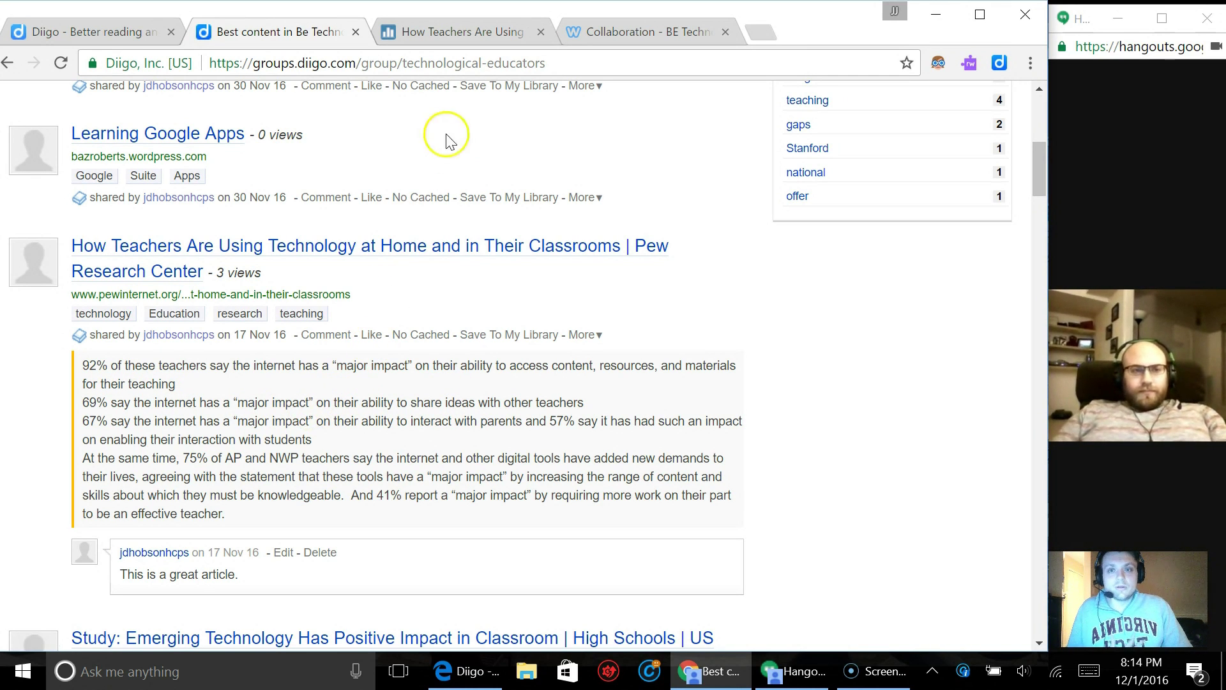
pyautogui.click(453, 28)
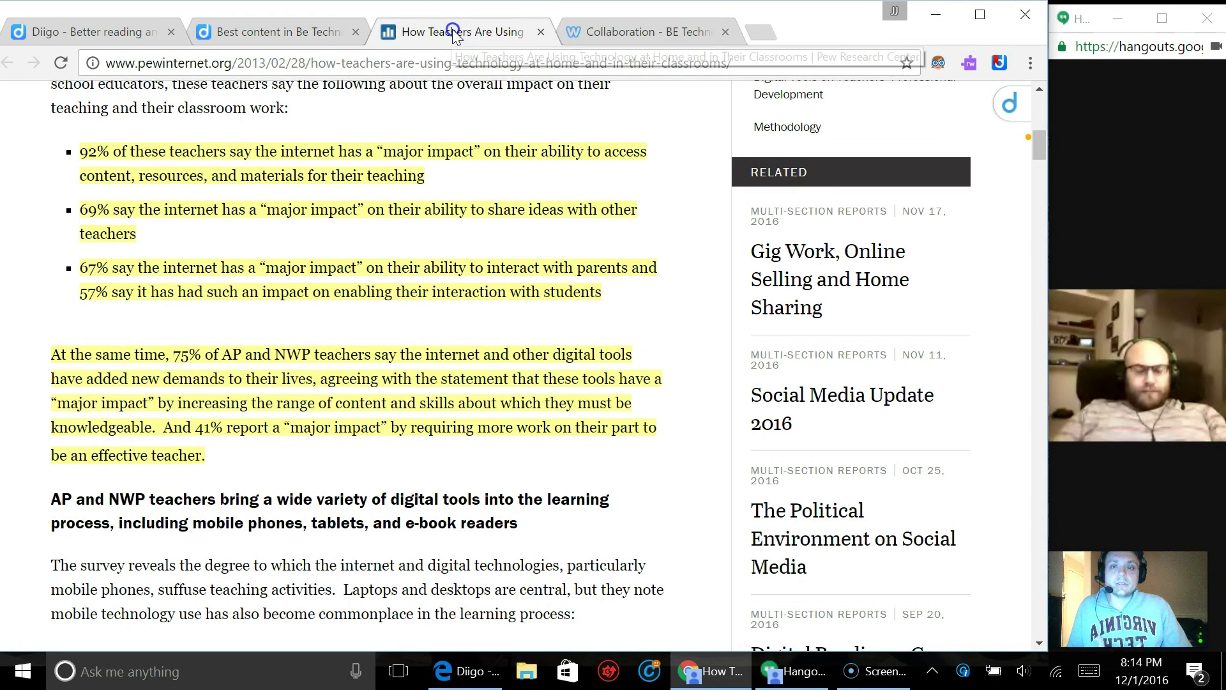
pyautogui.click(541, 31)
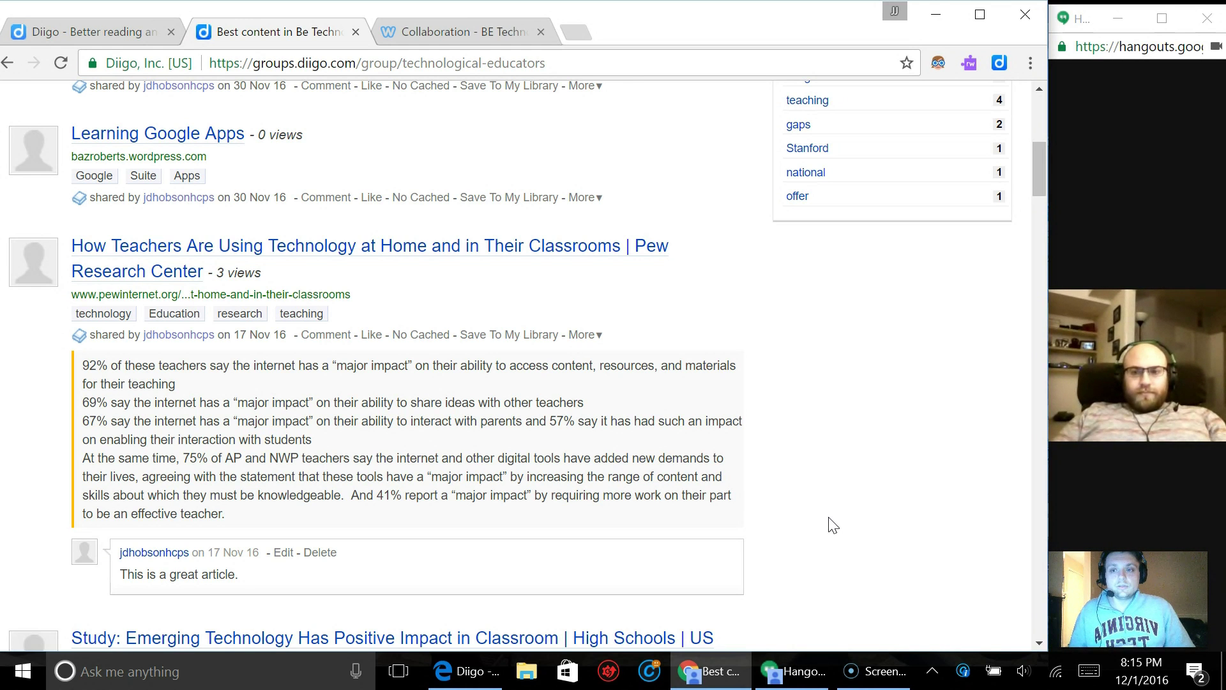
# Return from the Be Technological Educators group to the My Groups list
pyautogui.scroll(3, 834, 525)
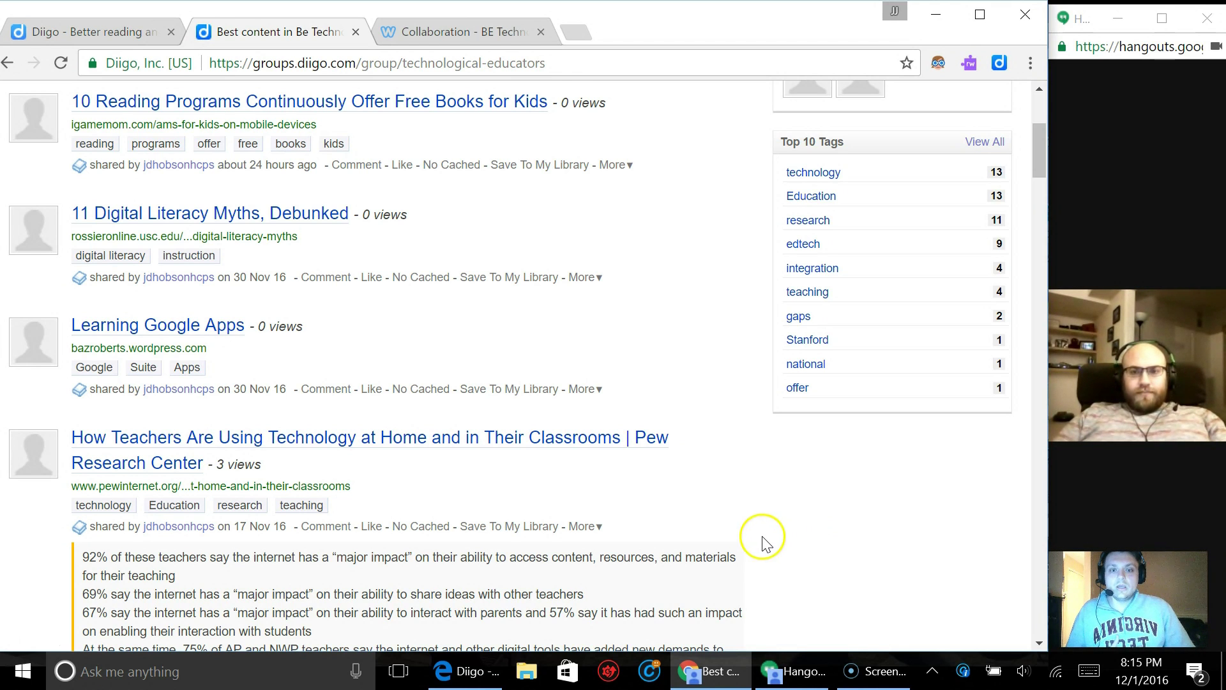
pyautogui.scroll(3, 763, 543)
pyautogui.scroll(2, 763, 544)
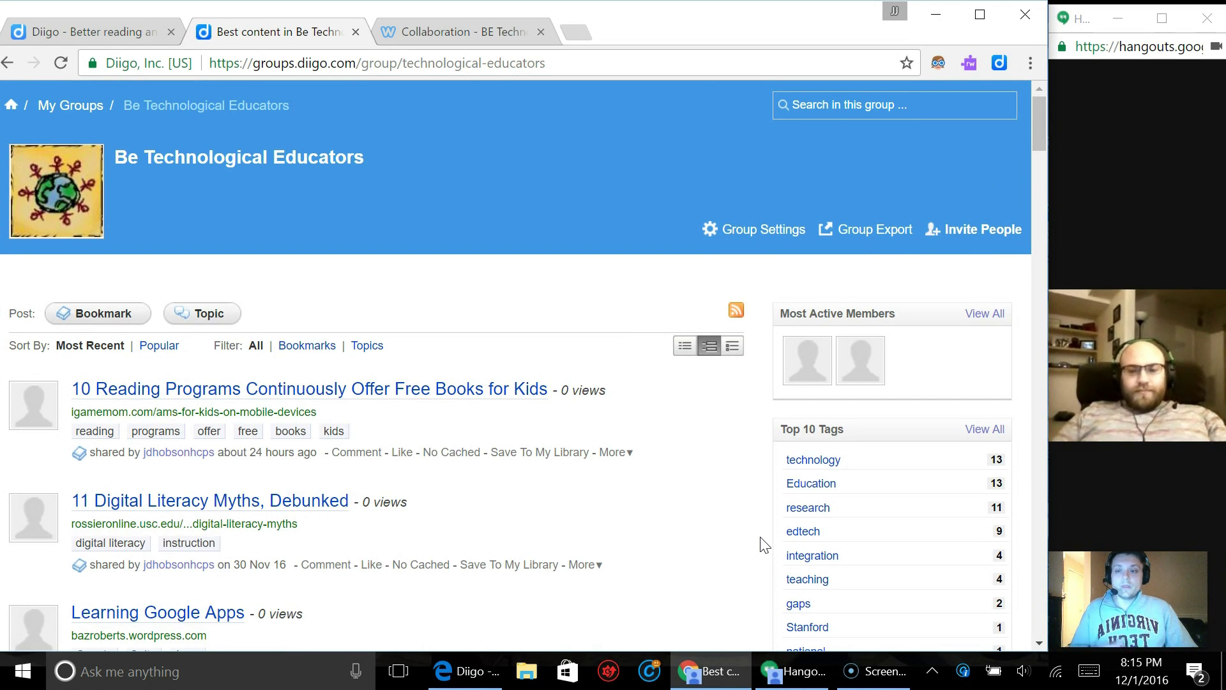
pyautogui.click(751, 553)
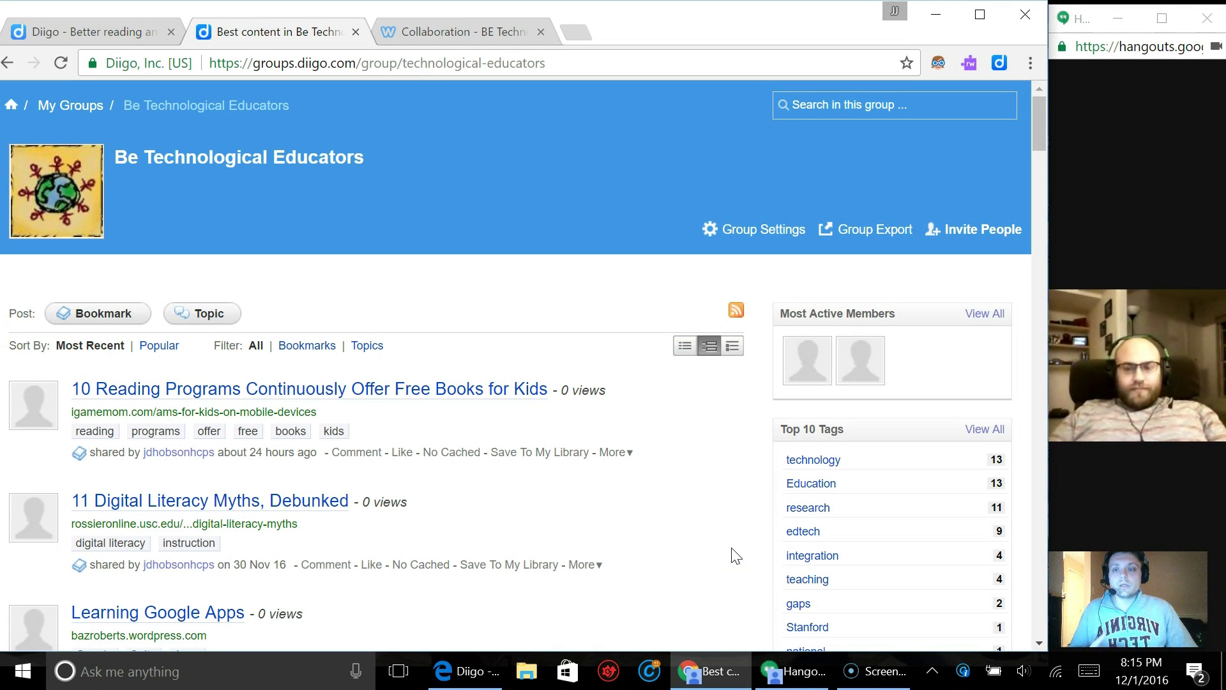
pyautogui.click(725, 548)
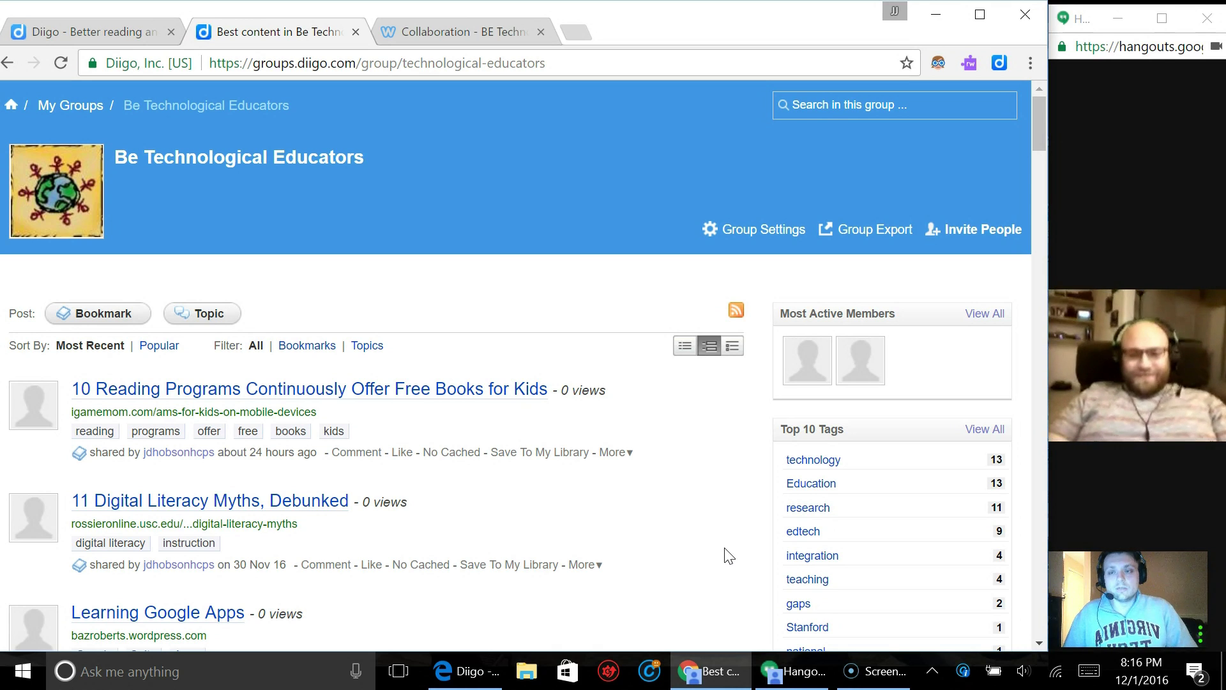
pyautogui.click(78, 107)
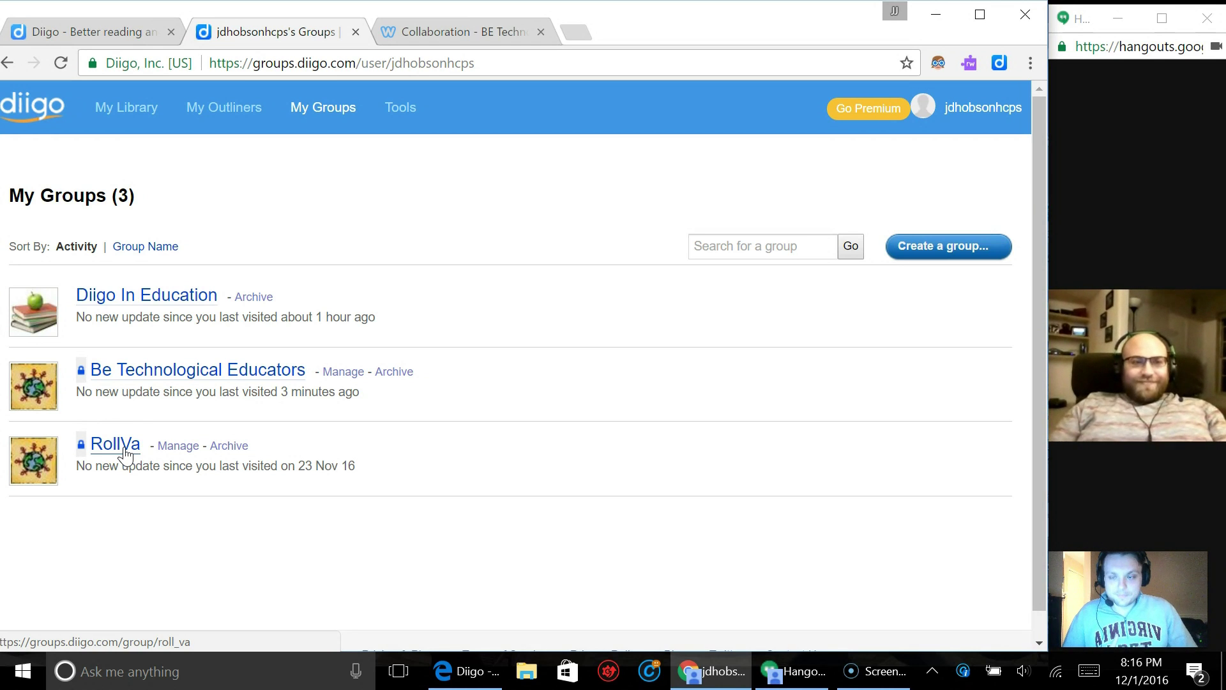
# Check the My Library page and open the Diigo In Education group from the My Groups list
pyautogui.click(124, 114)
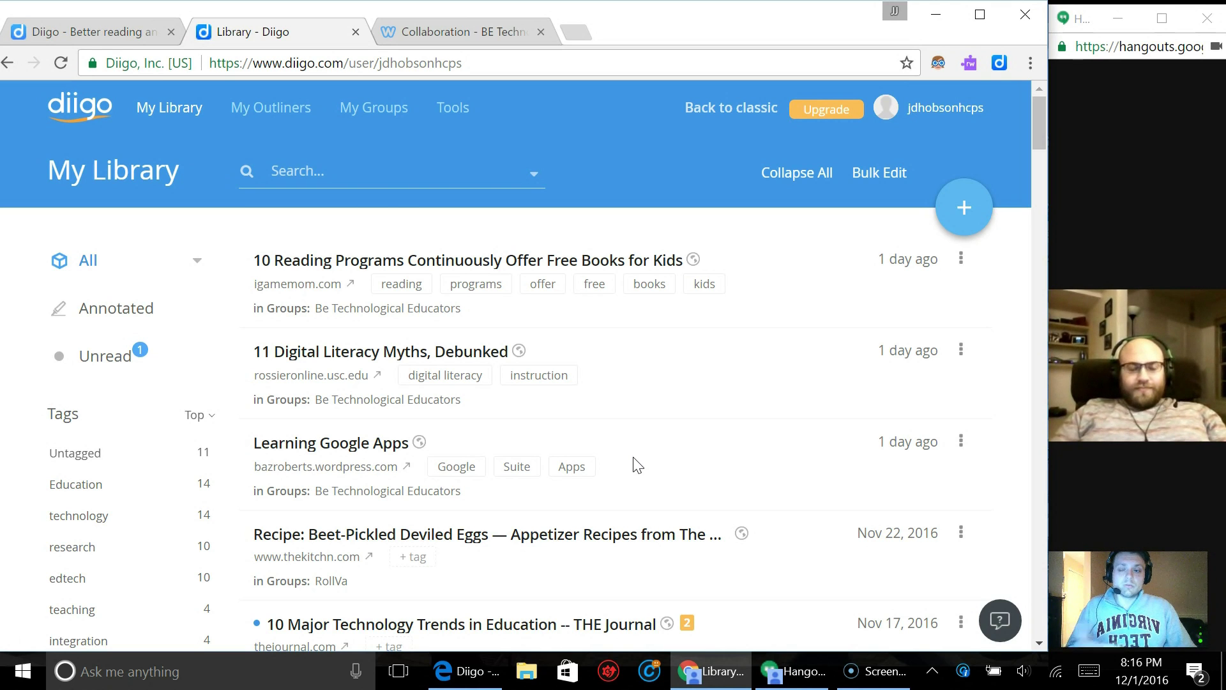
pyautogui.click(361, 110)
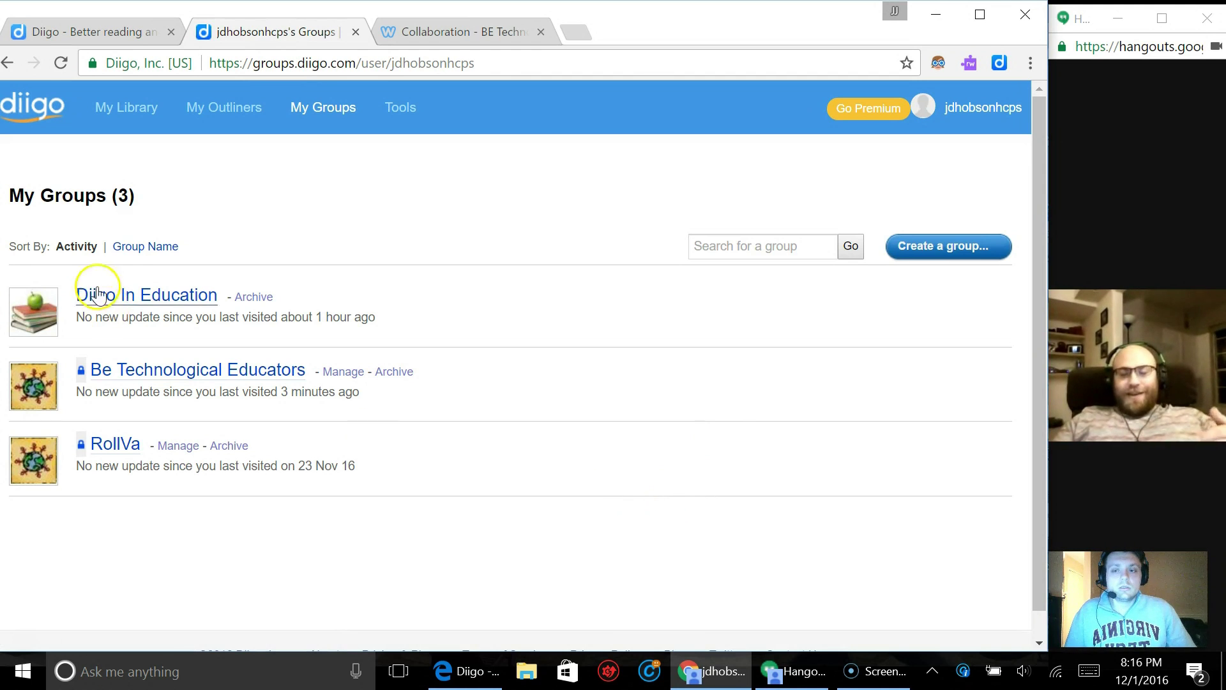
pyautogui.click(151, 296)
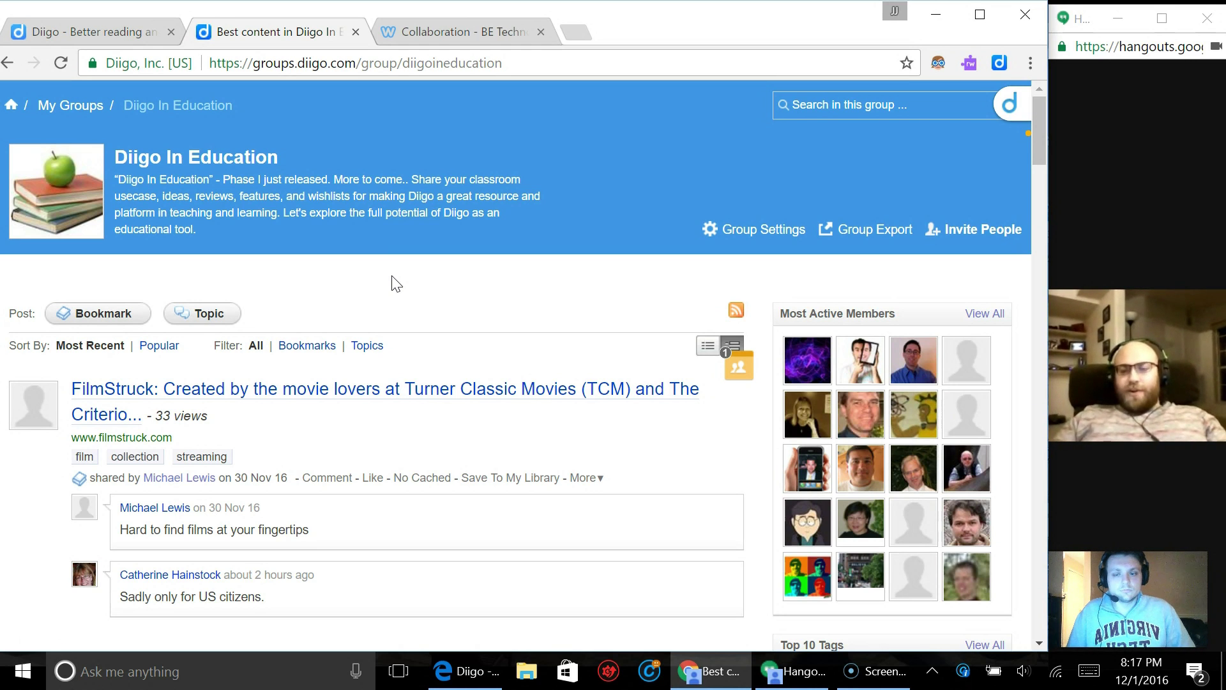
# Examine the Diigo In Education group's recent bookmarks, member comments and top tags
pyautogui.scroll(-3, 564, 247)
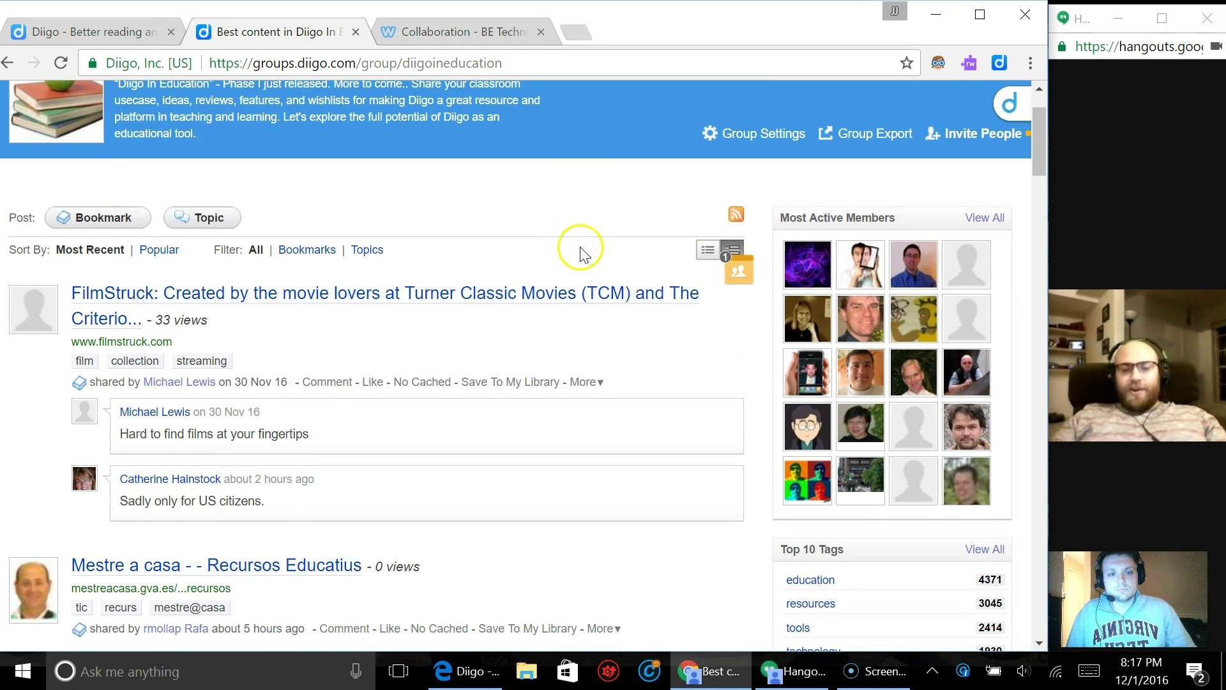
pyautogui.scroll(-1, 626, 267)
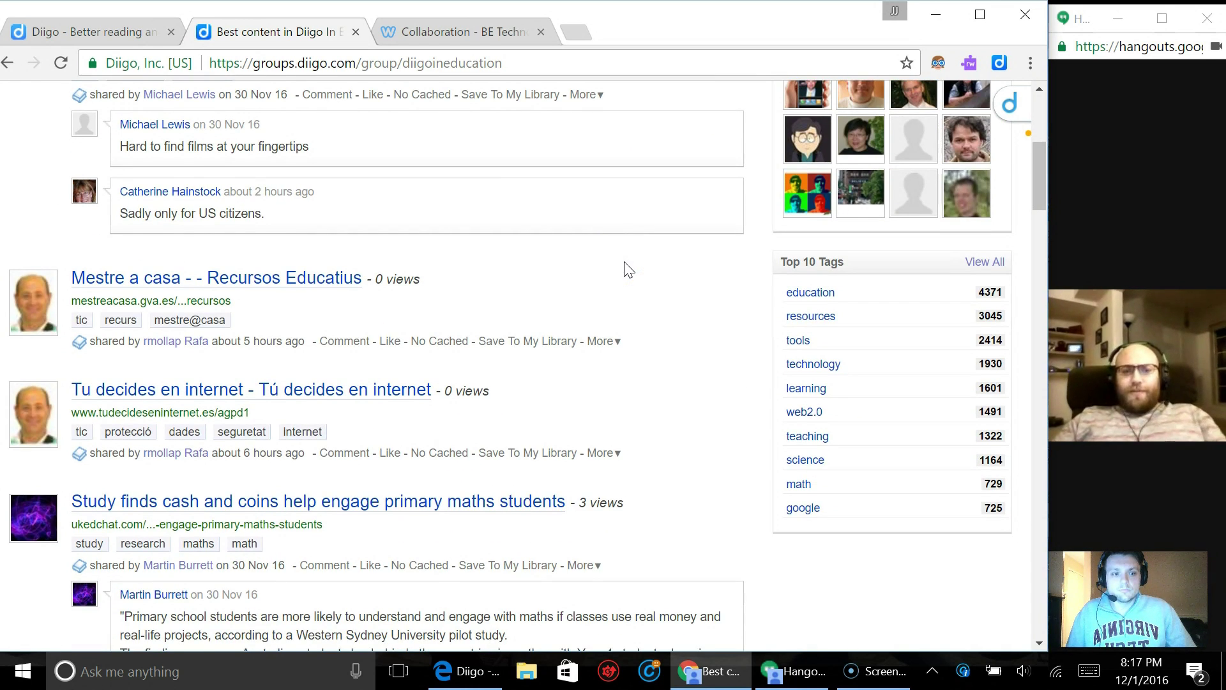
pyautogui.scroll(-1, 626, 270)
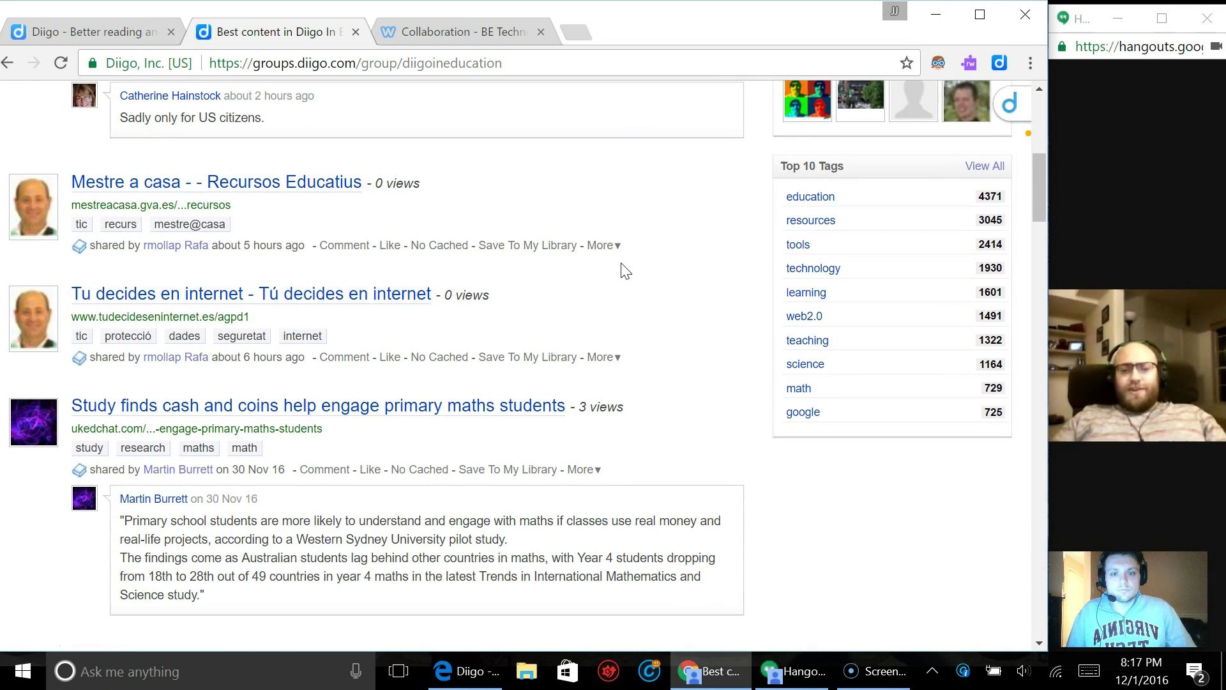
pyautogui.click(666, 279)
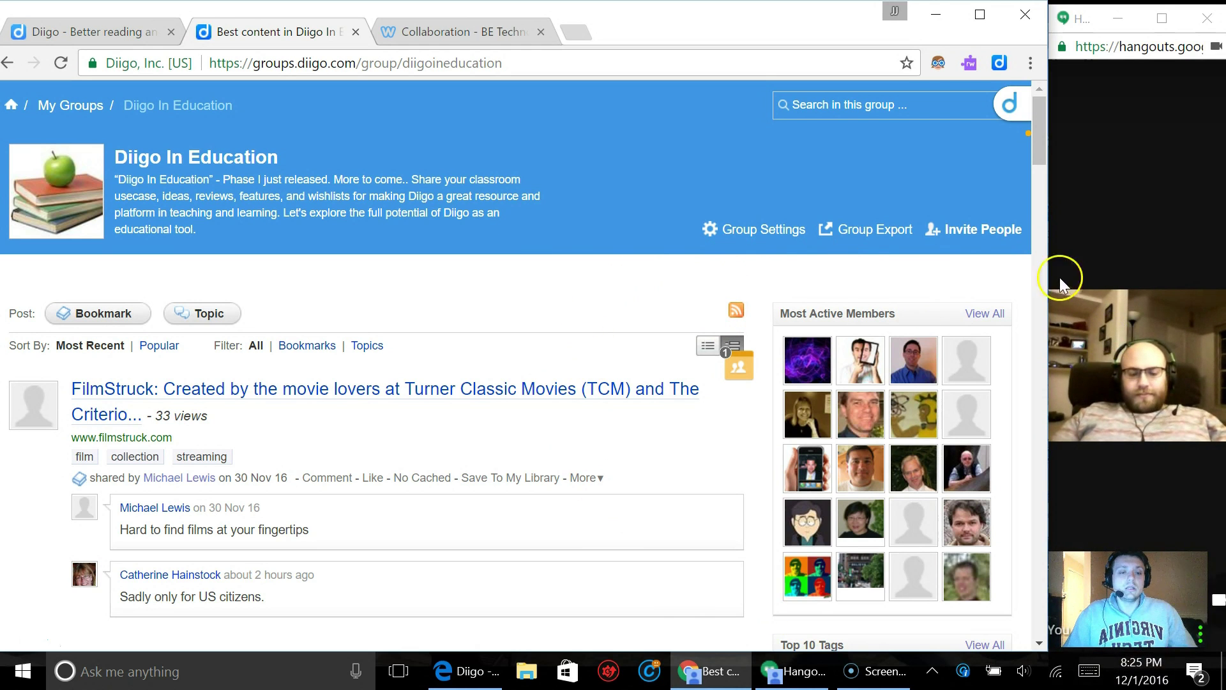
pyautogui.scroll(-3, 780, 301)
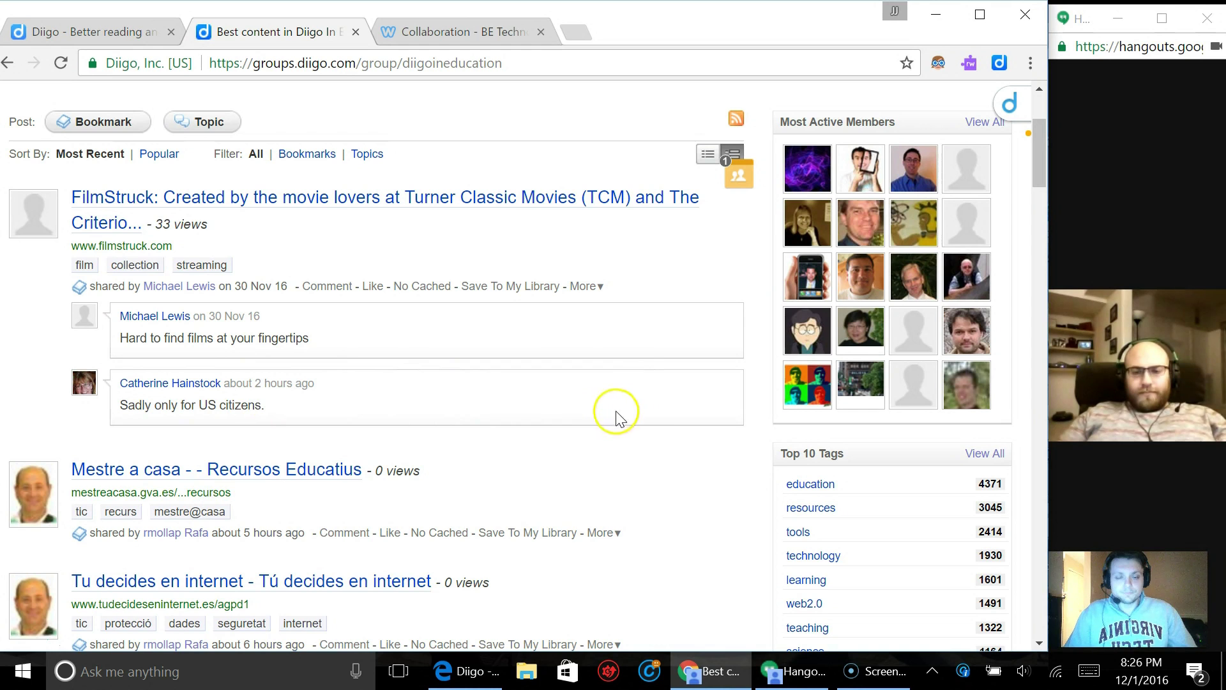
# Look through the Diigo In Education group's older shared bookmarks, notes and annotations, and return to the beginning of the feed
pyautogui.scroll(-1, 678, 484)
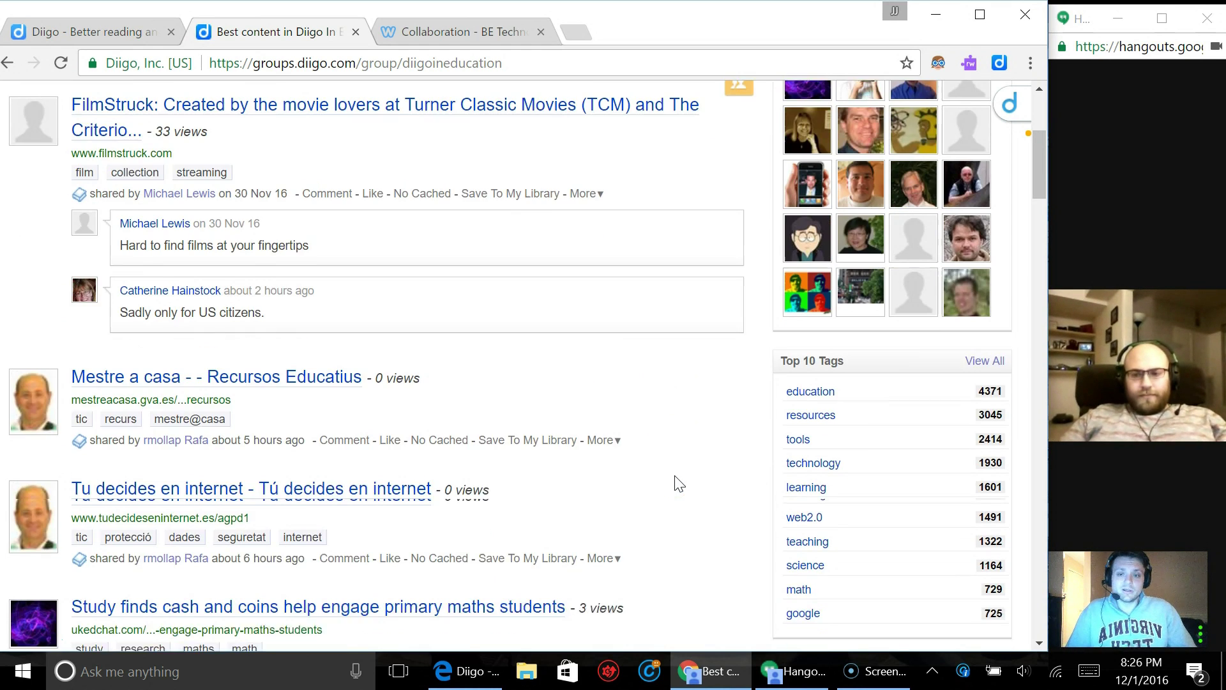
pyautogui.scroll(-1, 679, 483)
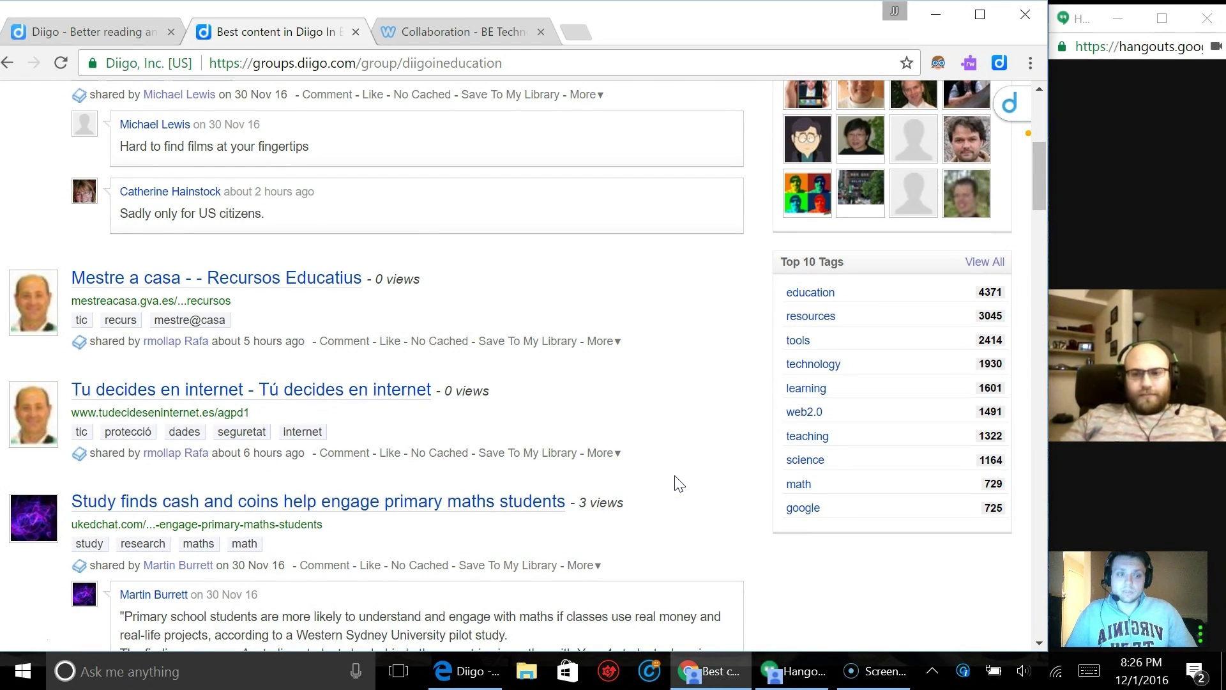
pyautogui.scroll(-1, 679, 483)
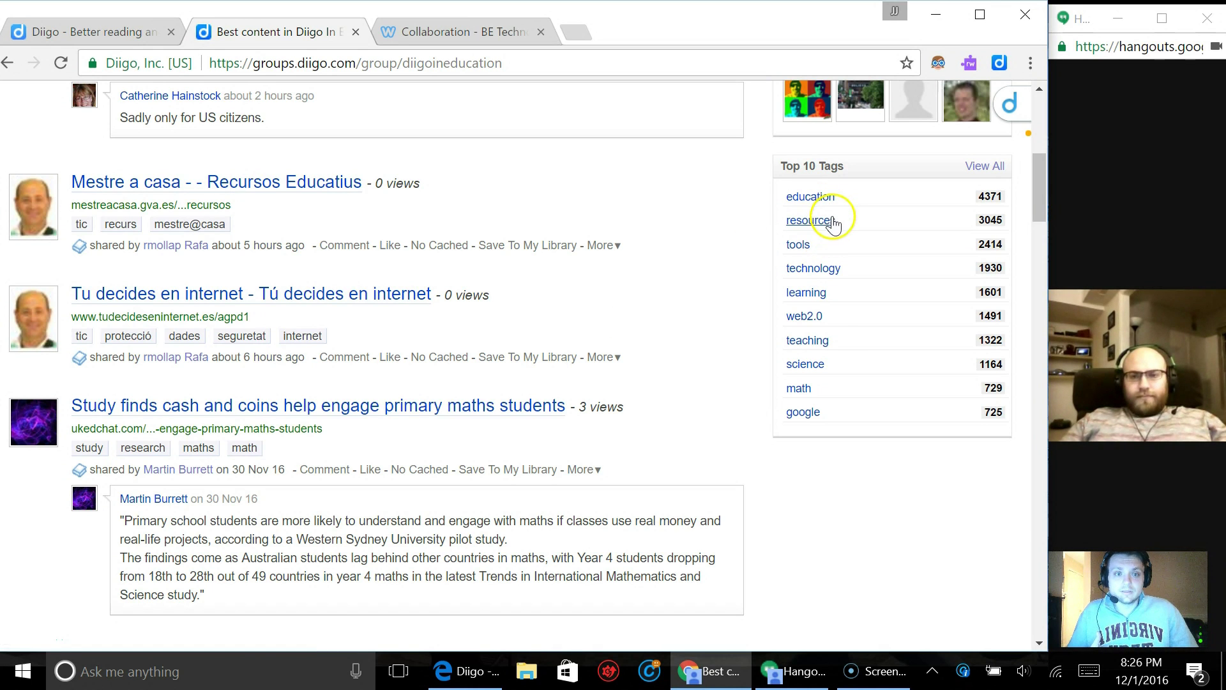
pyautogui.scroll(-3, 703, 405)
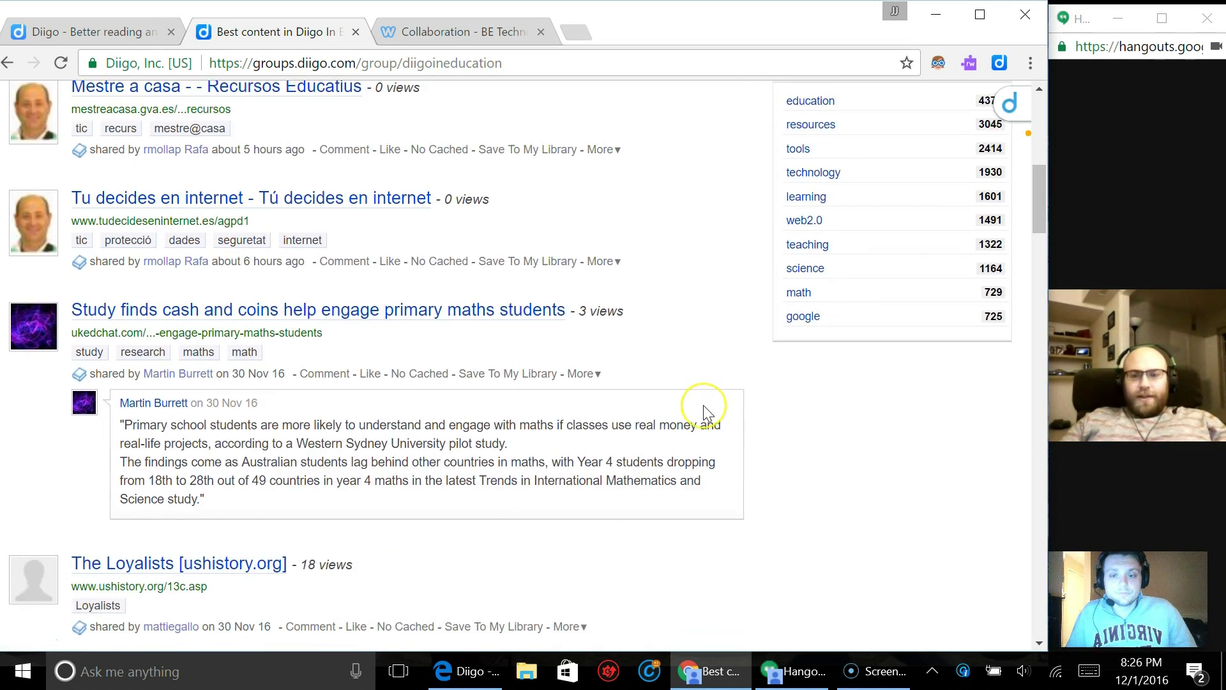
pyautogui.scroll(-6, 703, 405)
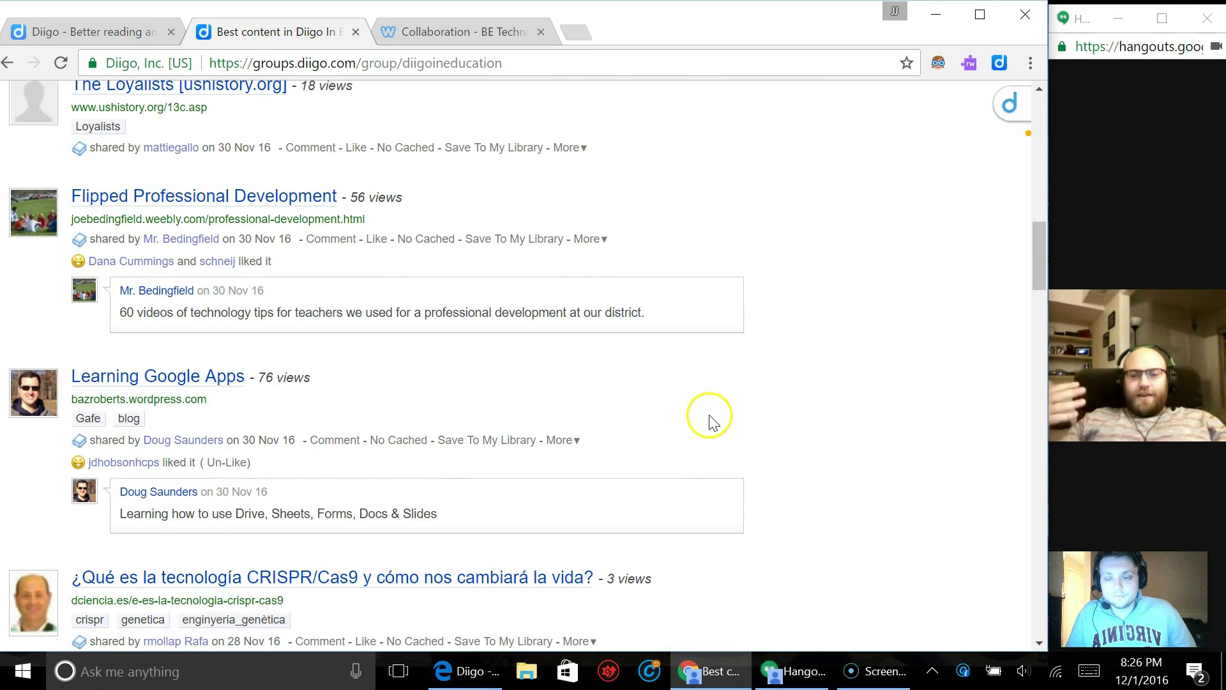
pyautogui.scroll(-5, 738, 440)
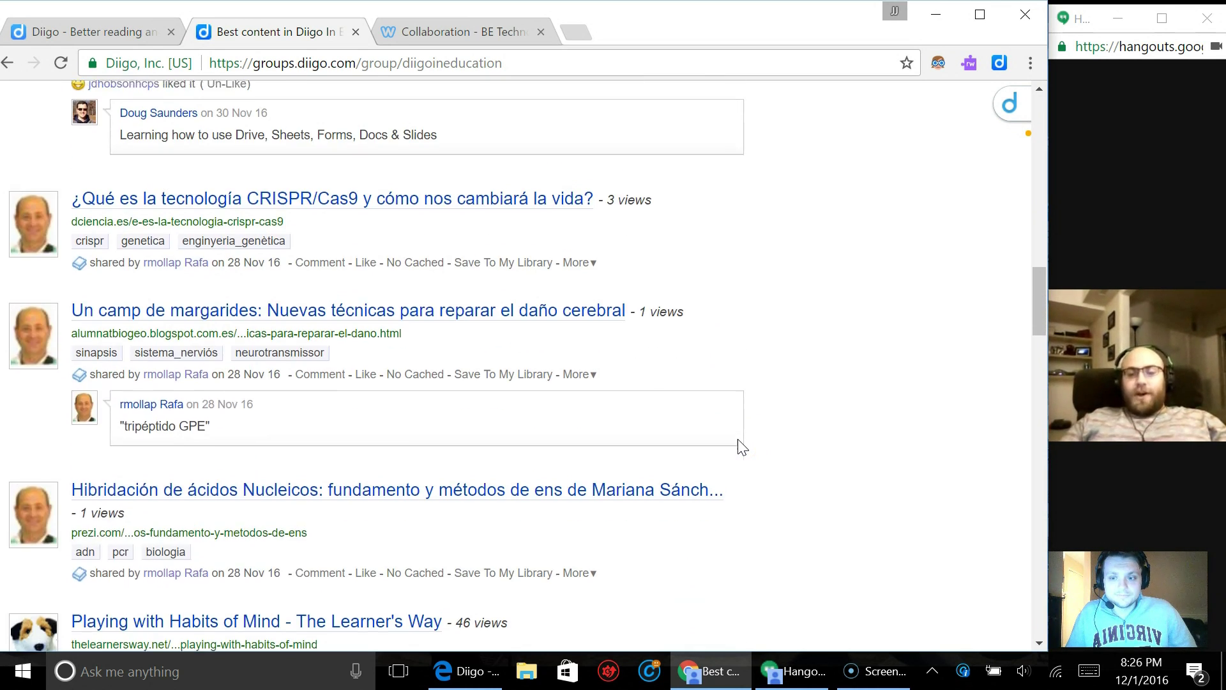
pyautogui.scroll(-5, 742, 445)
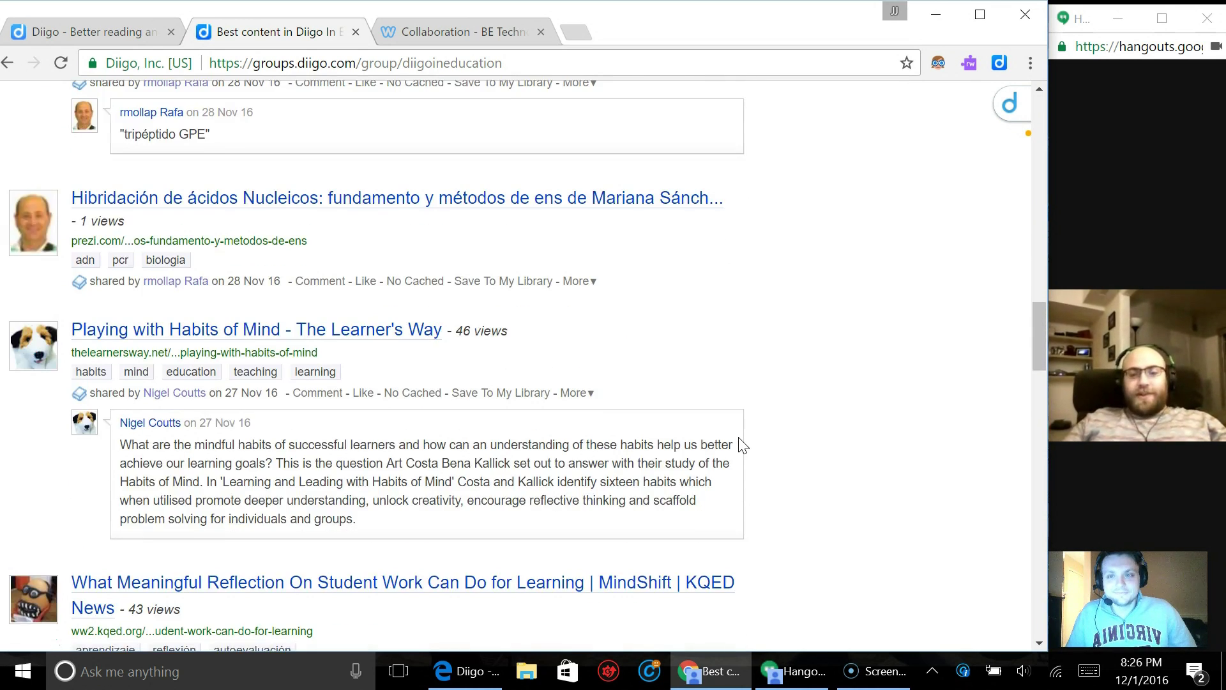
pyautogui.scroll(-6, 742, 445)
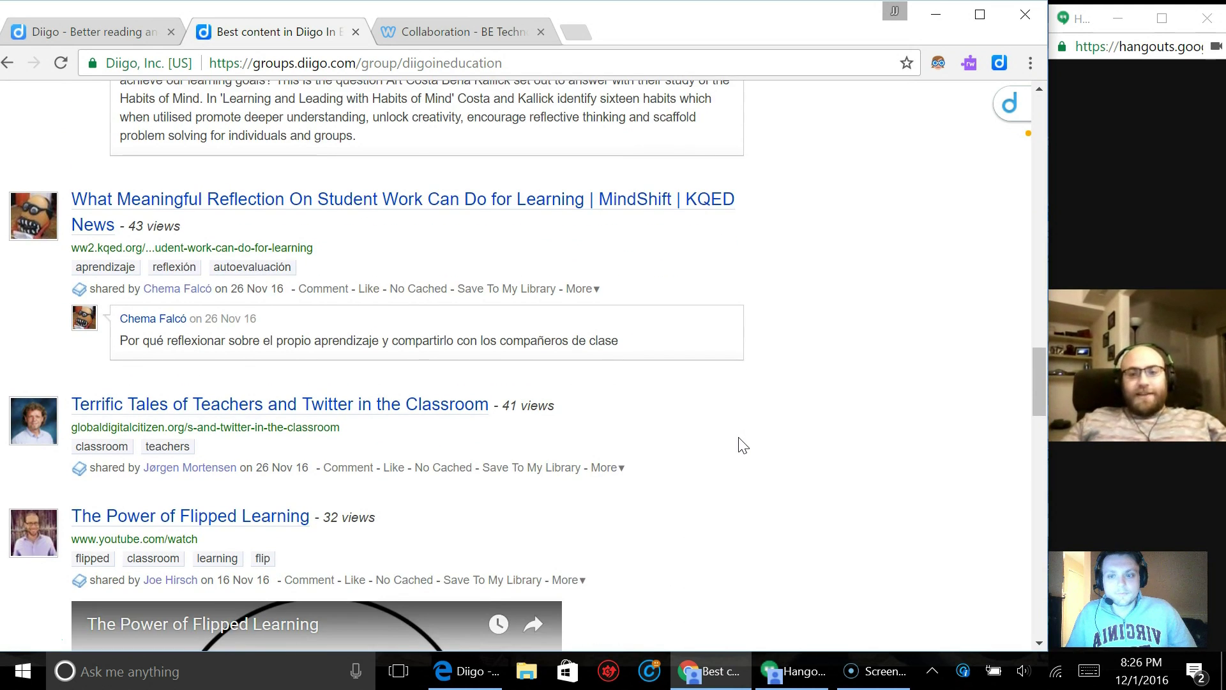
pyautogui.scroll(-6, 743, 445)
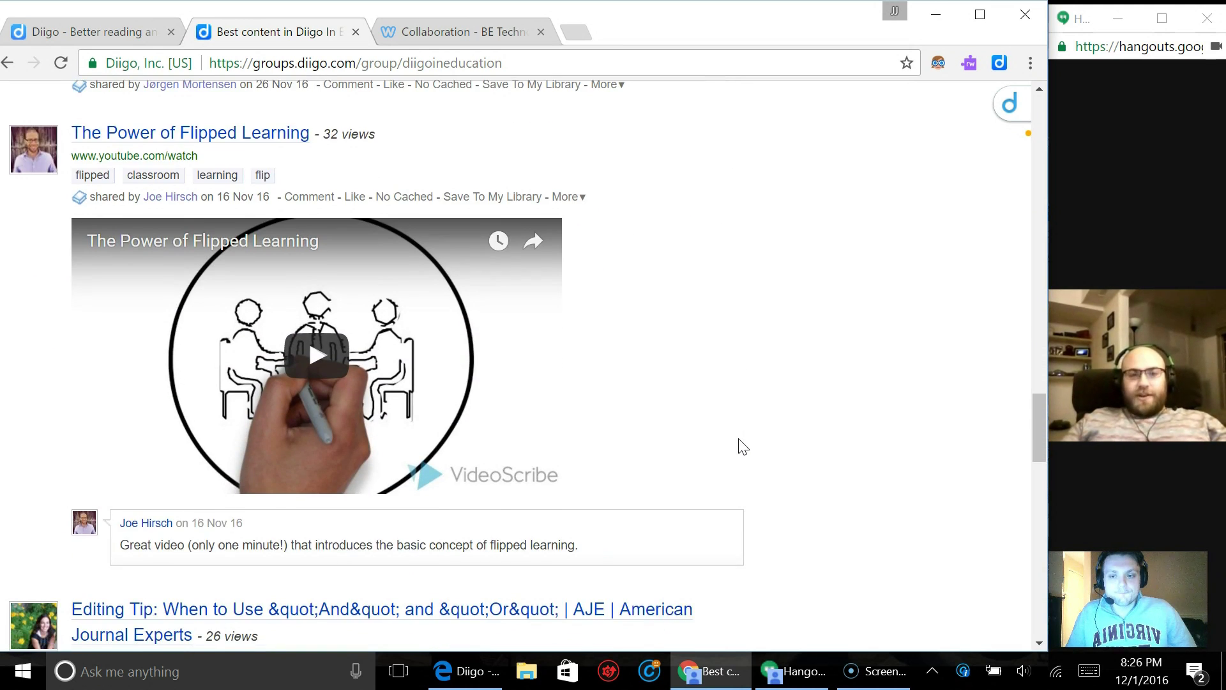
pyautogui.scroll(-3, 742, 445)
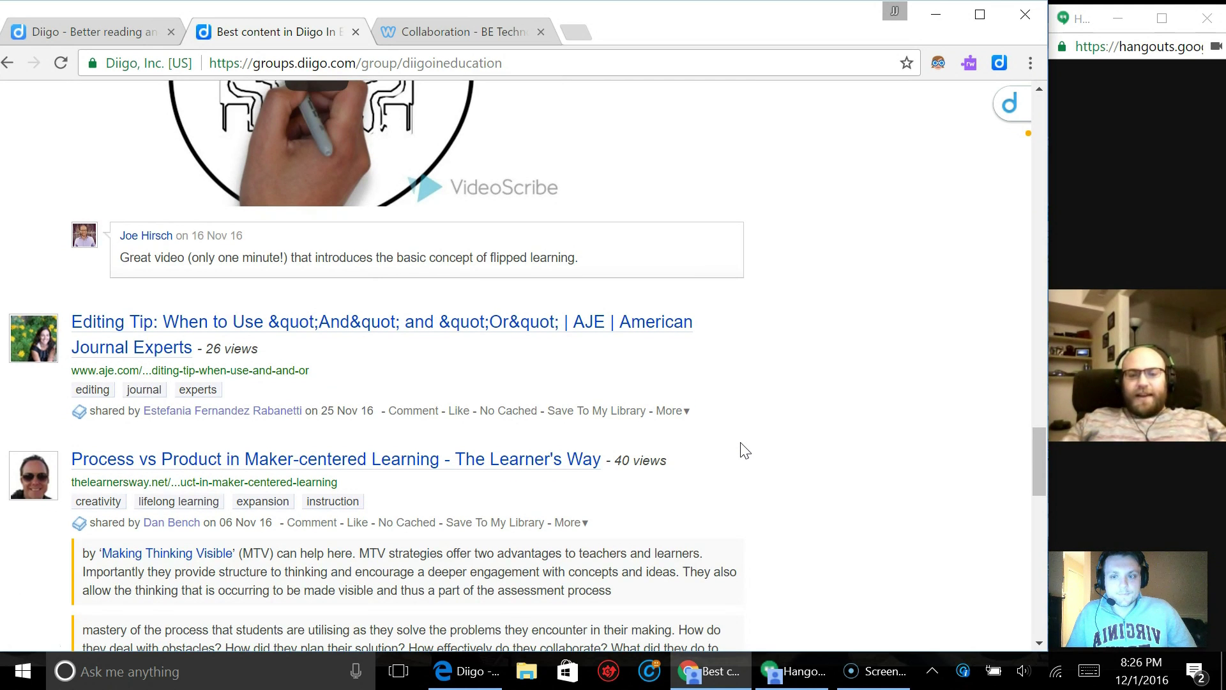
pyautogui.scroll(-6, 744, 451)
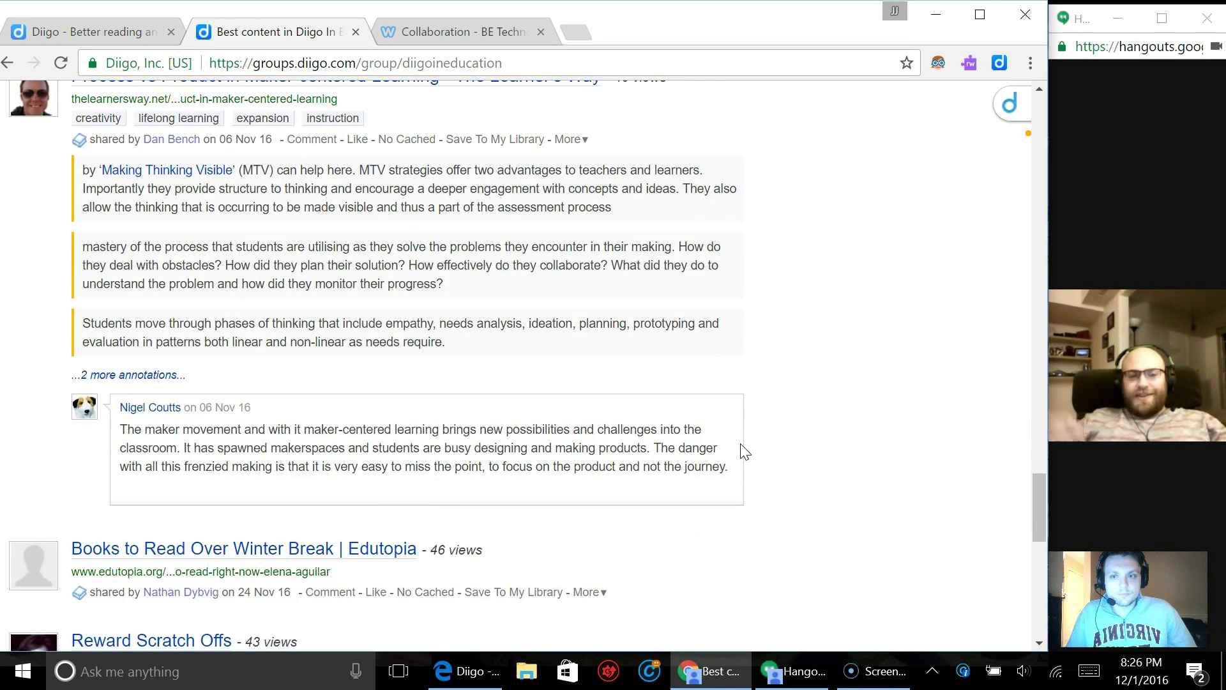
pyautogui.scroll(-2, 834, 470)
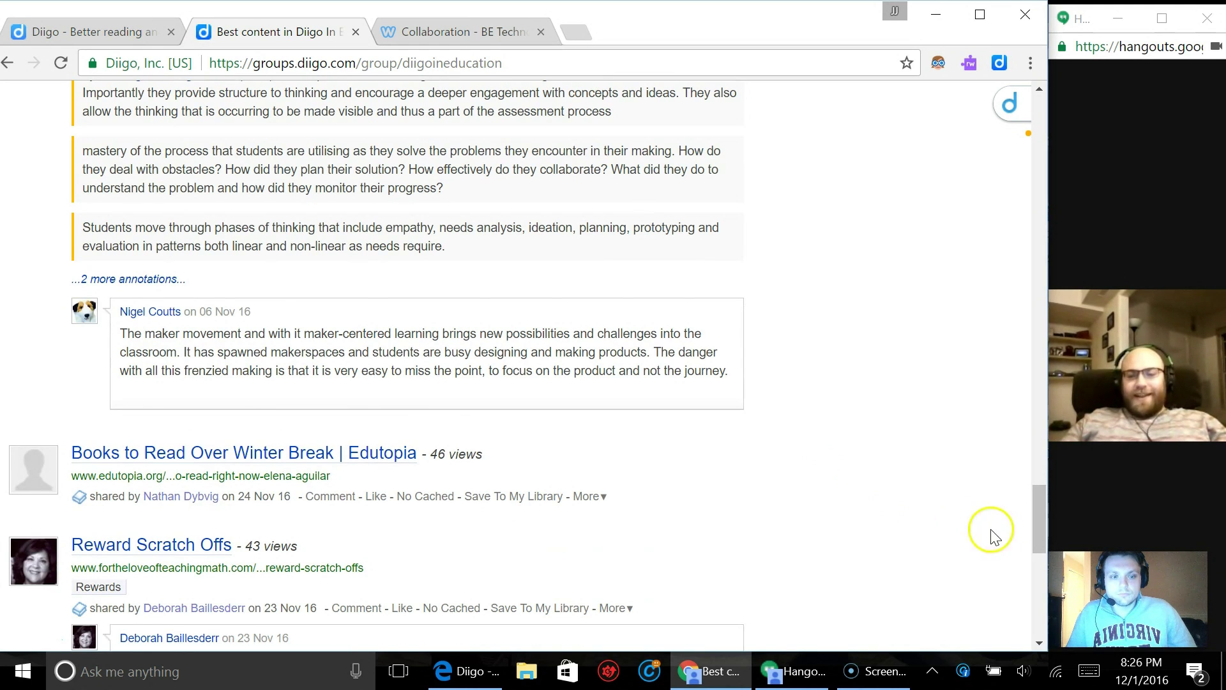
pyautogui.moveTo(1044, 534); pyautogui.dragTo(1032, 135)
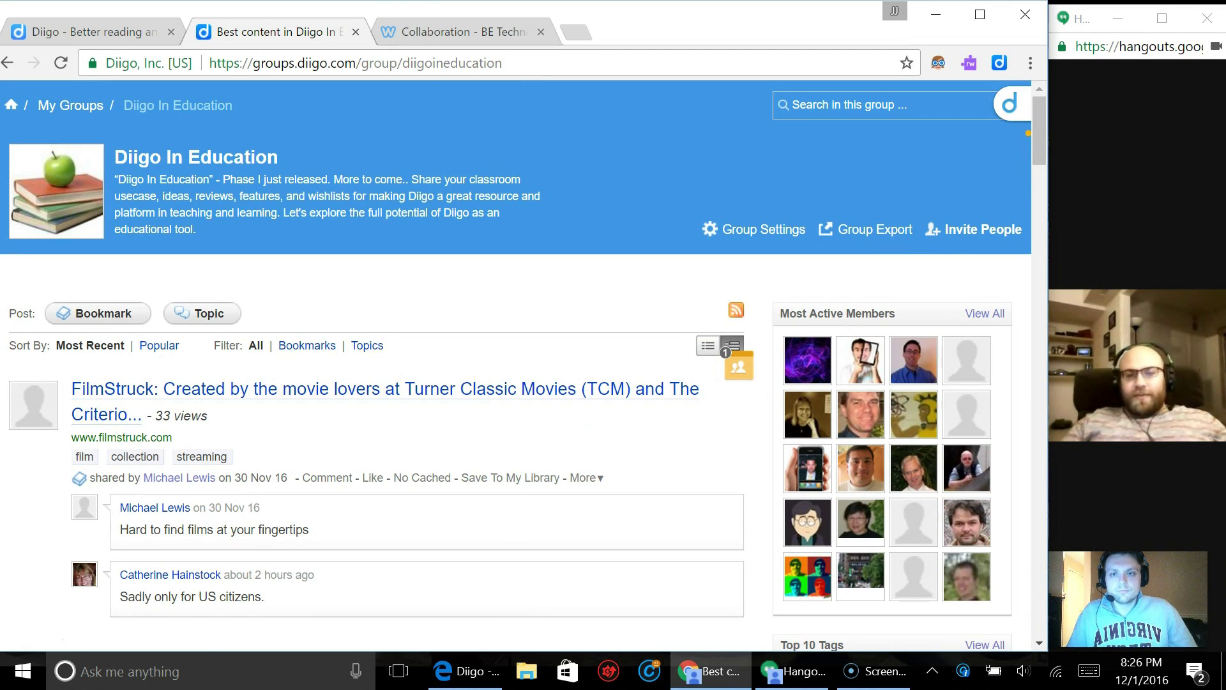
# Switch to the BE Technological Educators Collaboration page and find the section titled The "Cloud"
pyautogui.click(421, 32)
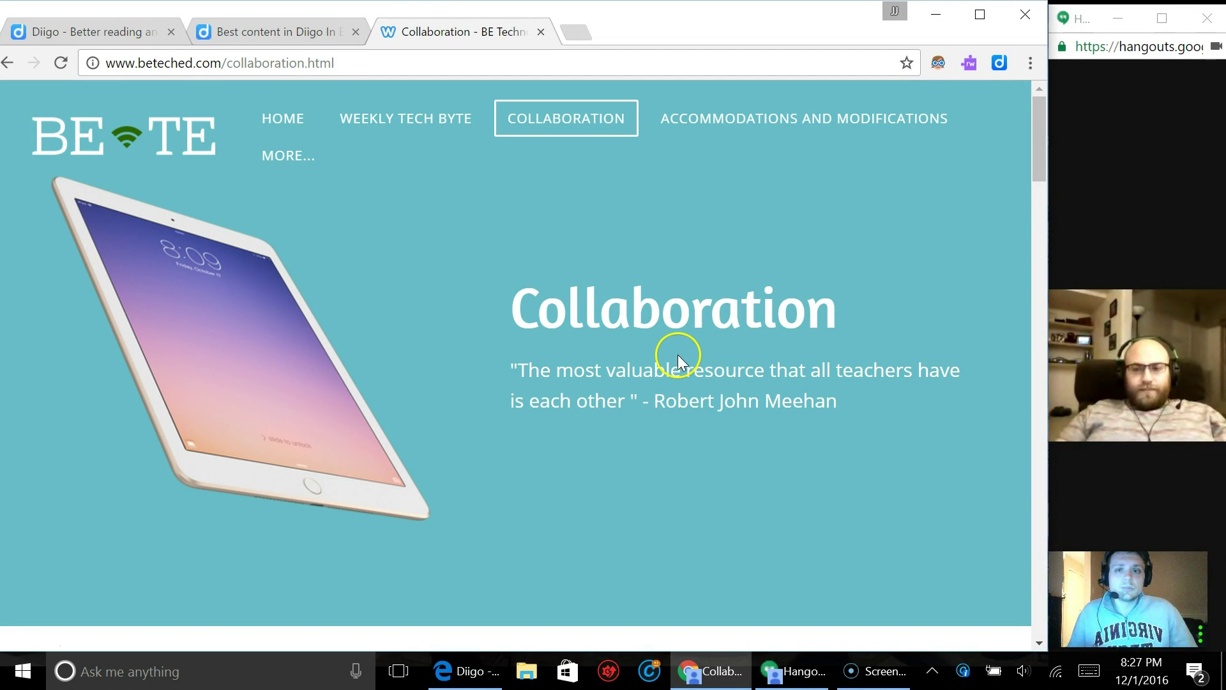
pyautogui.scroll(-2, 715, 365)
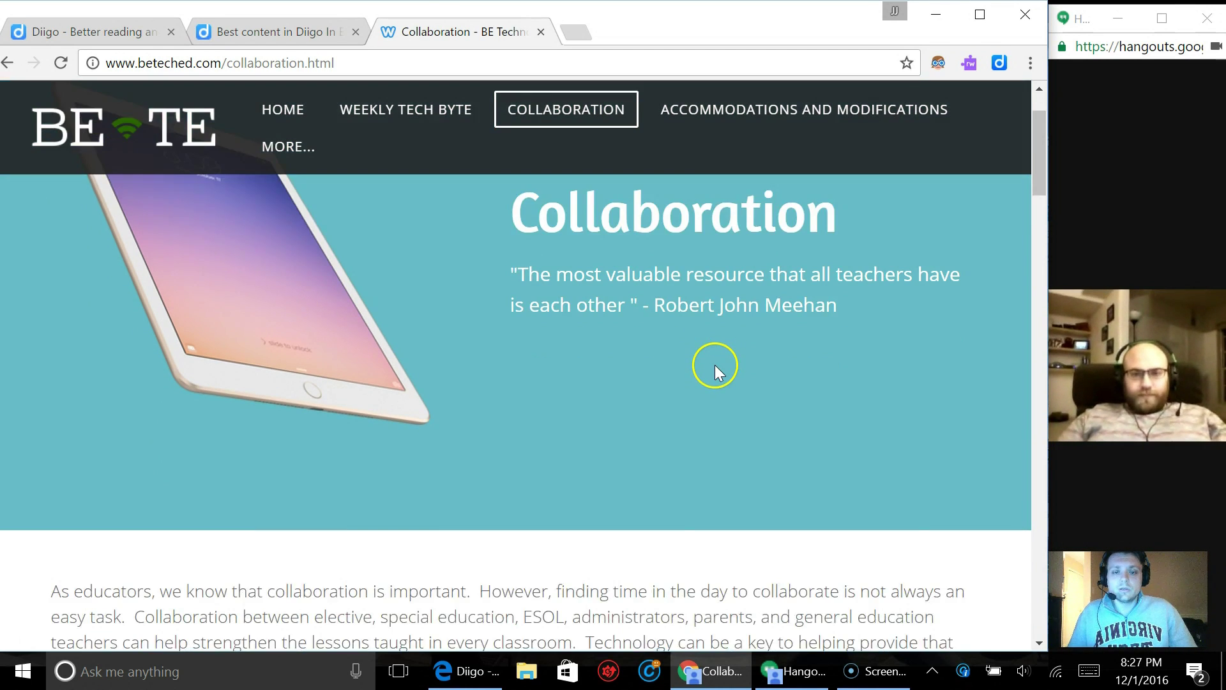
pyautogui.scroll(-2, 714, 365)
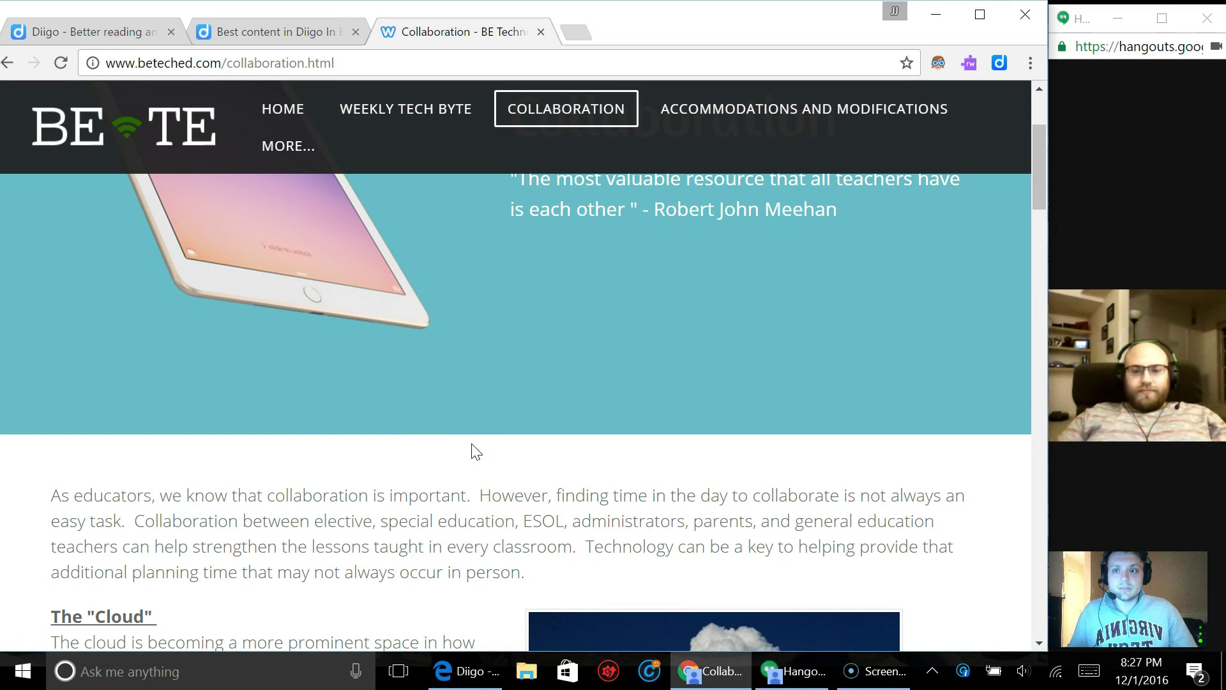
pyautogui.scroll(-2, 478, 455)
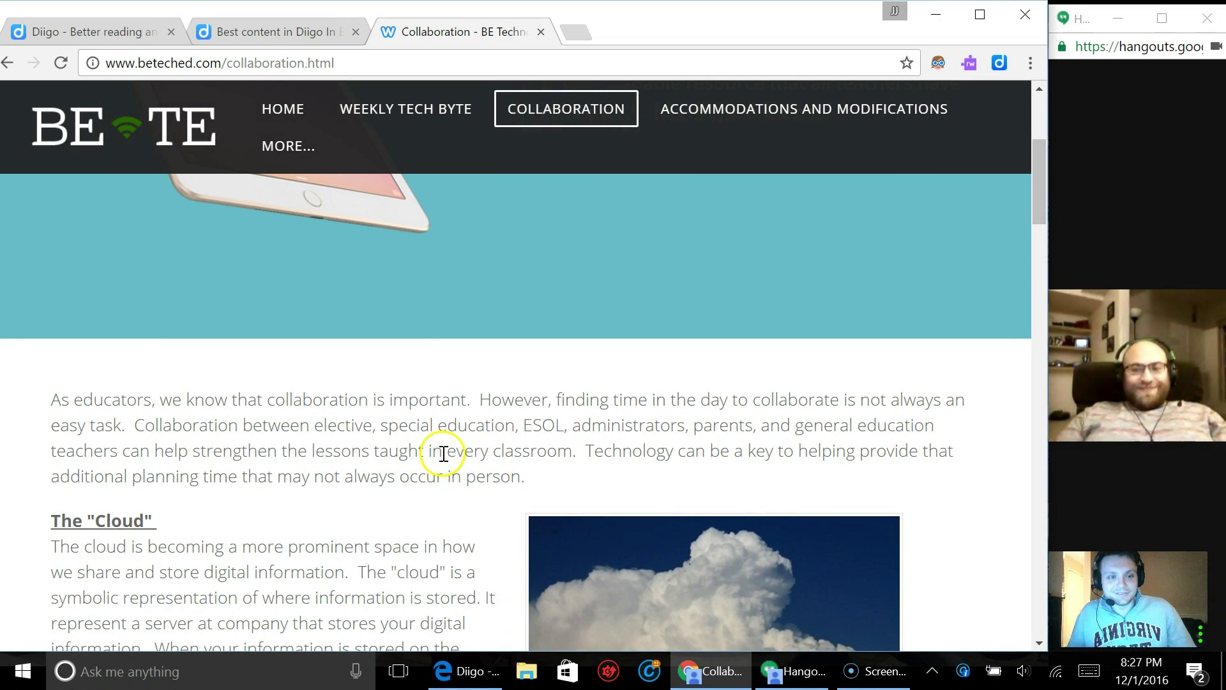
pyautogui.scroll(-3, 434, 453)
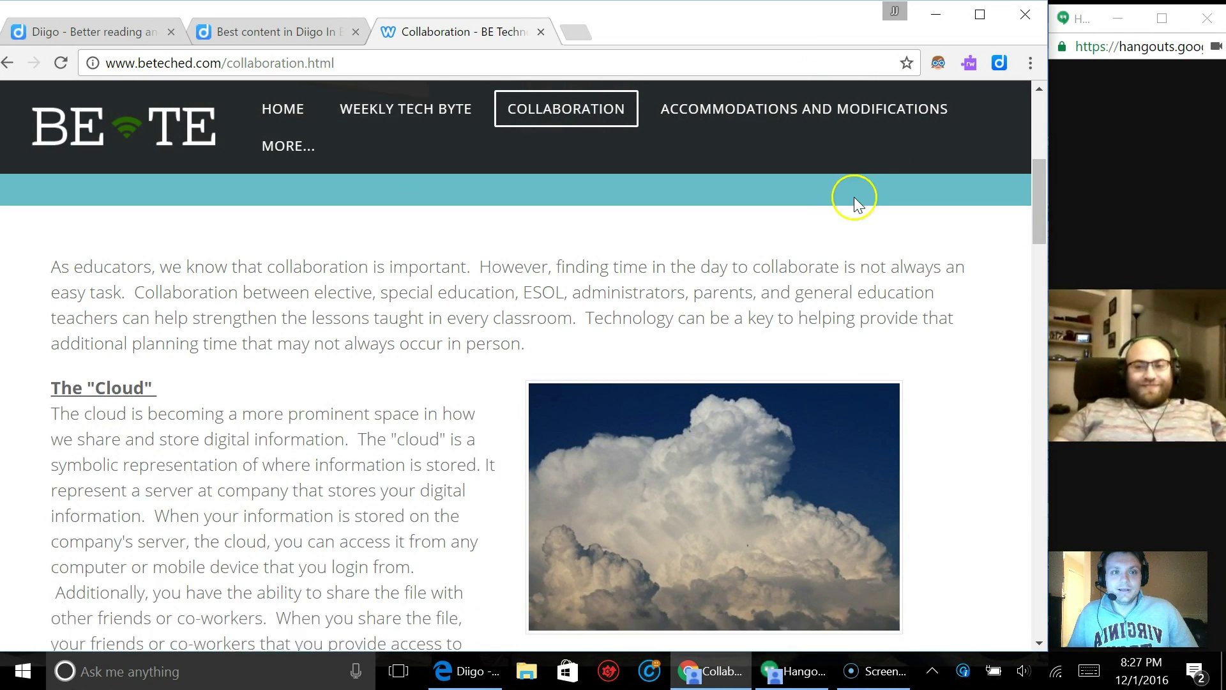
# Display the Diigo extension's tools and review its options, including Annotate, Screenshot and Focused Research
pyautogui.click(1000, 64)
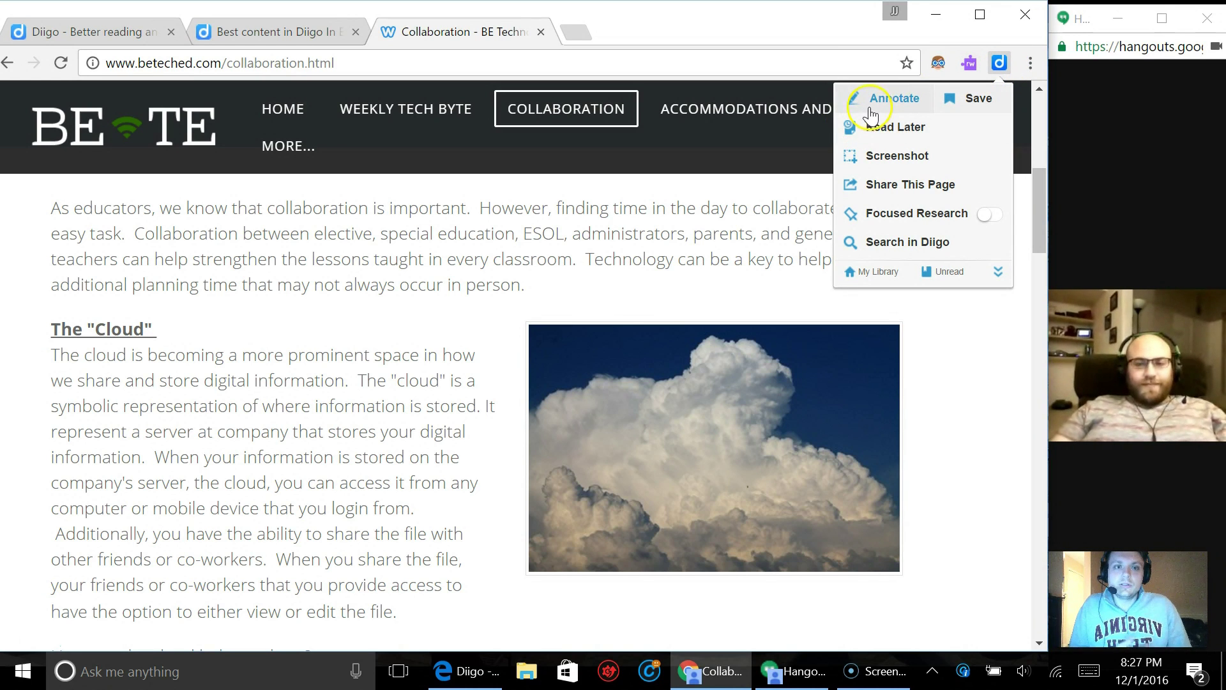
pyautogui.click(947, 160)
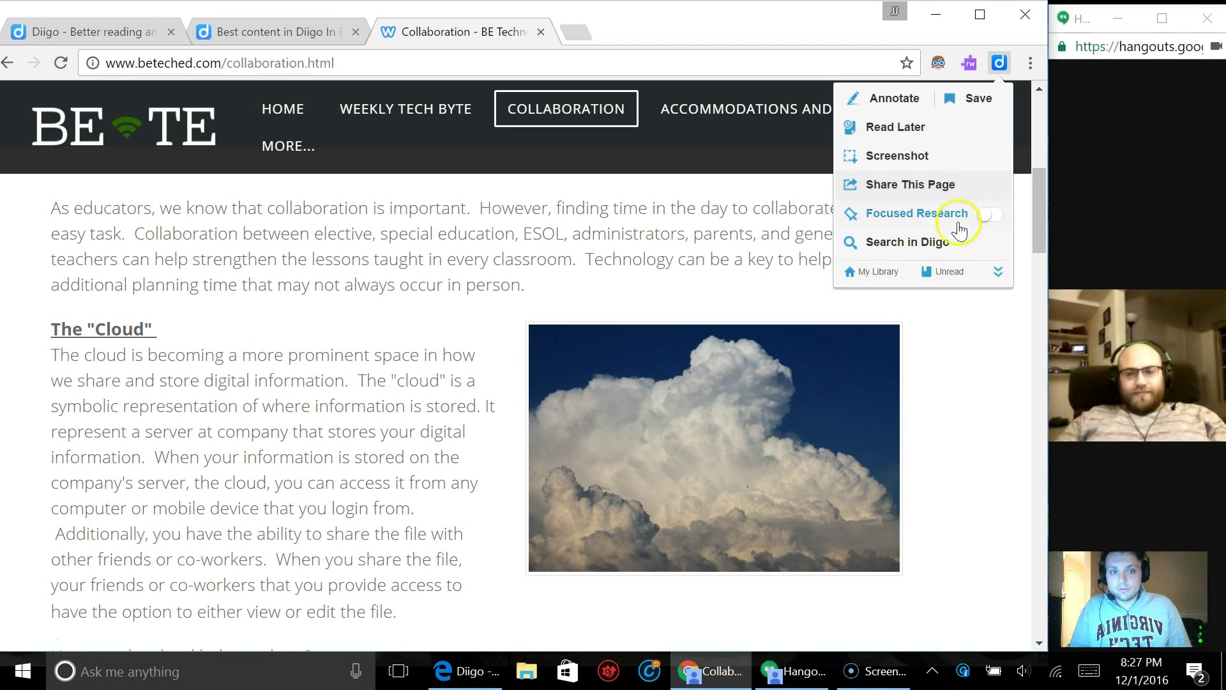
pyautogui.click(917, 225)
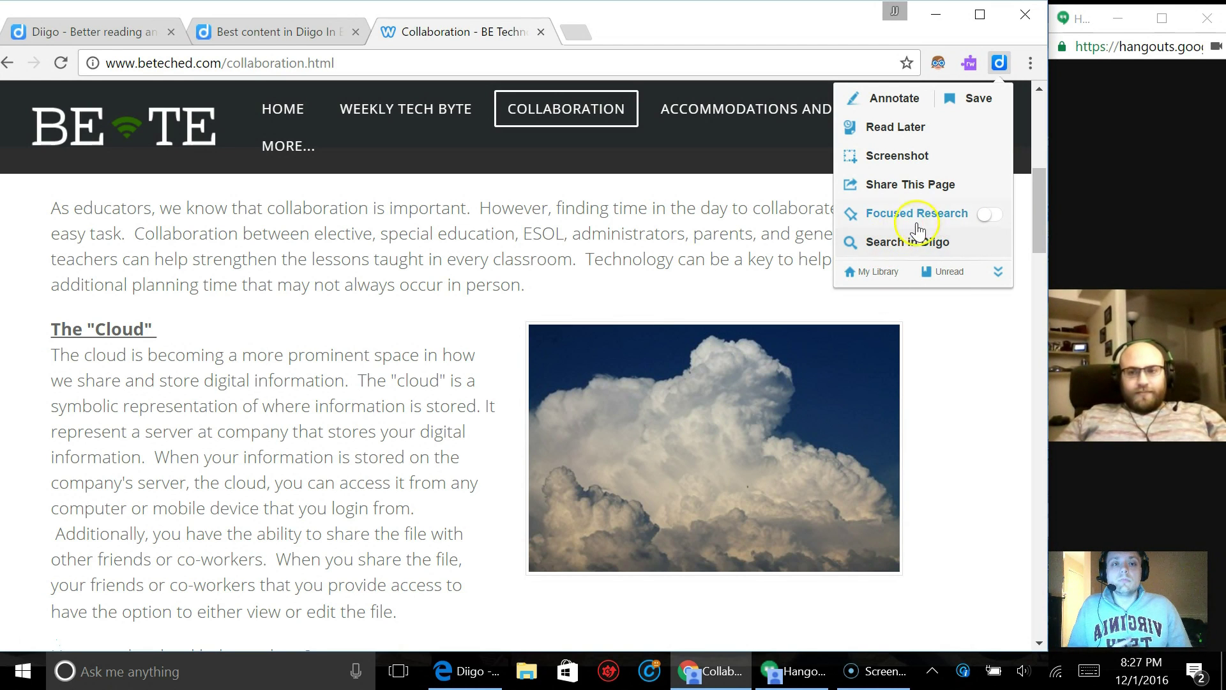
pyautogui.click(985, 227)
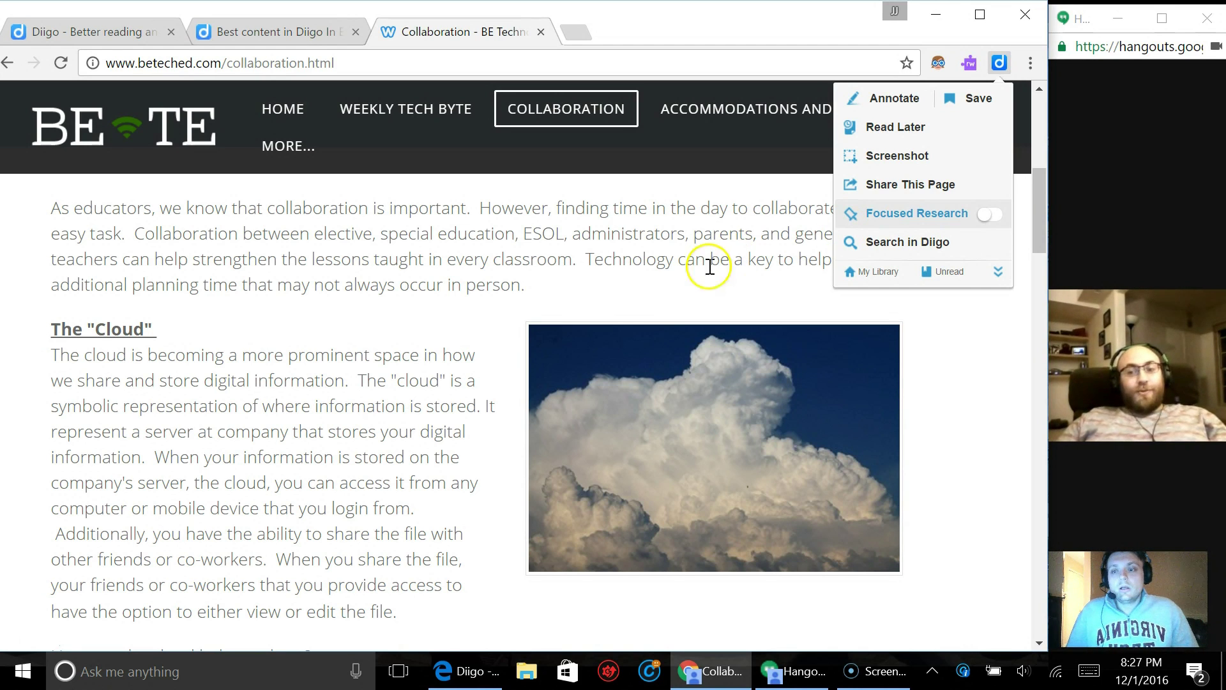
# Try to select The "Cloud" heading and paragraph using Diigo's Annotate tool
pyautogui.click(888, 109)
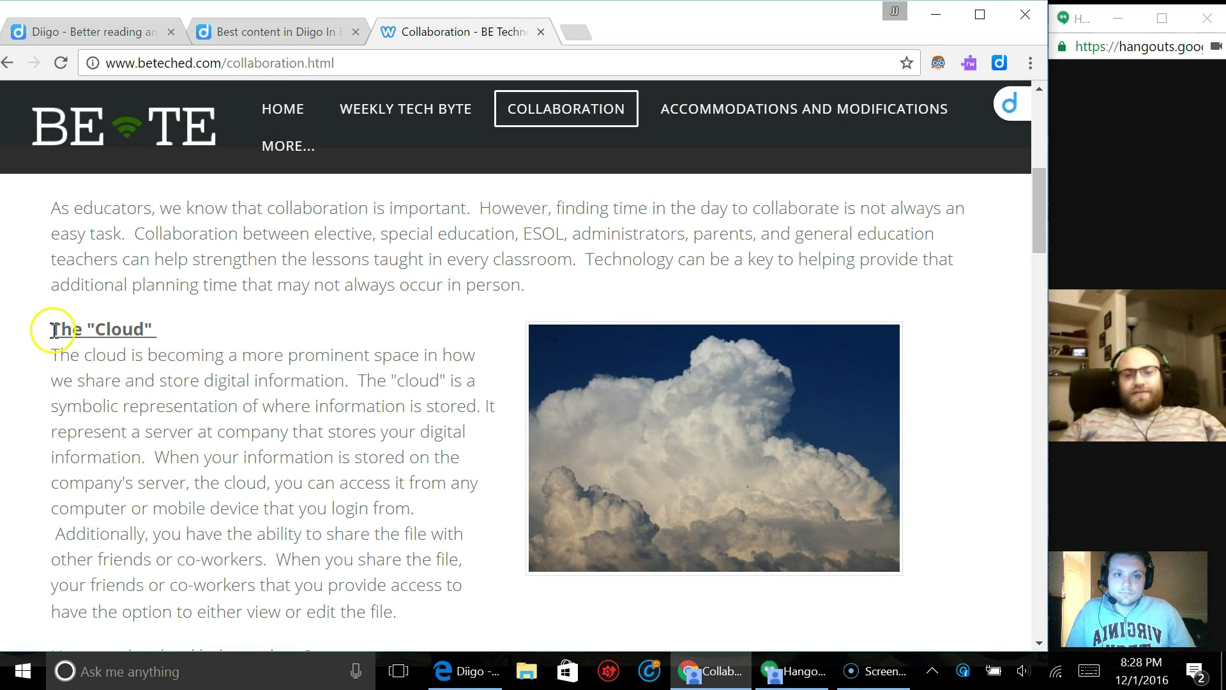
pyautogui.moveTo(53, 329); pyautogui.dragTo(414, 614)
pyautogui.click(413, 614)
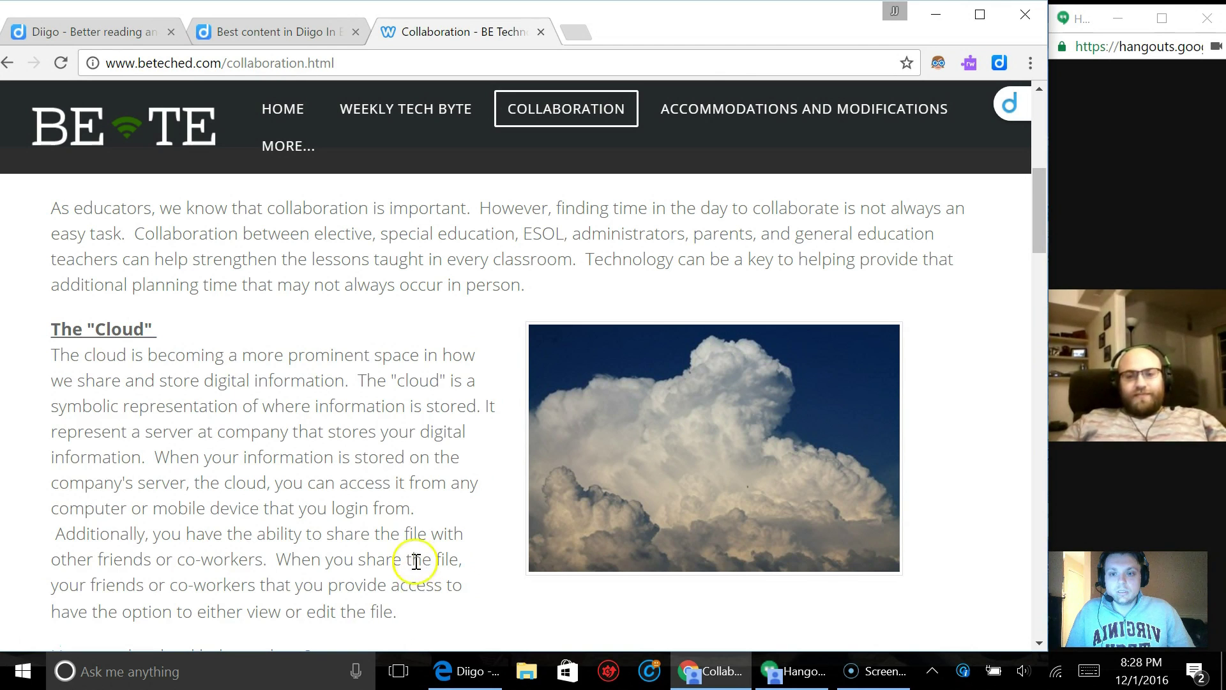
# Highlight The "Cloud" heading and its whole paragraph in yellow using Diigo's Annotate tool
pyautogui.click(1000, 67)
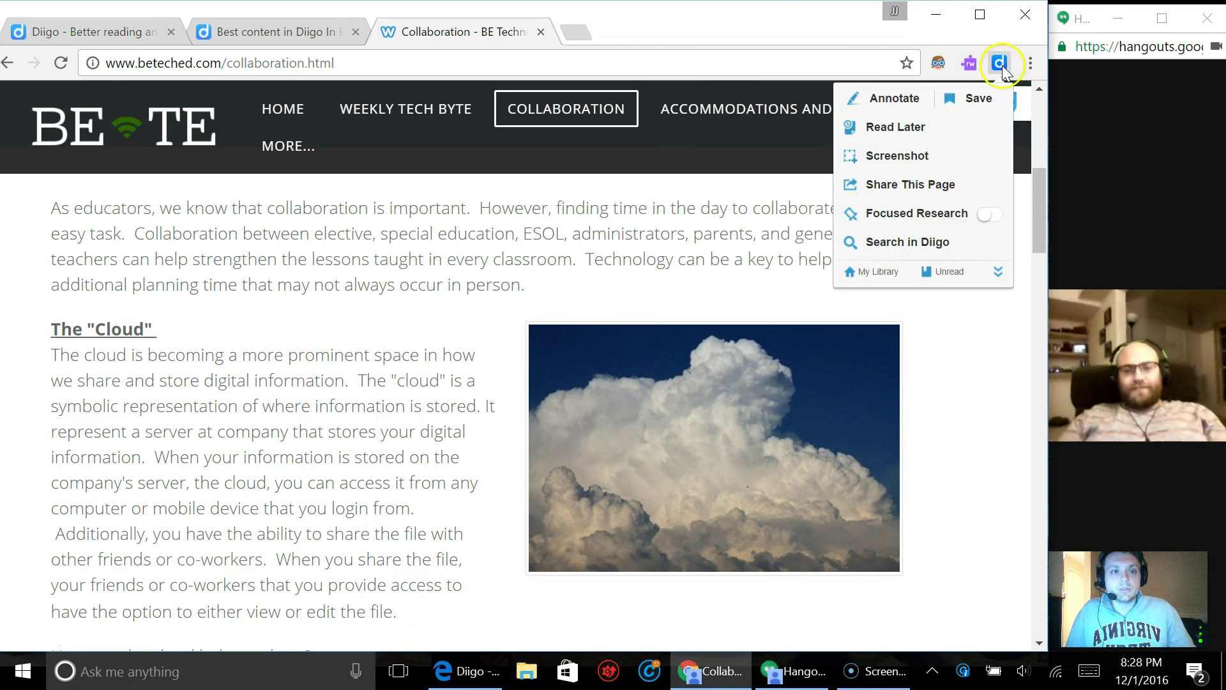
pyautogui.click(897, 102)
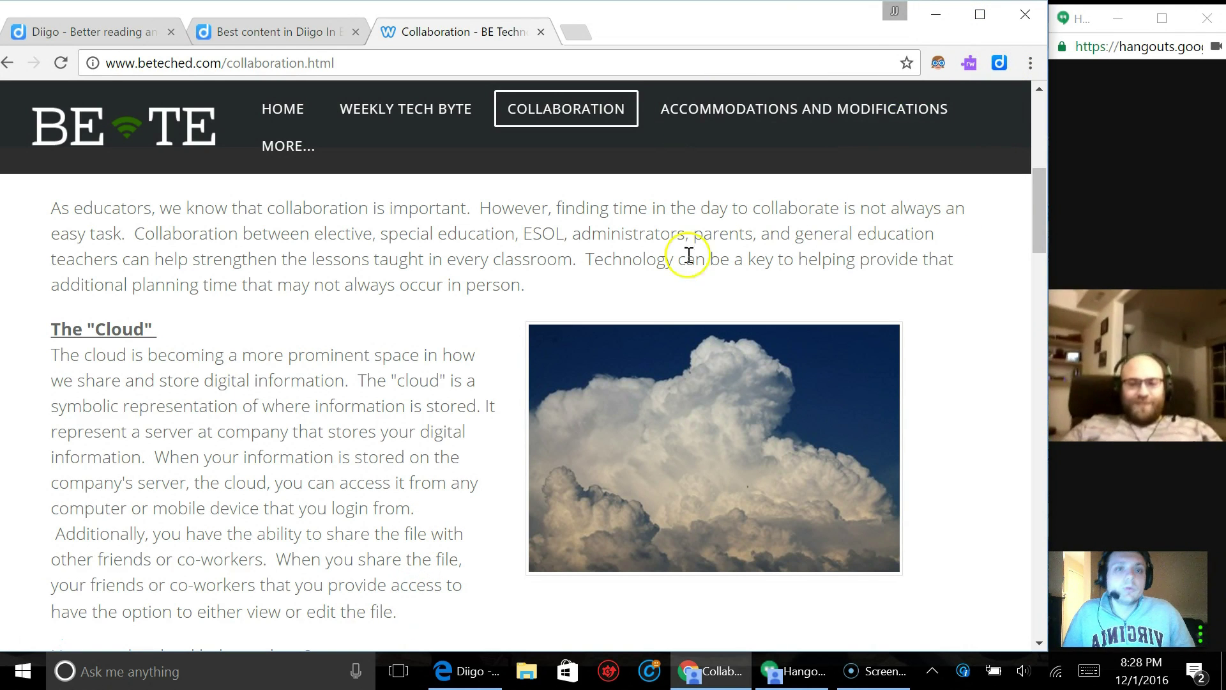
pyautogui.moveTo(51, 329); pyautogui.dragTo(408, 625)
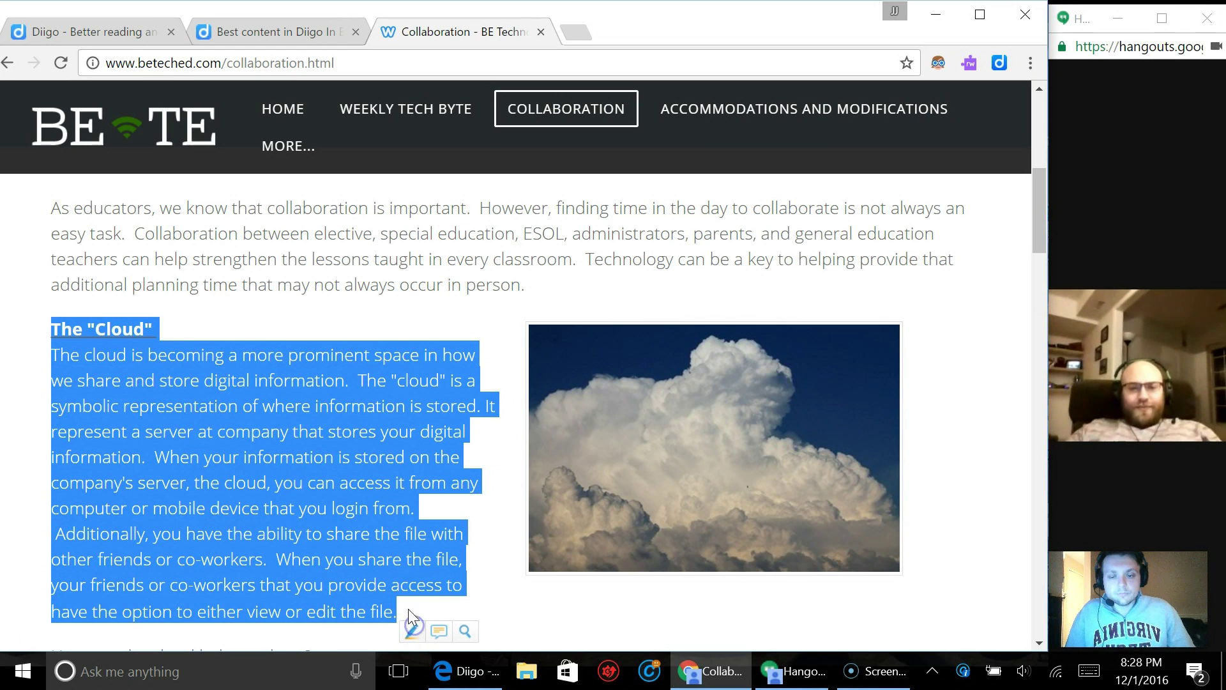
pyautogui.click(404, 607)
# View the sharing link and text for The "Cloud" highlight, and dismiss it without copying
pyautogui.scroll(-1, 376, 486)
pyautogui.moveTo(369, 471)
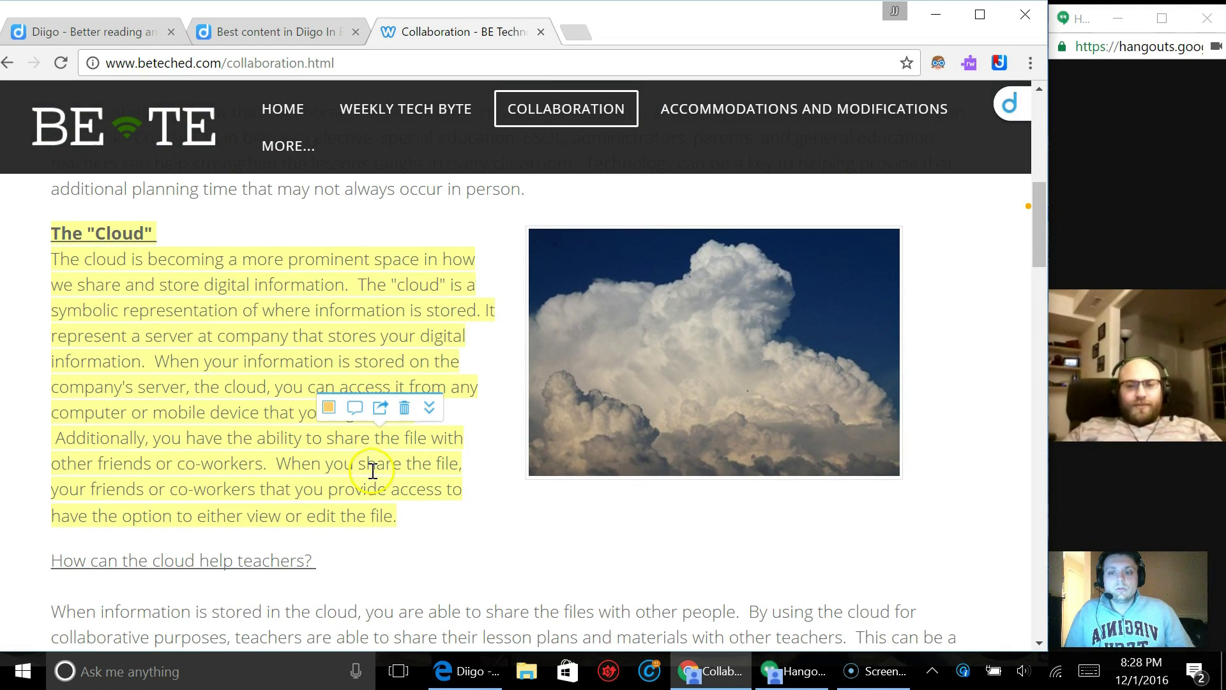
pyautogui.click(382, 409)
pyautogui.scroll(-3, 436, 424)
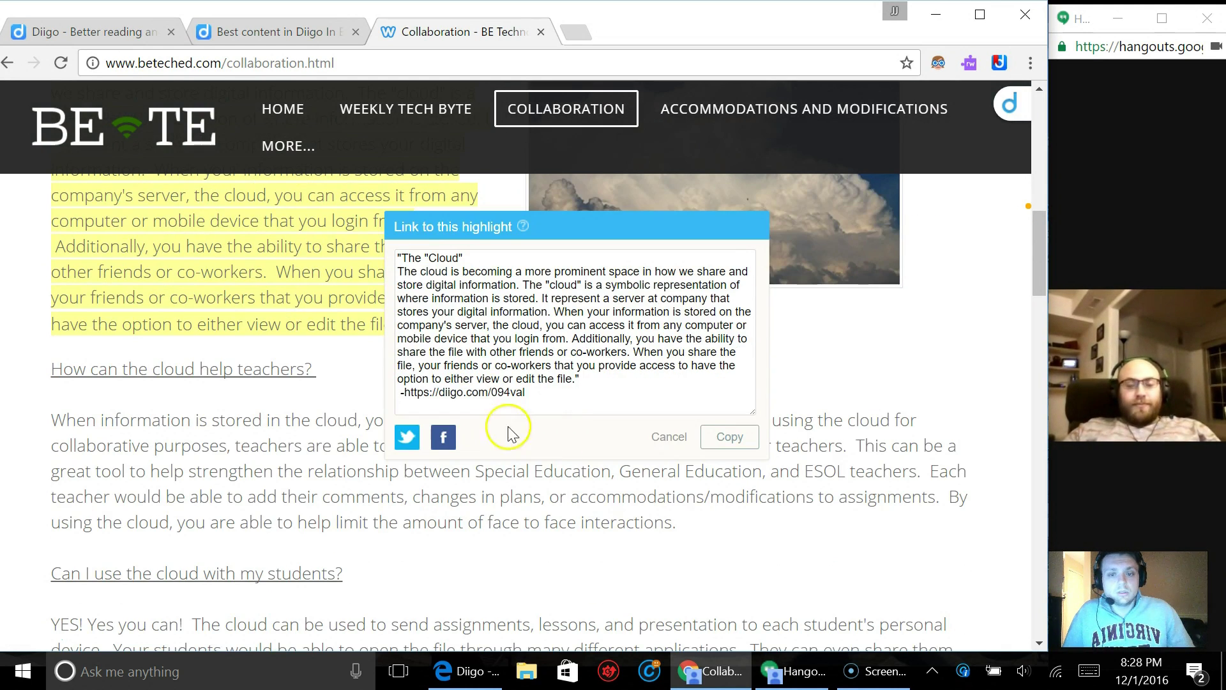
pyautogui.click(669, 438)
# Examine the annotation options of The "Cloud" highlight and view the highlight in My Library
pyautogui.scroll(2, 506, 397)
pyautogui.moveTo(376, 319)
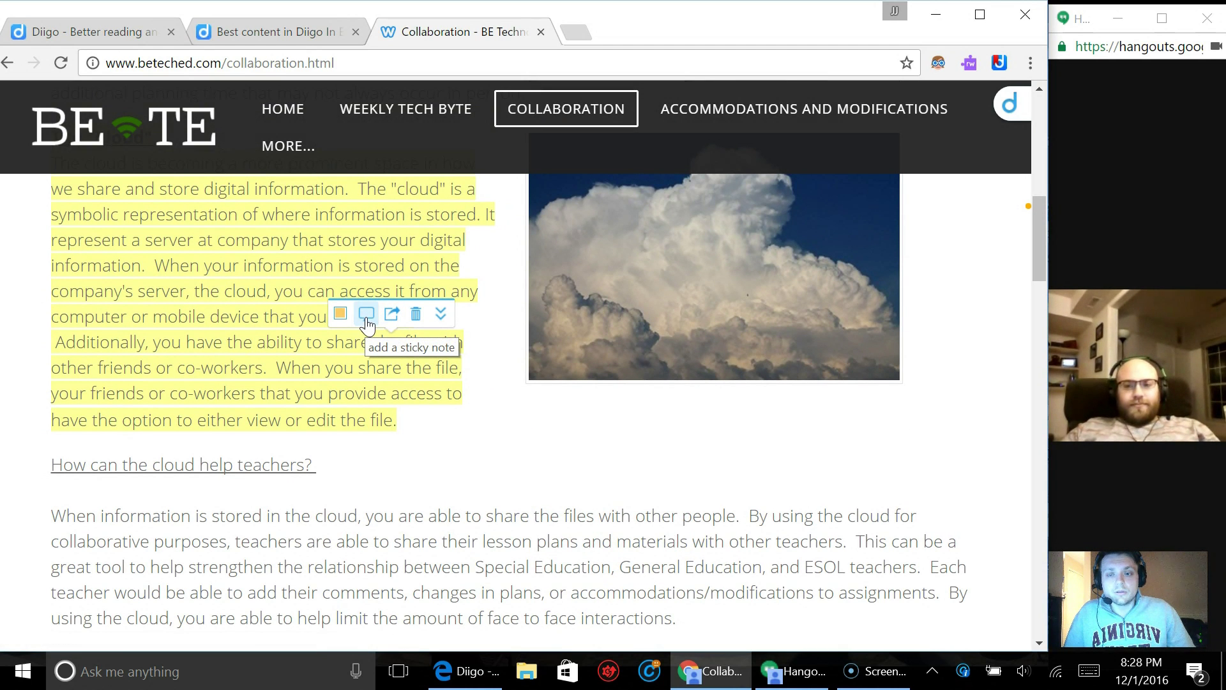
pyautogui.click(441, 314)
pyautogui.click(465, 350)
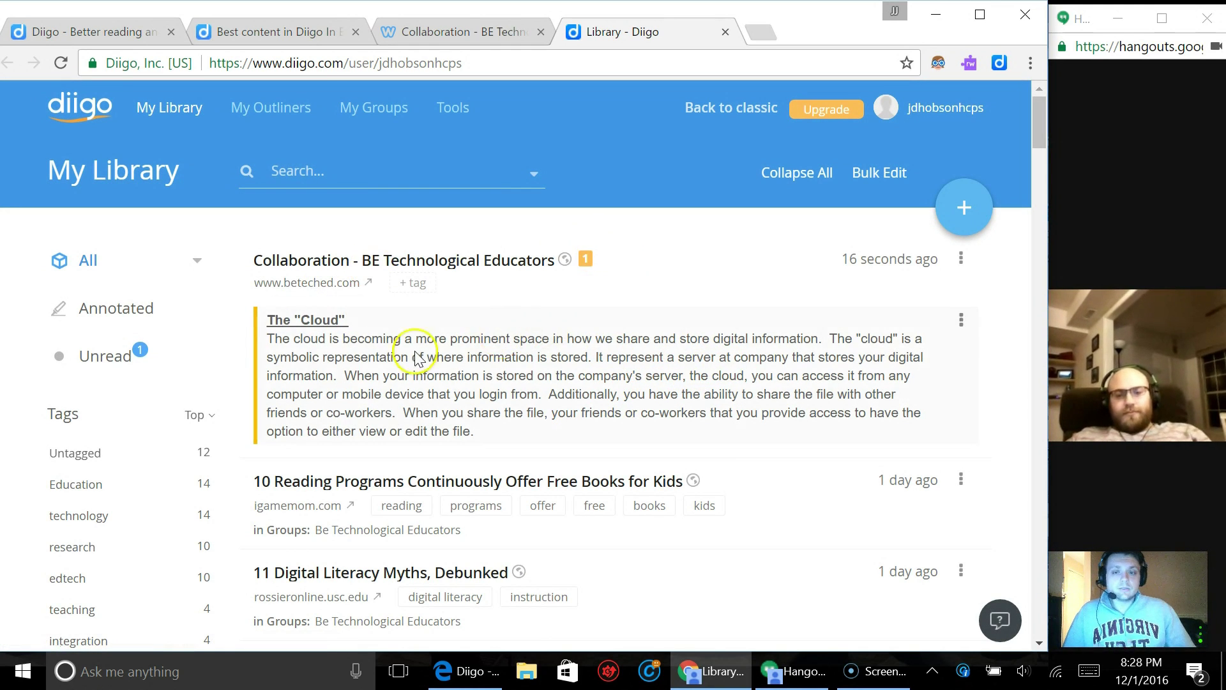
# Compare The "Cloud" highlight on the Collaboration page with its saved entry in My Library
pyautogui.click(416, 30)
pyautogui.scroll(1, 306, 417)
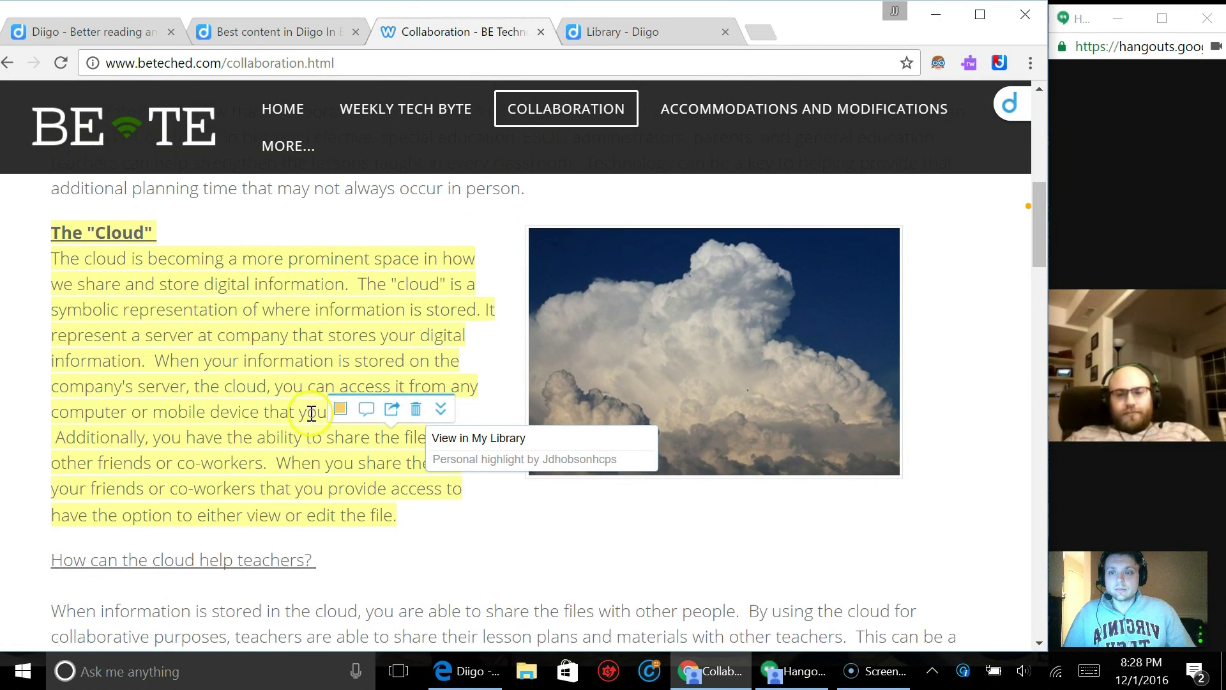
pyautogui.click(641, 33)
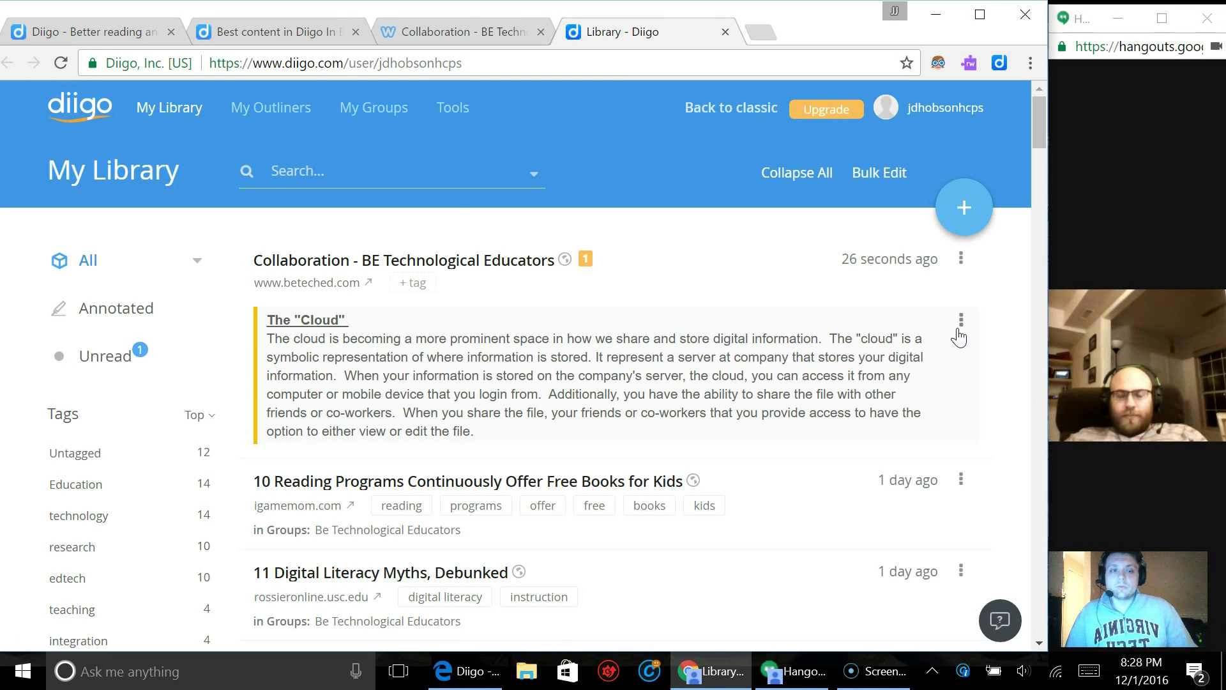
pyautogui.click(438, 32)
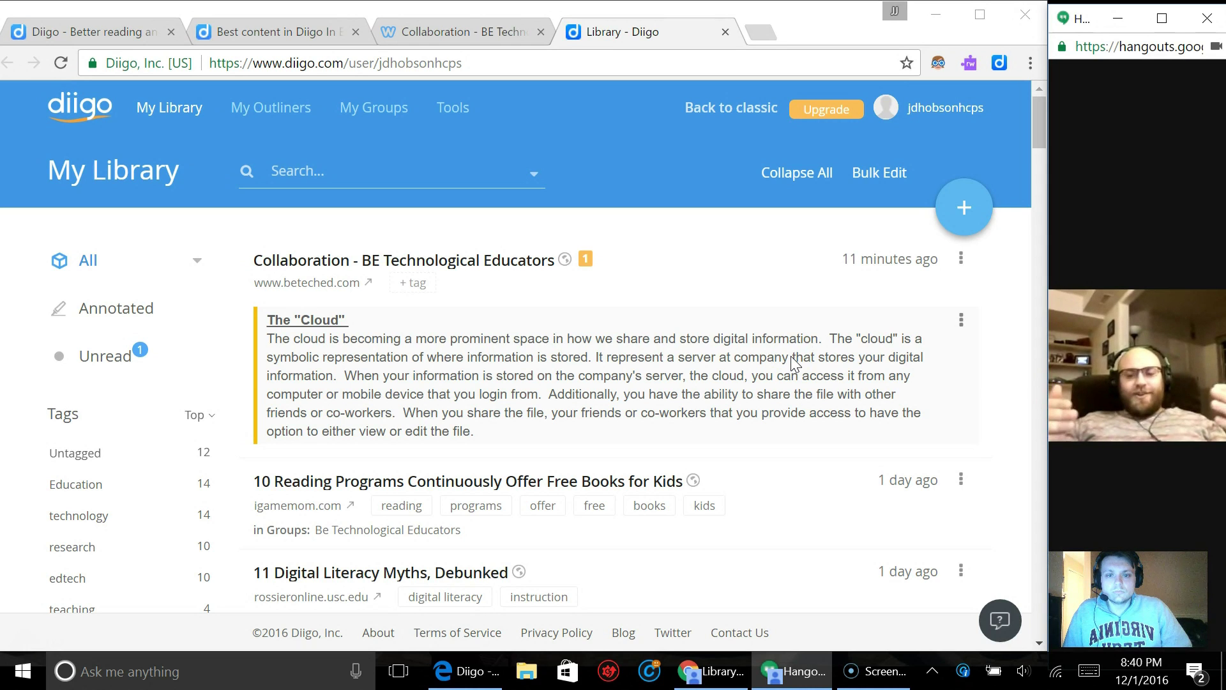
# Open the My Outliners page in Diigo
pyautogui.click(290, 120)
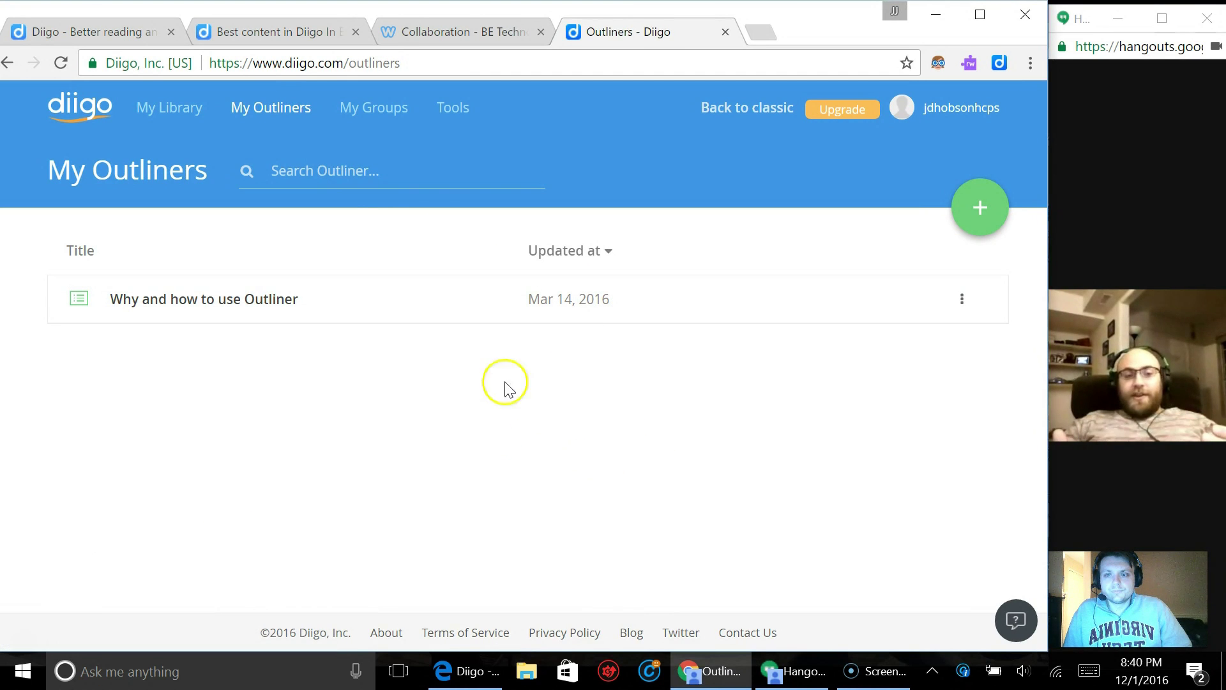
# Open the Be Technological Educators group from the My Groups page in Diigo
pyautogui.click(381, 111)
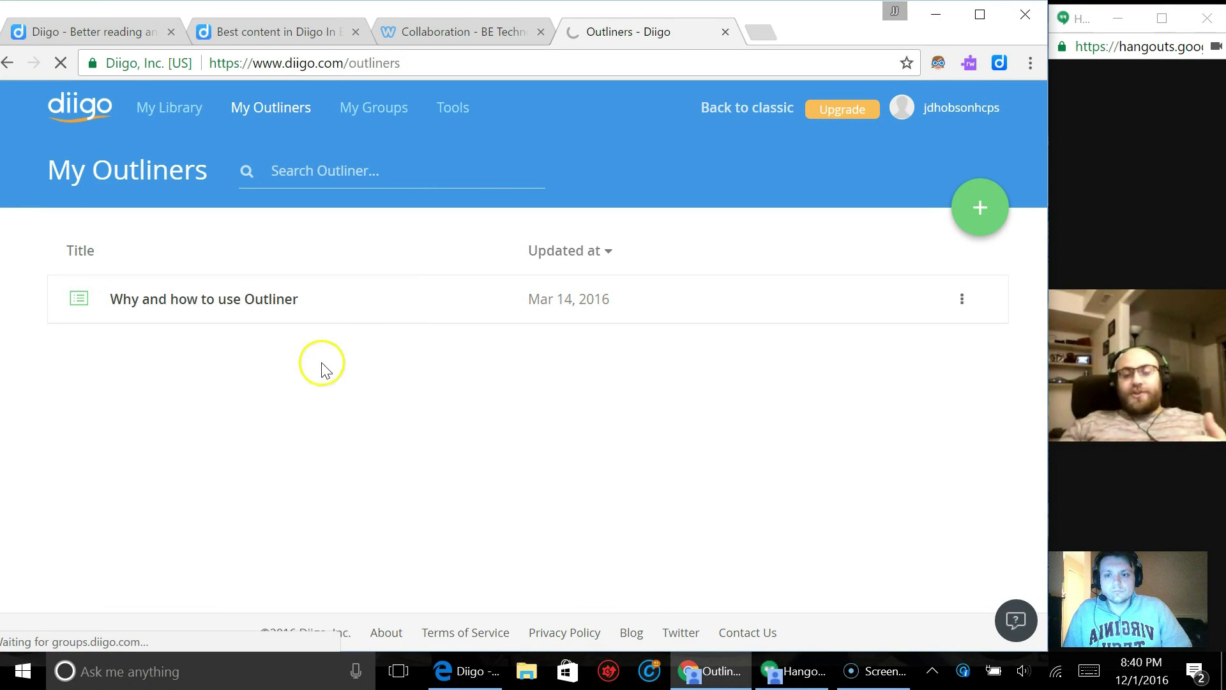
pyautogui.click(167, 373)
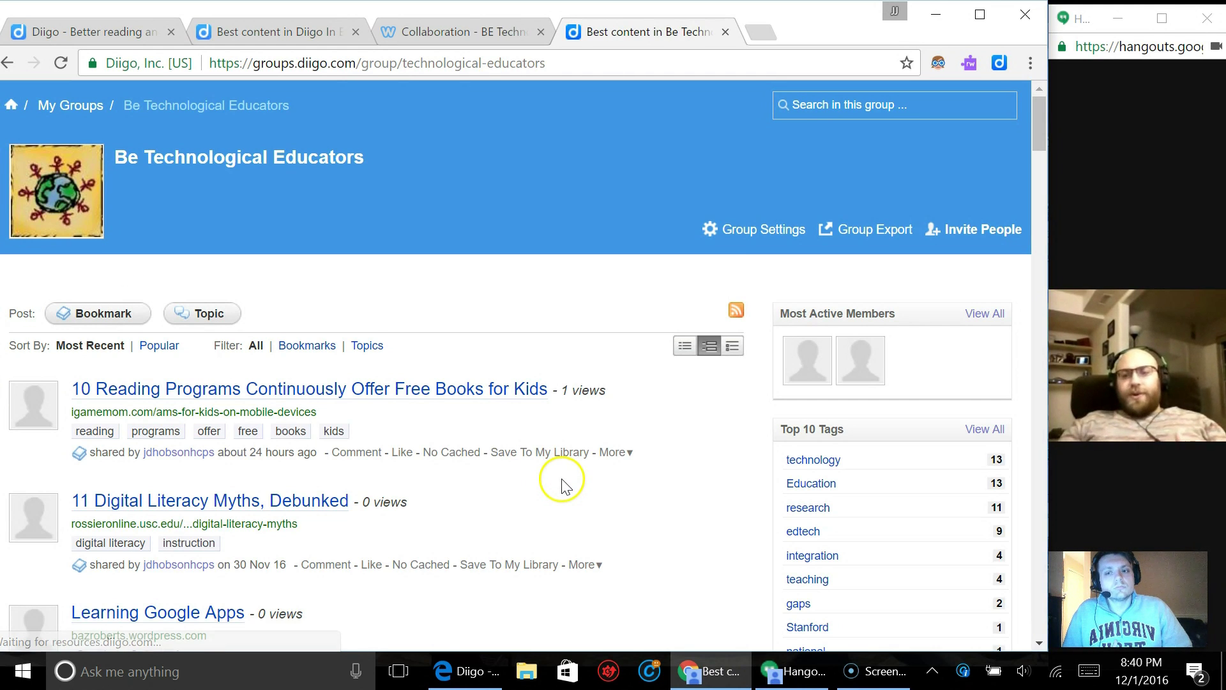
# Examine the bookmarks, tags, highlighted passages and comments shared in the Be Technological Educators group, and return to the start of the list
pyautogui.scroll(-2, 566, 501)
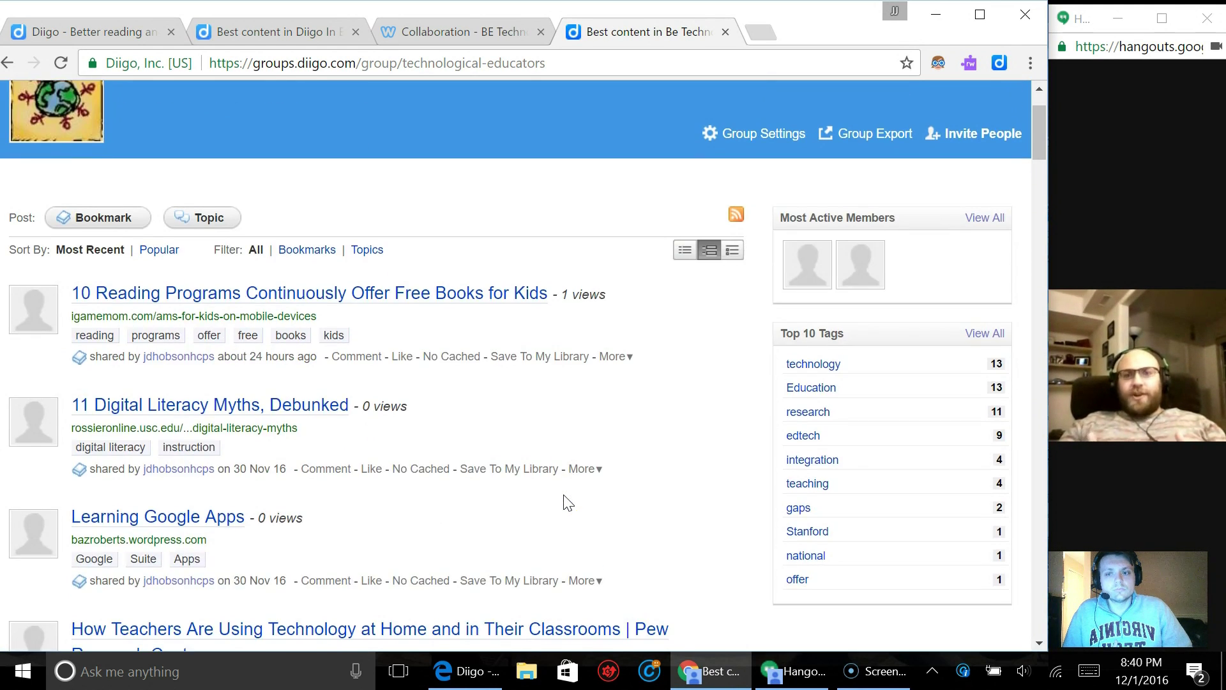
pyautogui.scroll(-3, 566, 501)
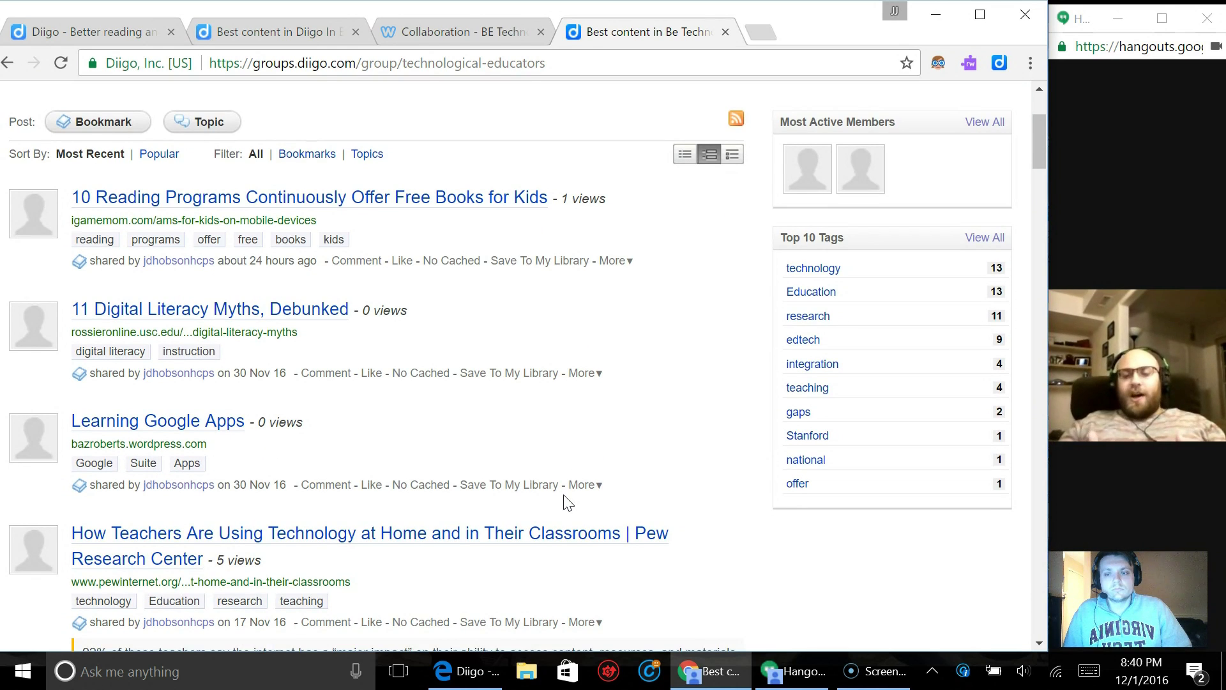
pyautogui.scroll(-1, 566, 501)
pyautogui.scroll(-2, 569, 503)
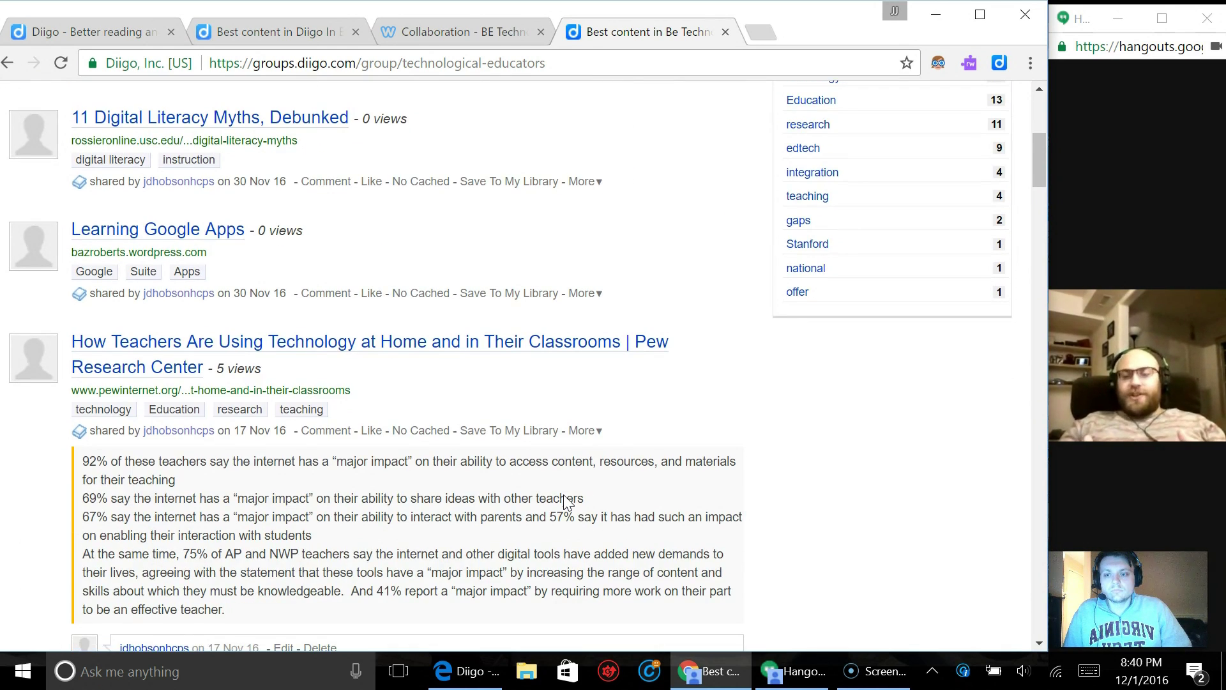
pyautogui.scroll(-2, 565, 495)
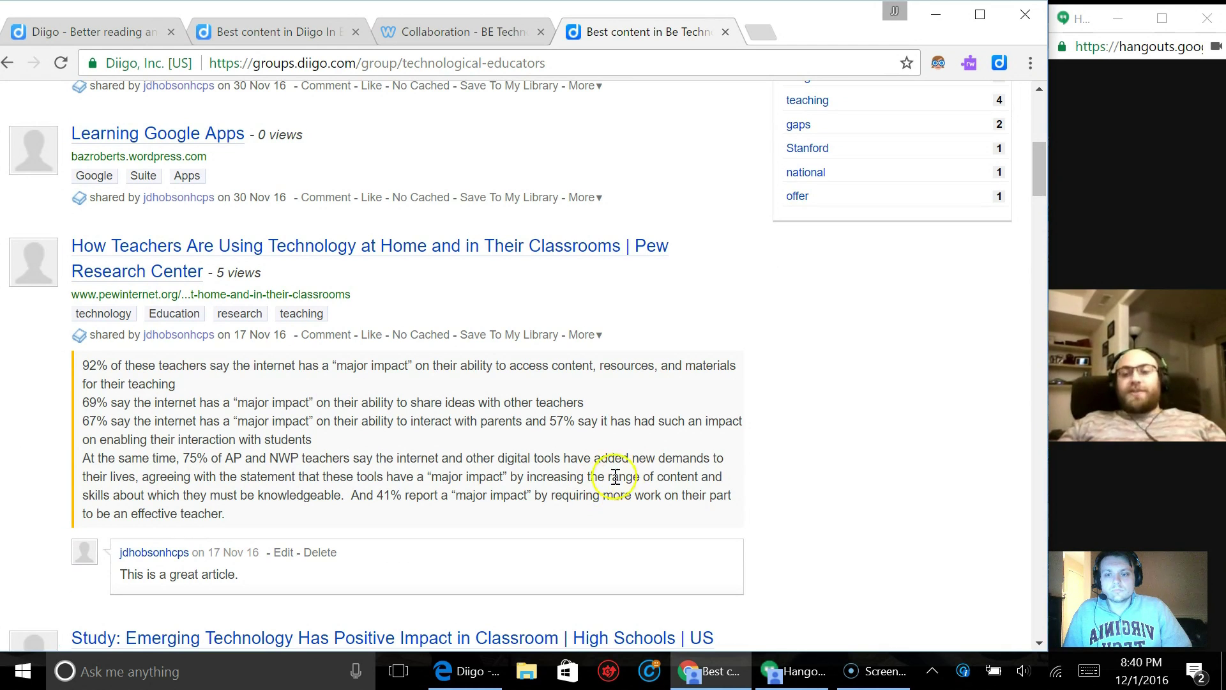
pyautogui.scroll(-2, 787, 441)
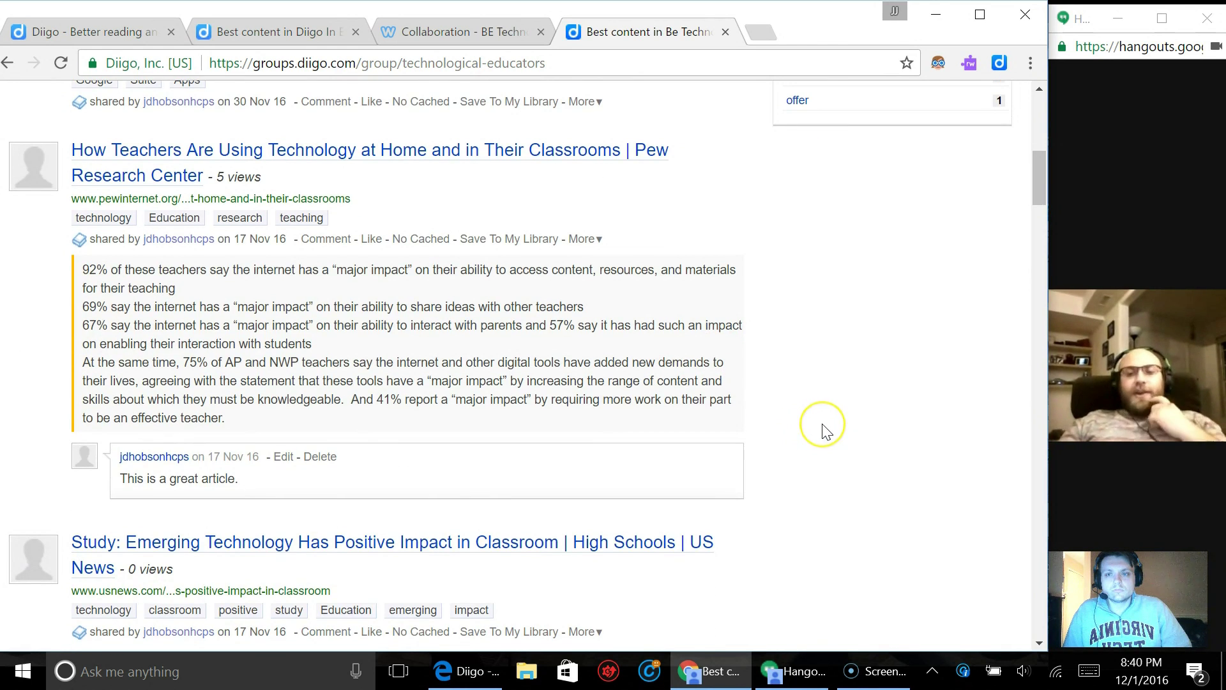
pyautogui.scroll(-2, 824, 431)
pyautogui.scroll(-2, 827, 433)
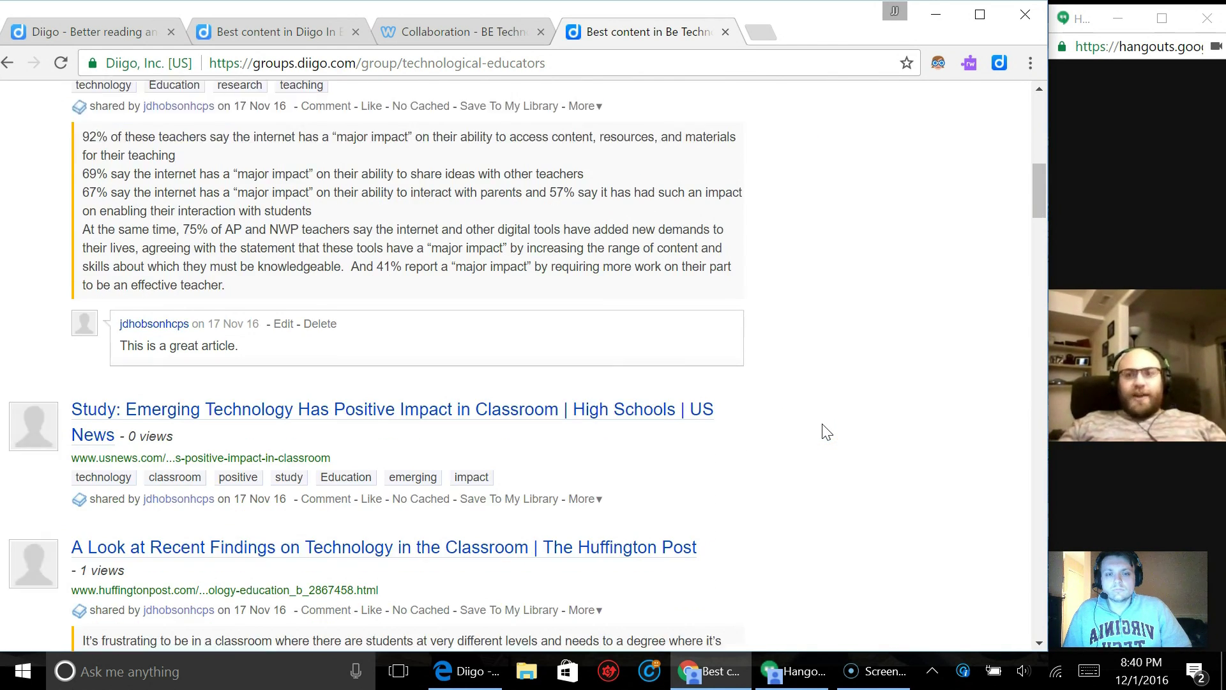
pyautogui.scroll(-2, 827, 432)
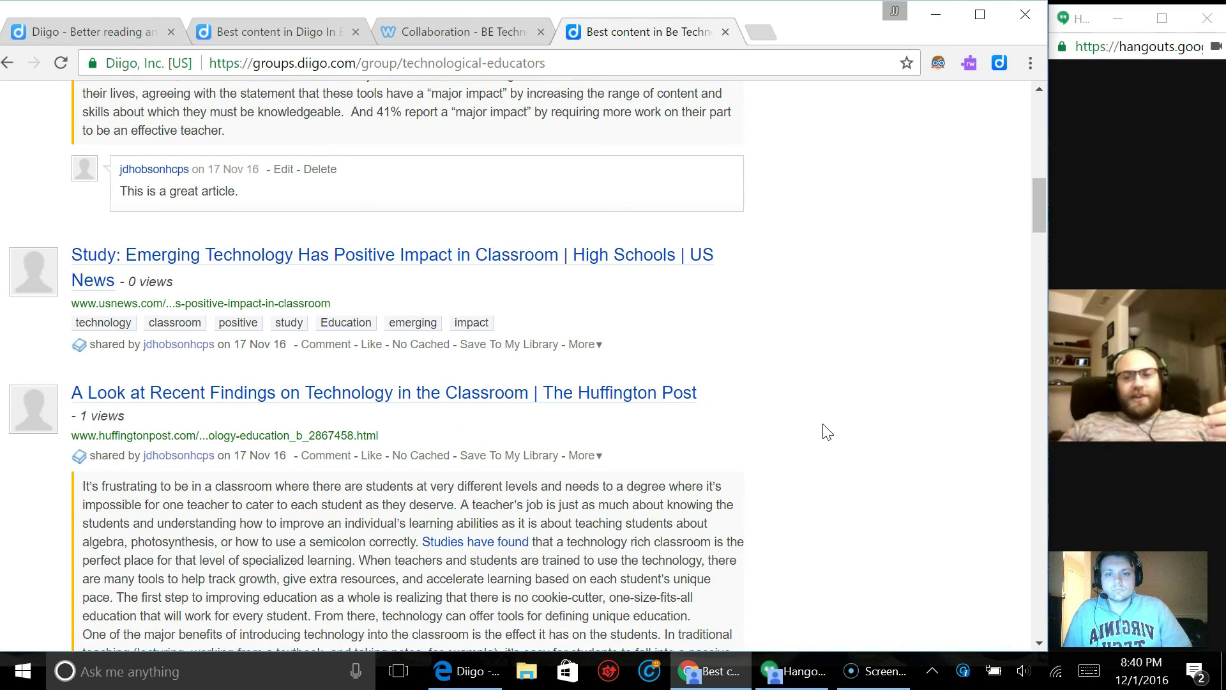
pyautogui.scroll(-2, 827, 432)
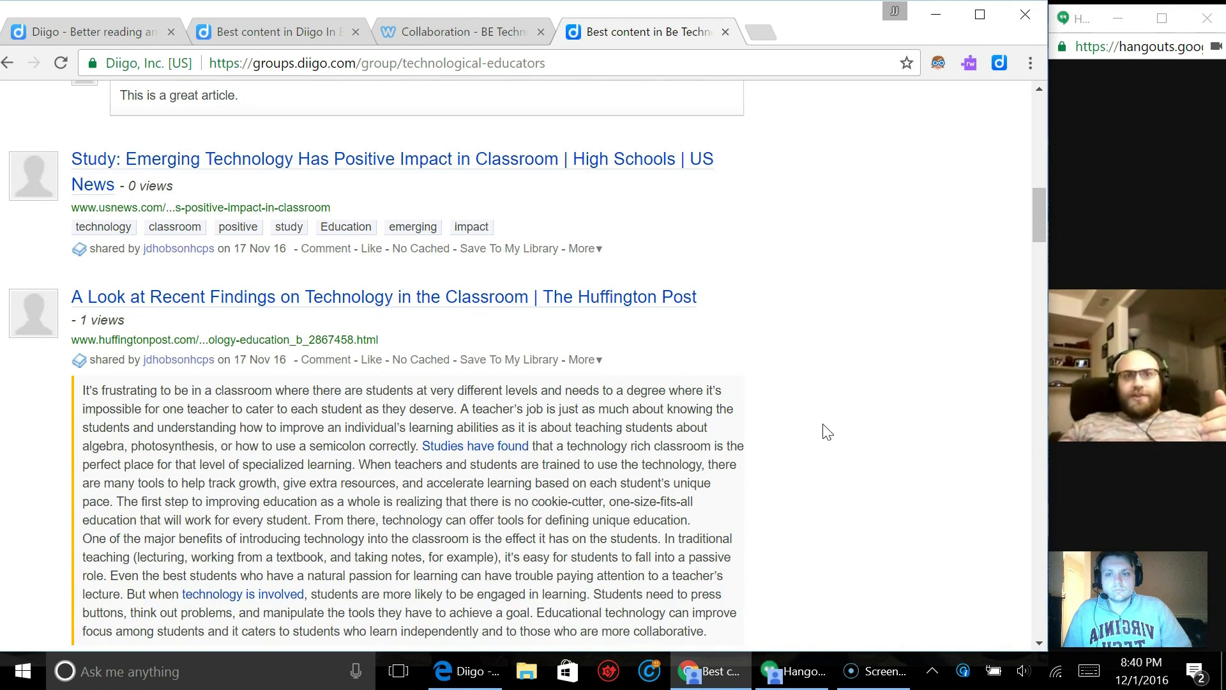
pyautogui.scroll(-2, 827, 432)
pyautogui.scroll(-2, 827, 433)
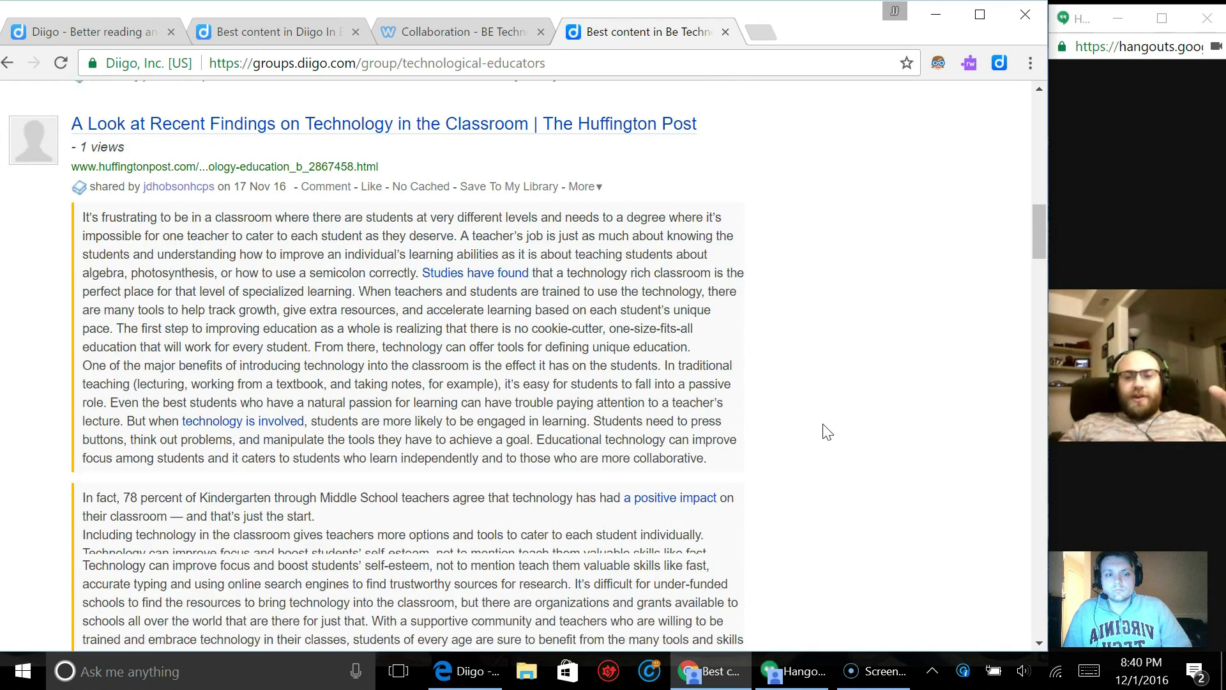
pyautogui.scroll(-2, 827, 432)
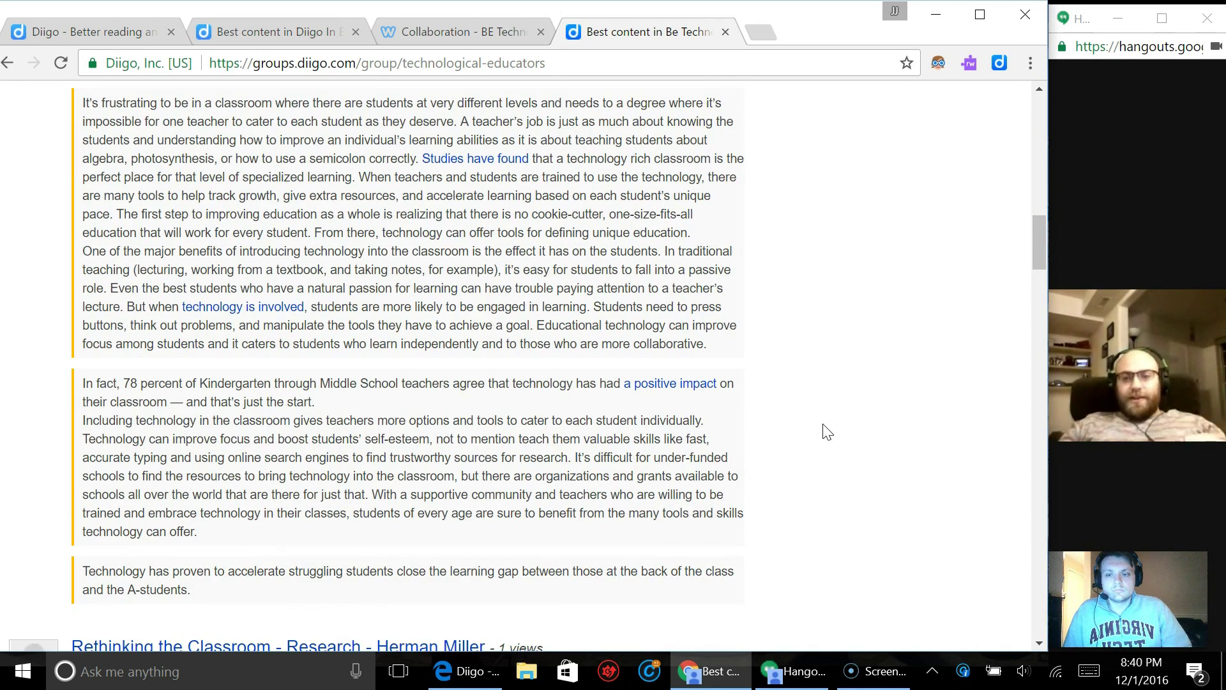
pyautogui.scroll(-2, 827, 432)
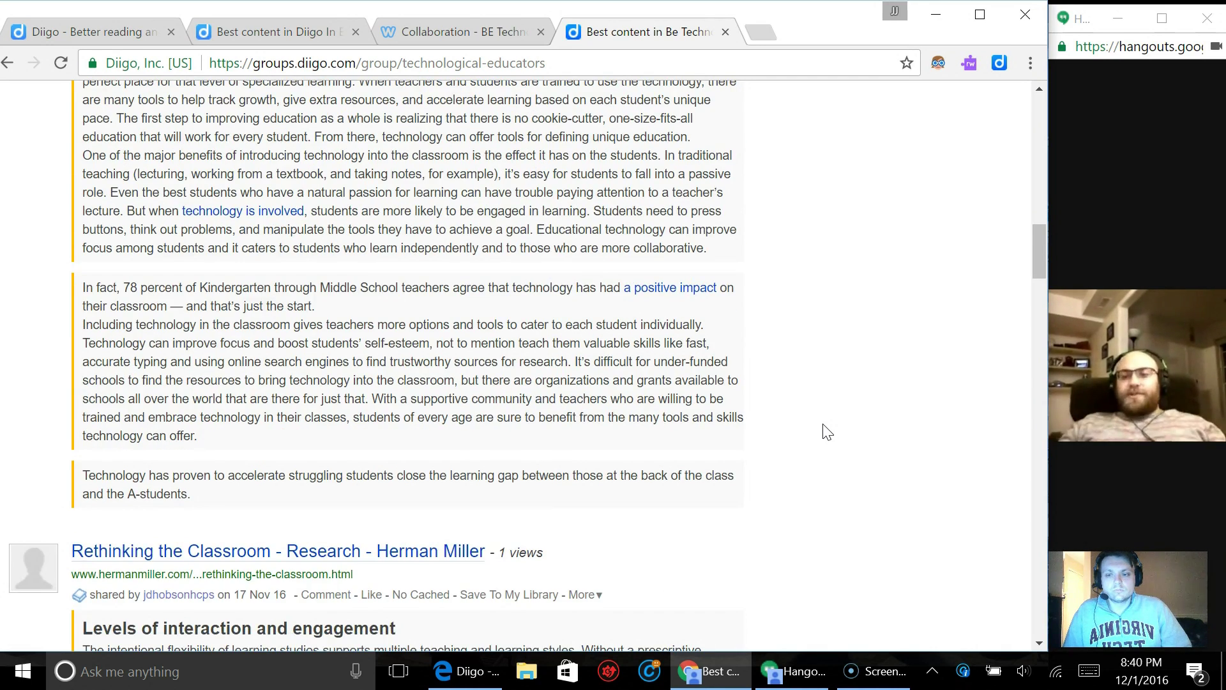
pyautogui.scroll(-2, 827, 432)
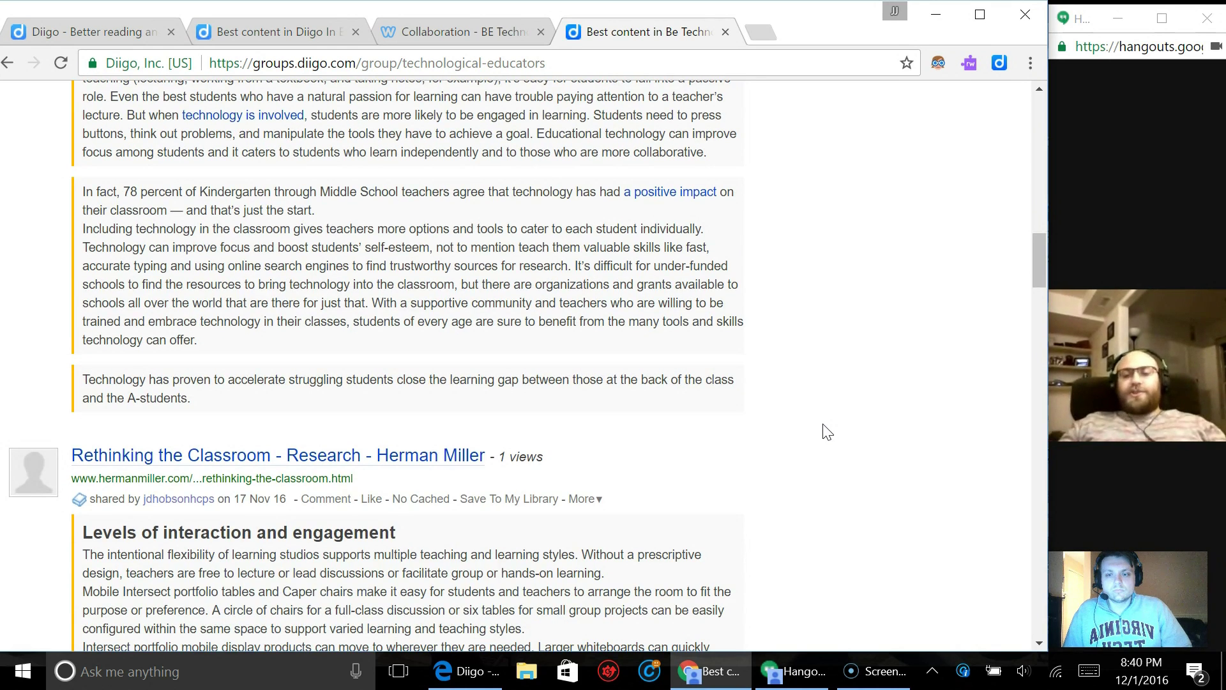
pyautogui.scroll(-2, 827, 432)
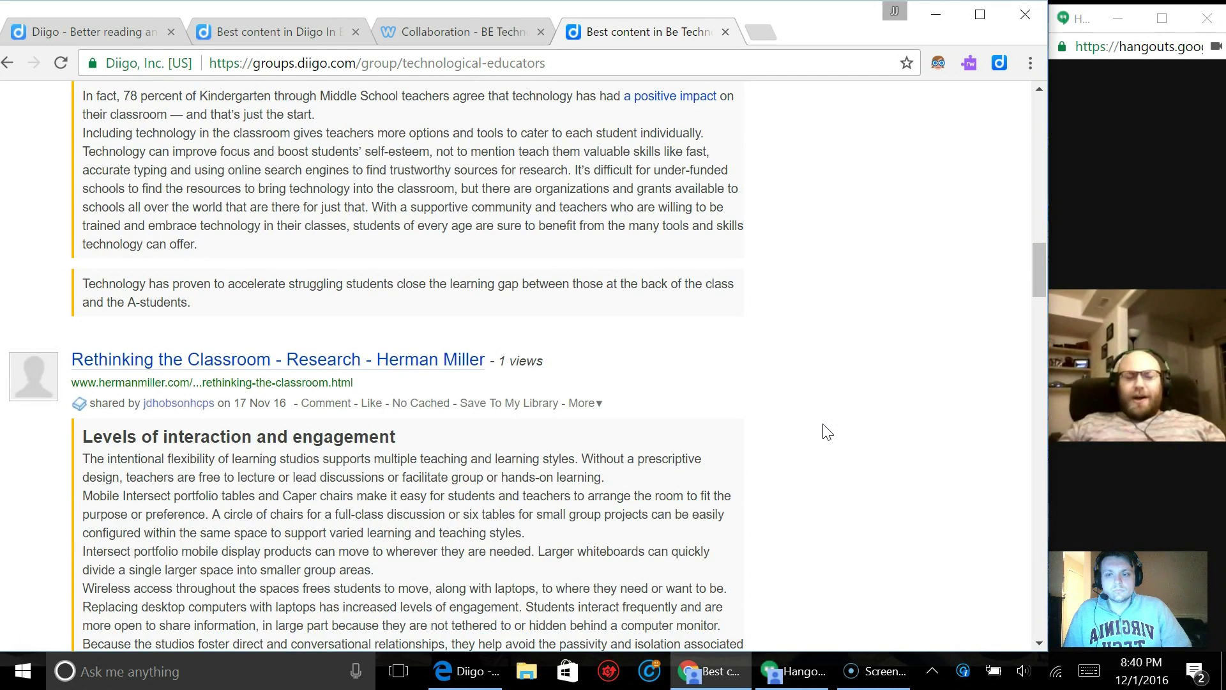
pyautogui.scroll(-2, 827, 433)
pyautogui.scroll(-2, 828, 432)
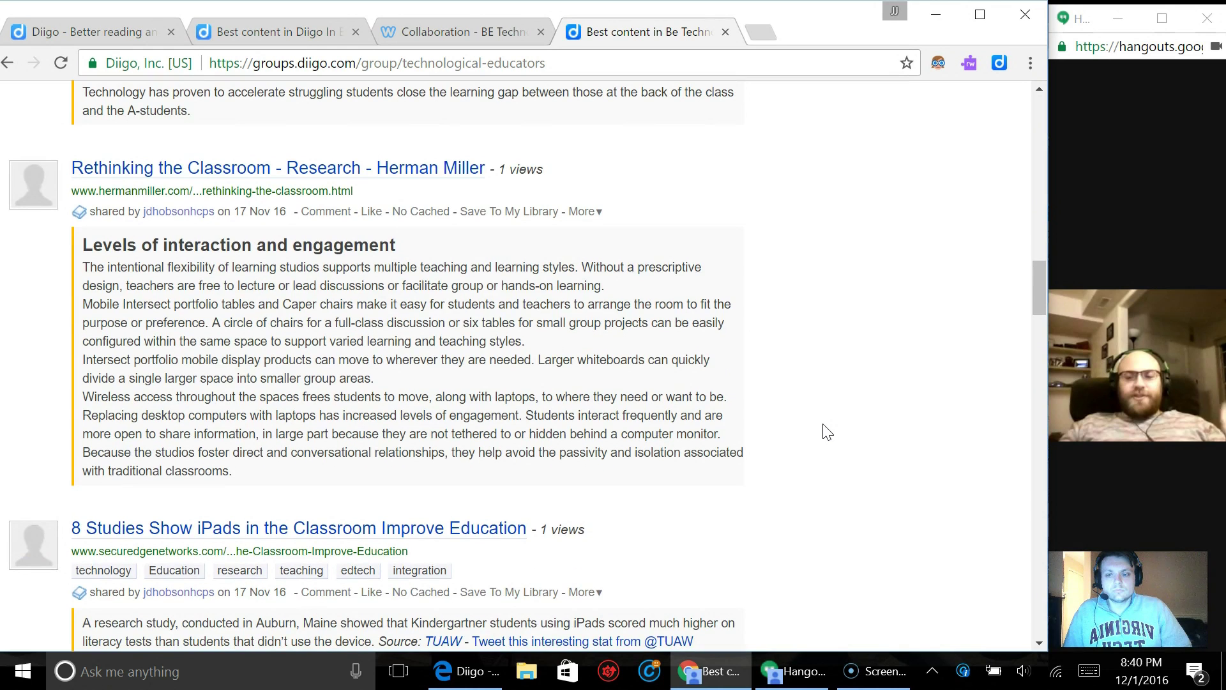
pyautogui.scroll(-2, 827, 432)
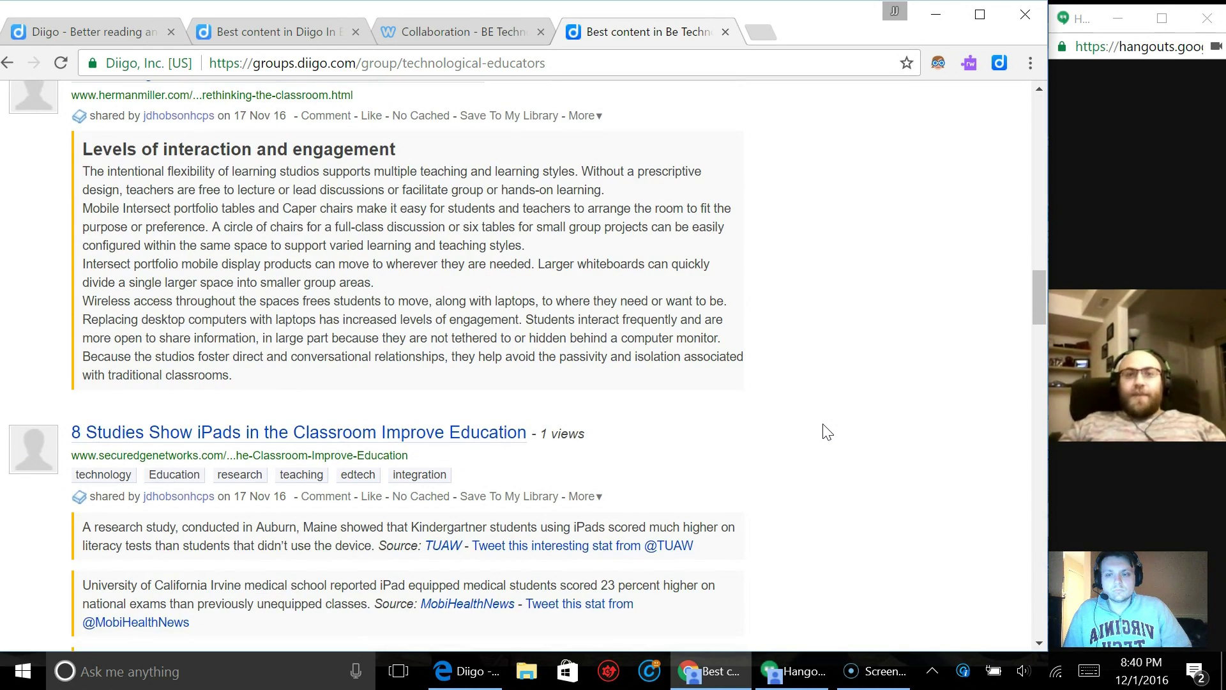
pyautogui.scroll(-2, 827, 433)
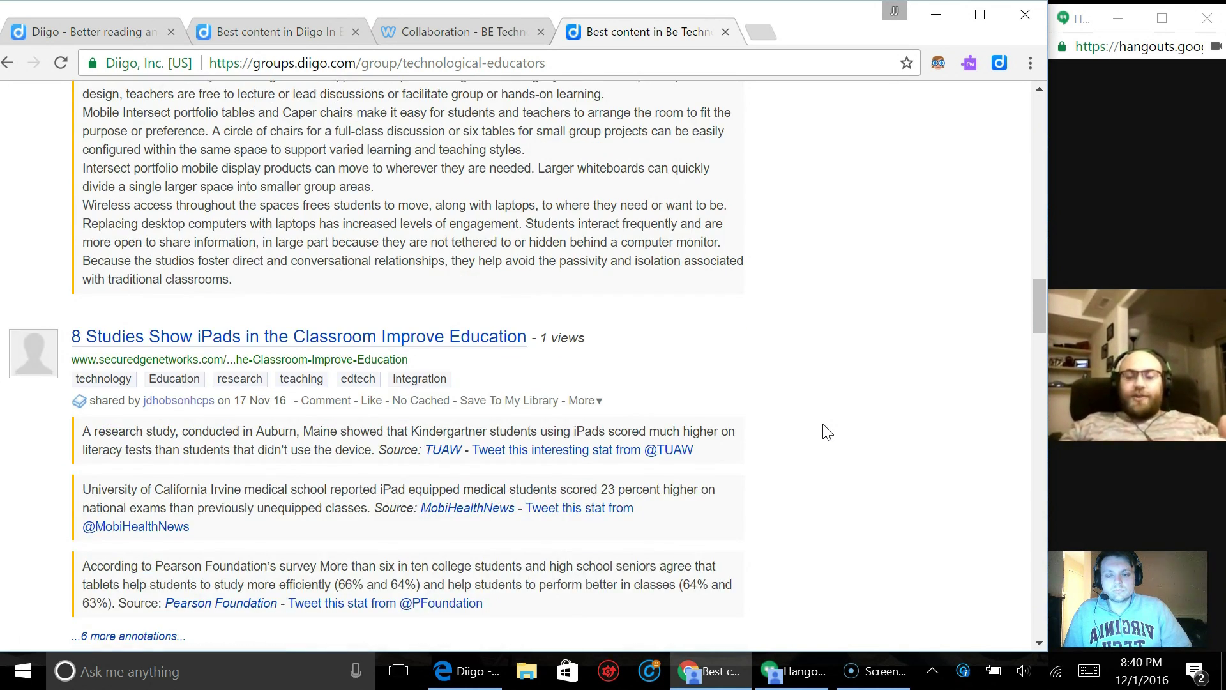
pyautogui.scroll(-2, 828, 433)
pyautogui.scroll(-2, 826, 432)
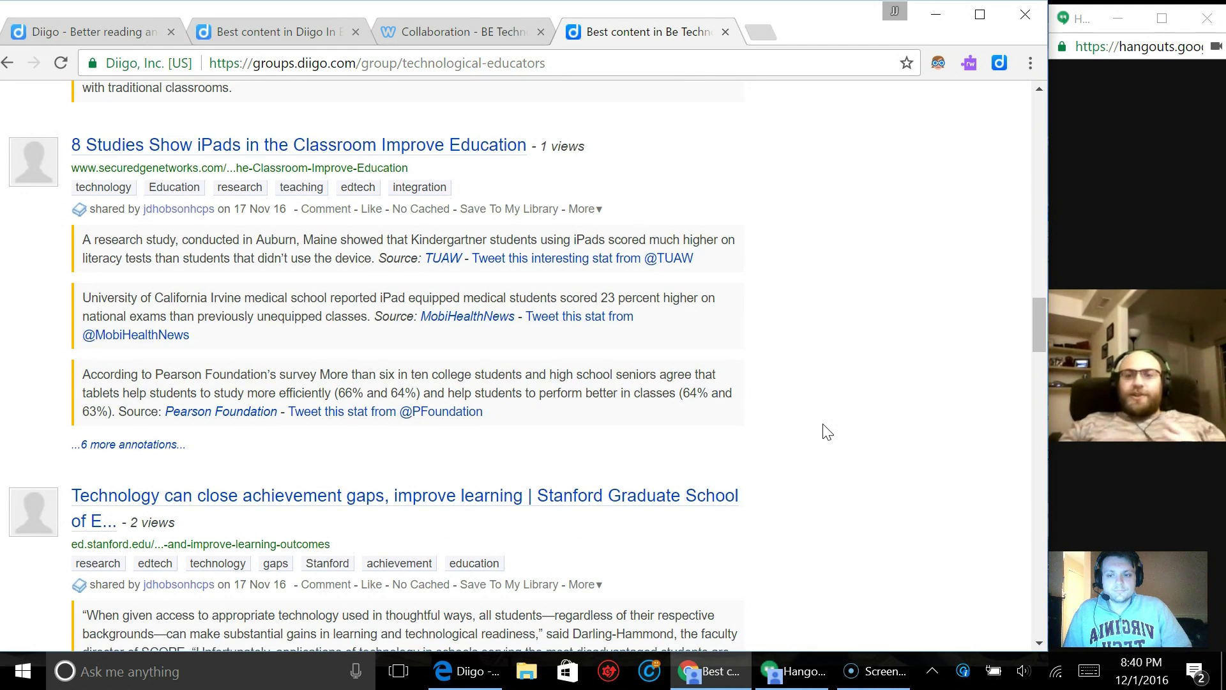
pyautogui.scroll(-2, 827, 432)
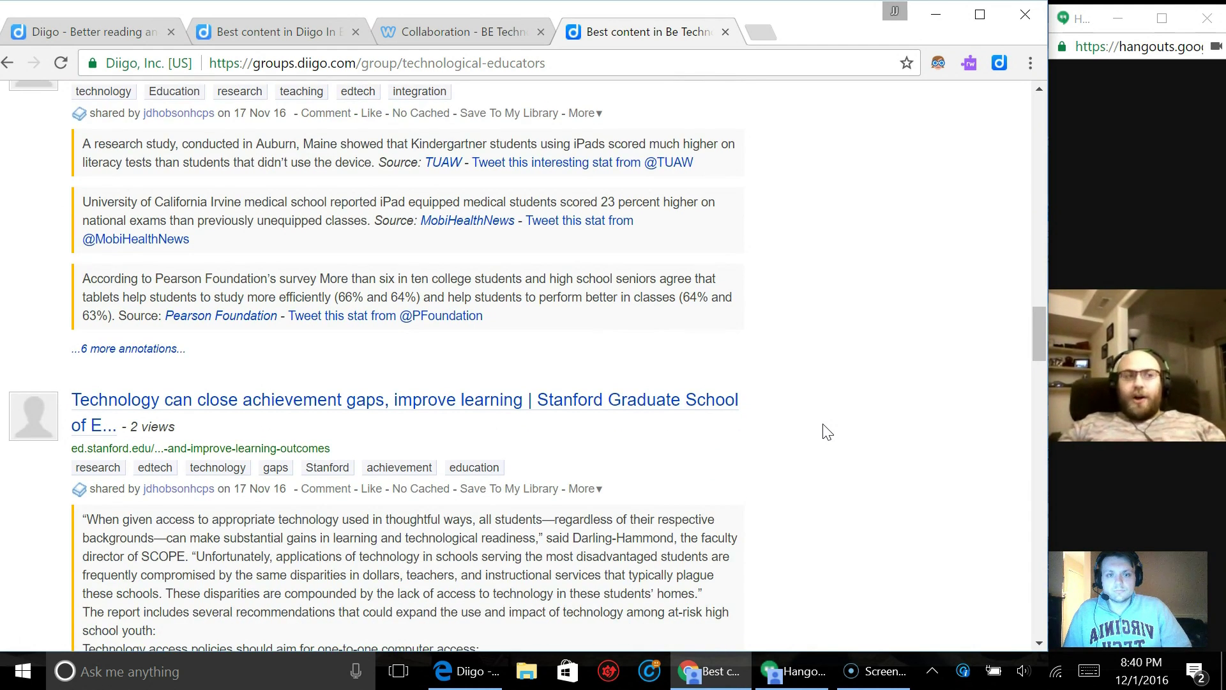
pyautogui.scroll(-2, 828, 432)
pyautogui.scroll(-2, 827, 432)
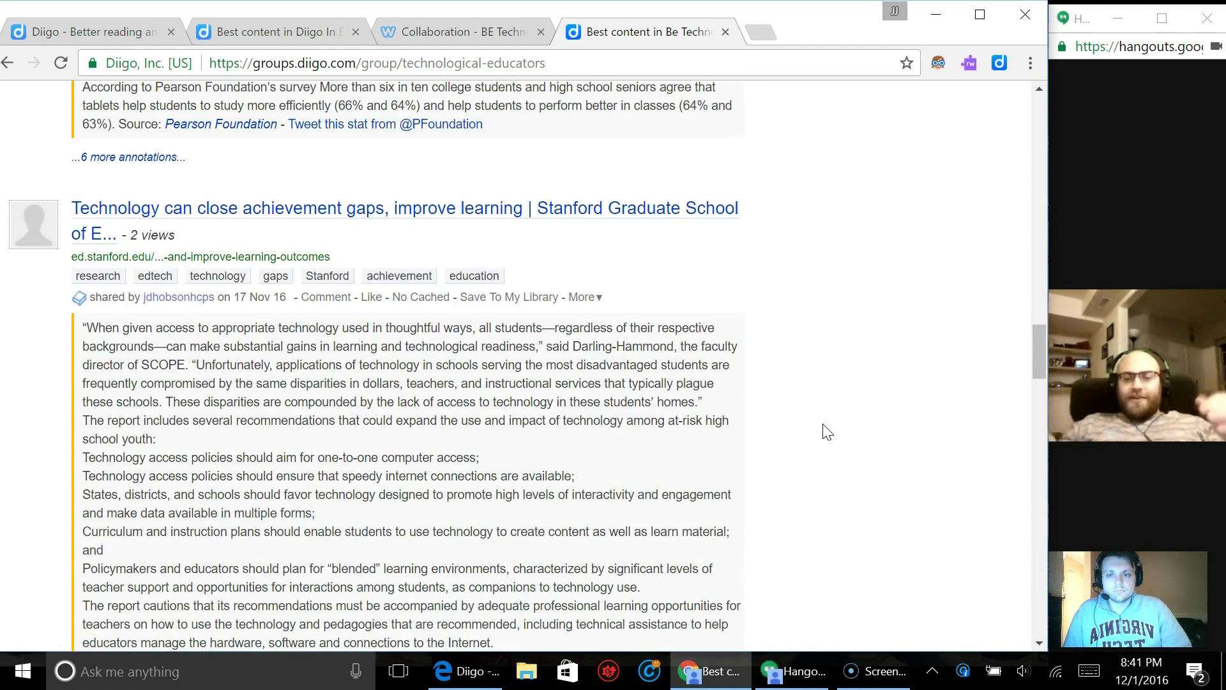
pyautogui.scroll(-3, 827, 433)
pyautogui.scroll(-4, 827, 432)
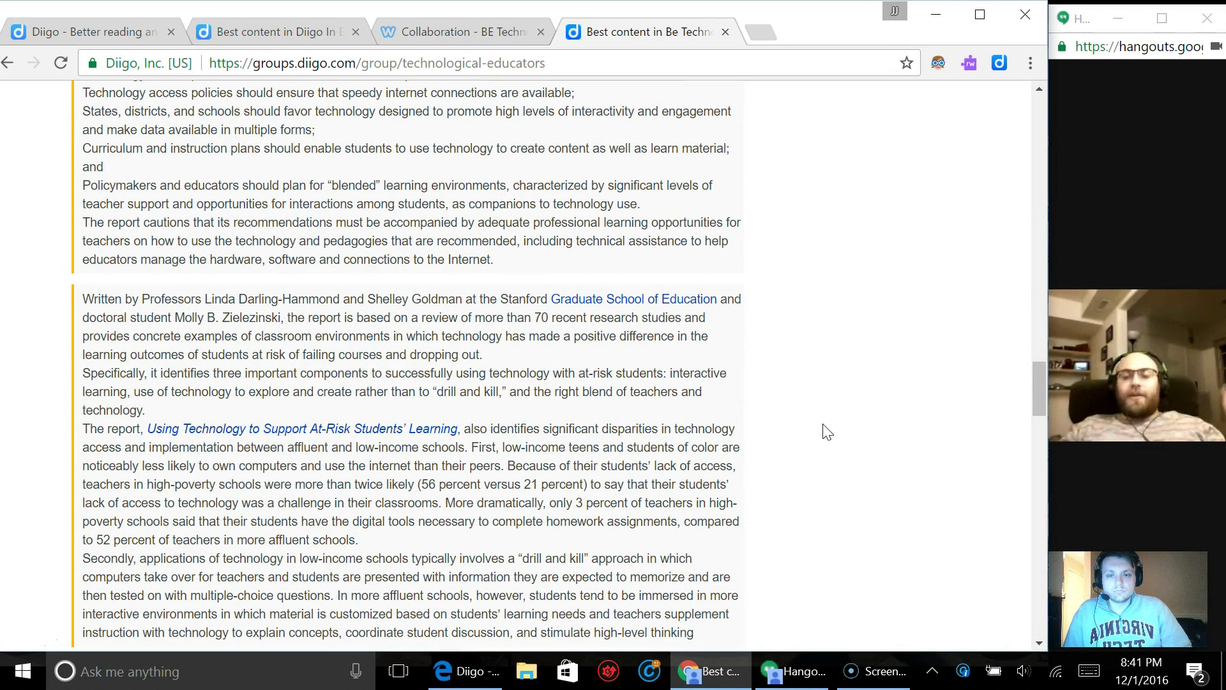
pyautogui.scroll(-2, 827, 433)
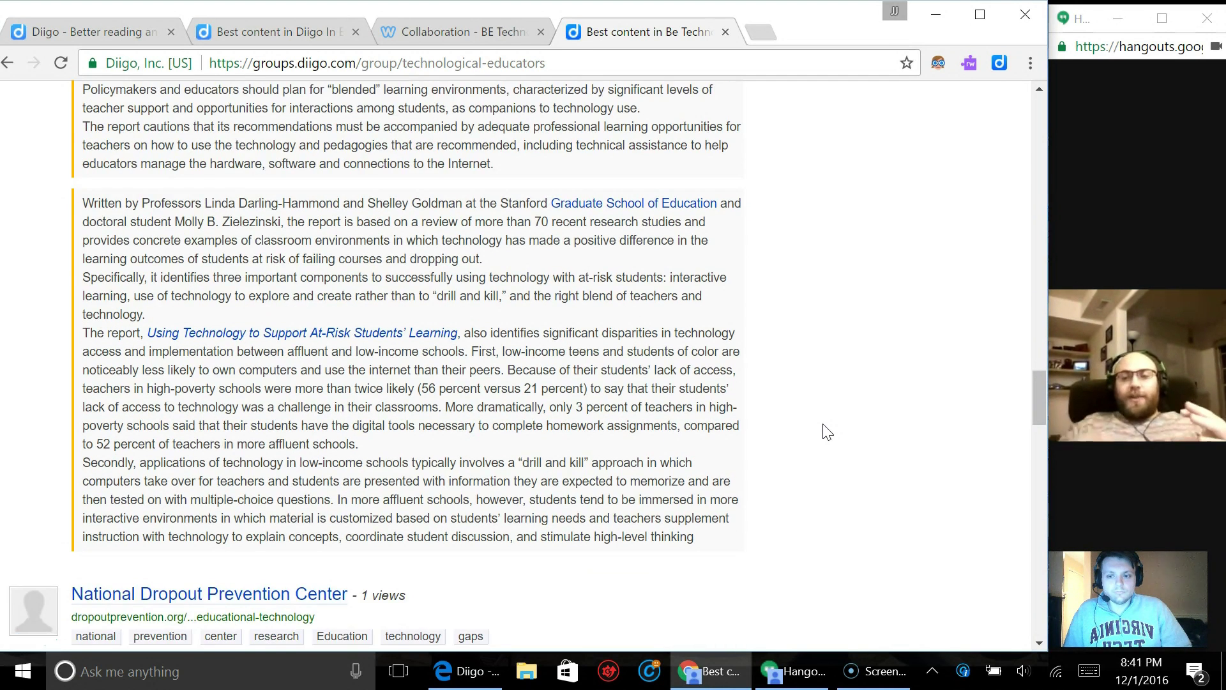
pyautogui.scroll(-2, 827, 432)
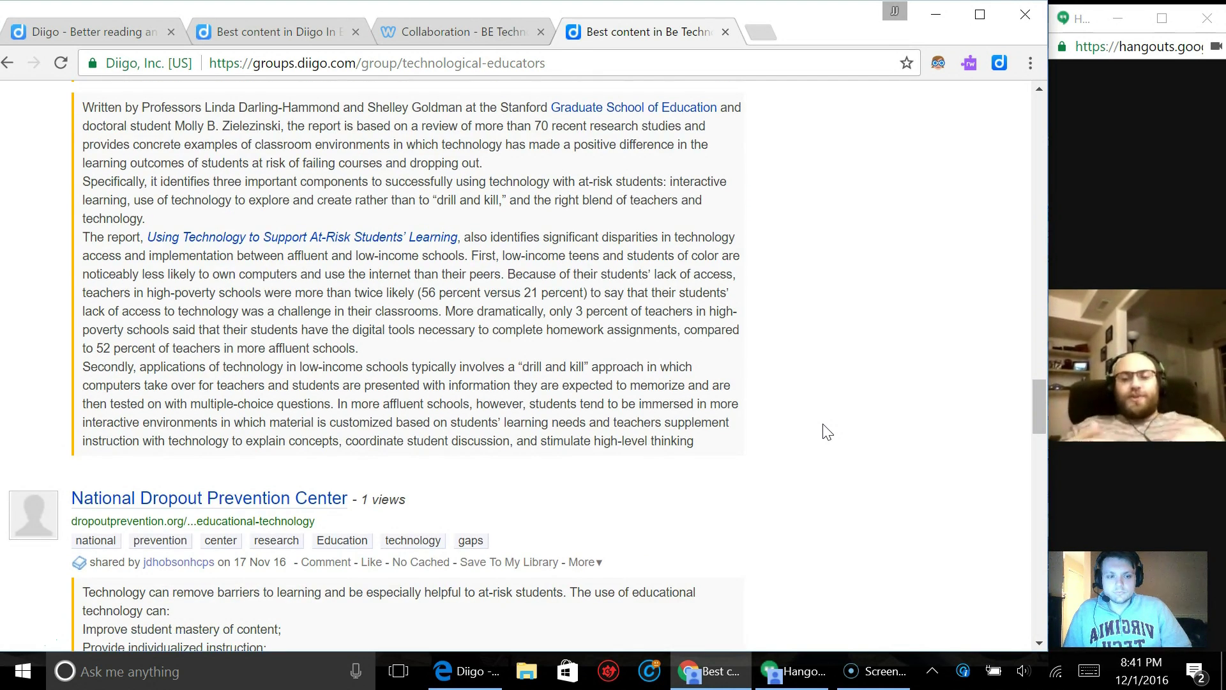
pyautogui.scroll(-2, 827, 432)
pyautogui.scroll(-2, 827, 433)
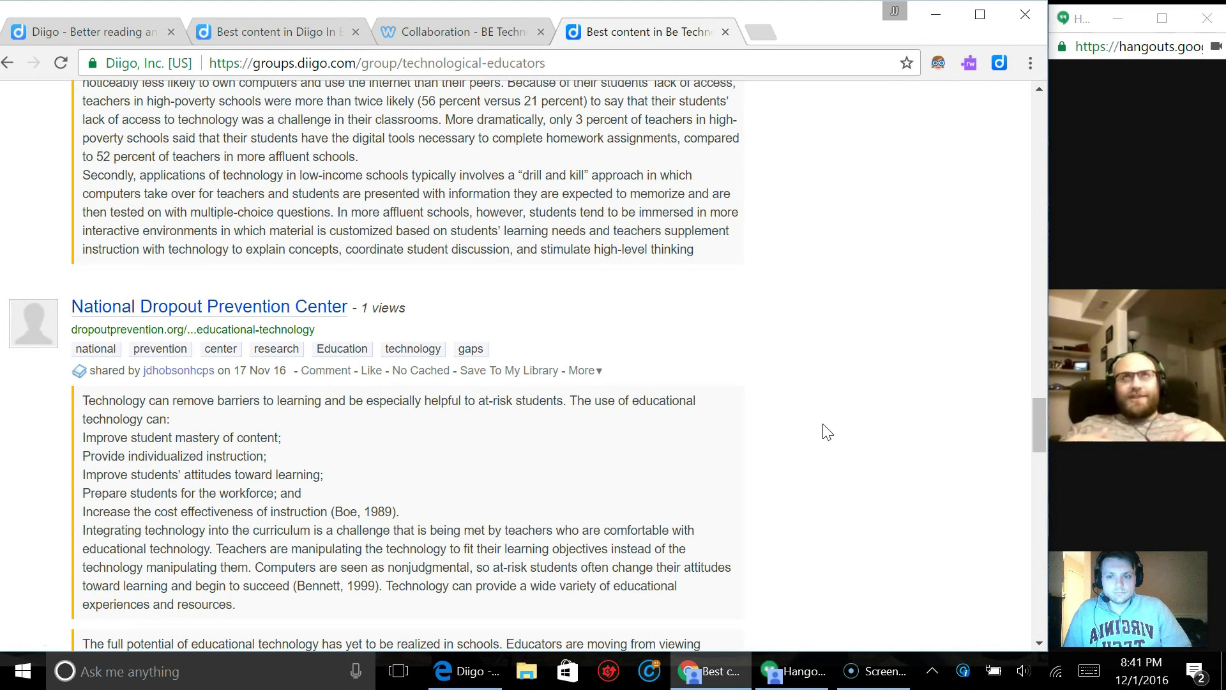
pyautogui.scroll(-2, 827, 433)
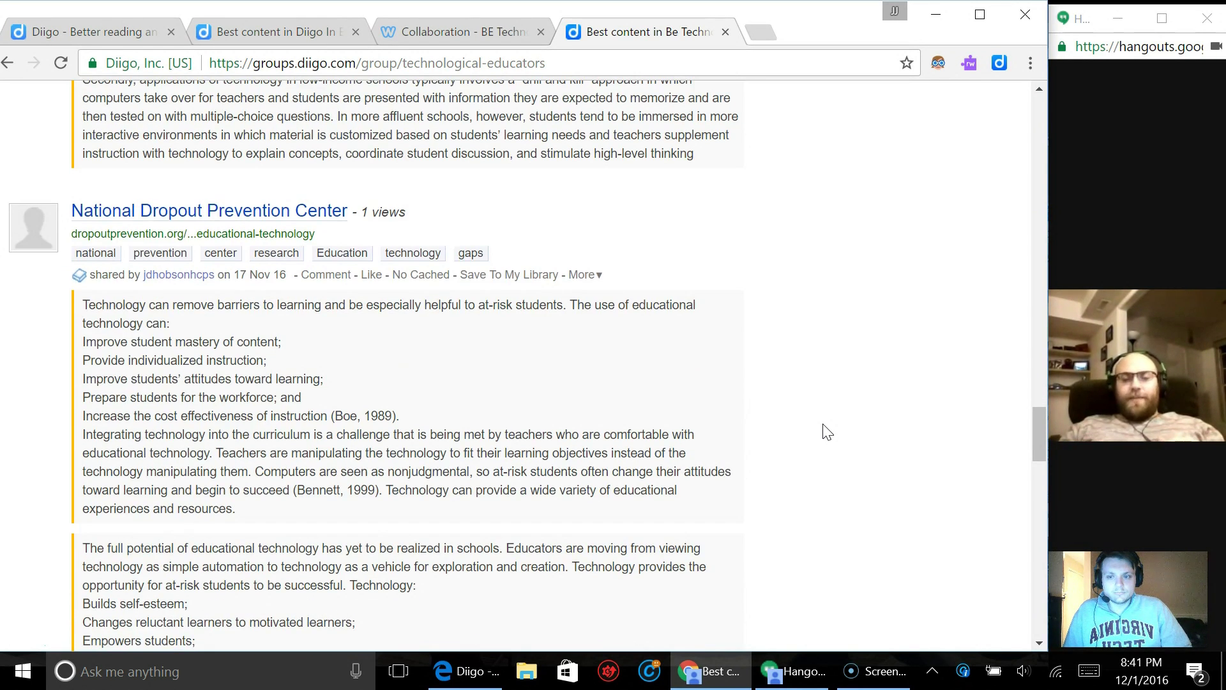
pyautogui.scroll(-2, 828, 432)
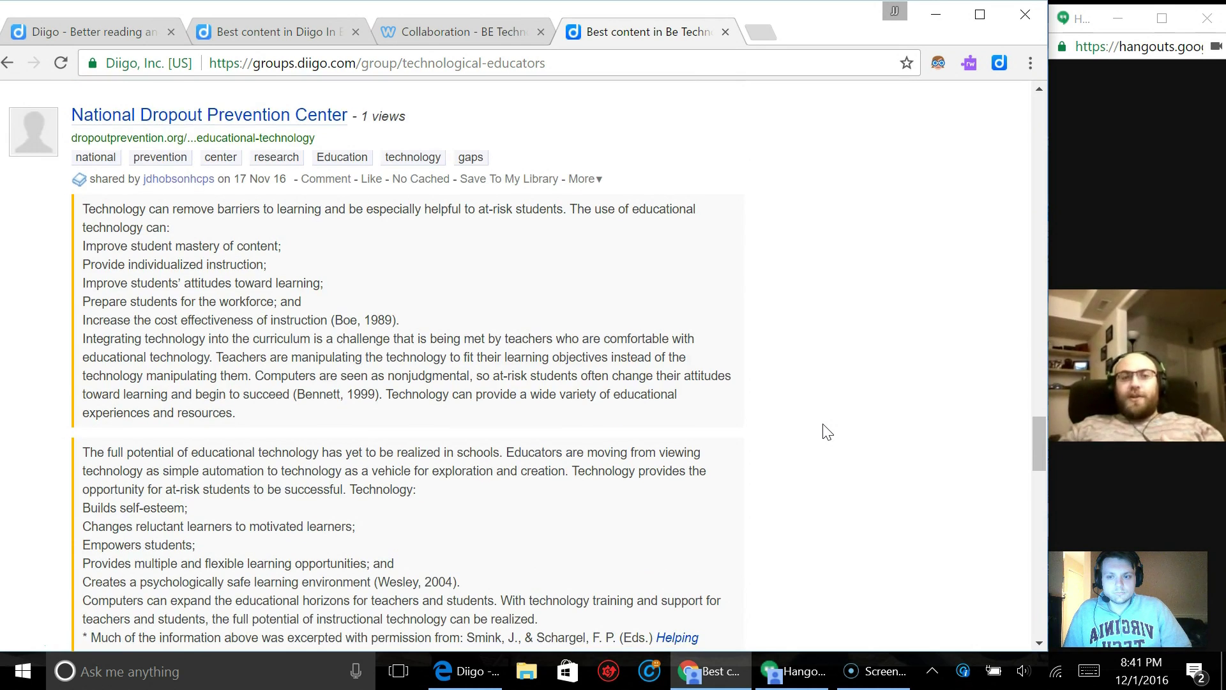
pyautogui.scroll(-2, 828, 432)
pyautogui.scroll(-2, 828, 433)
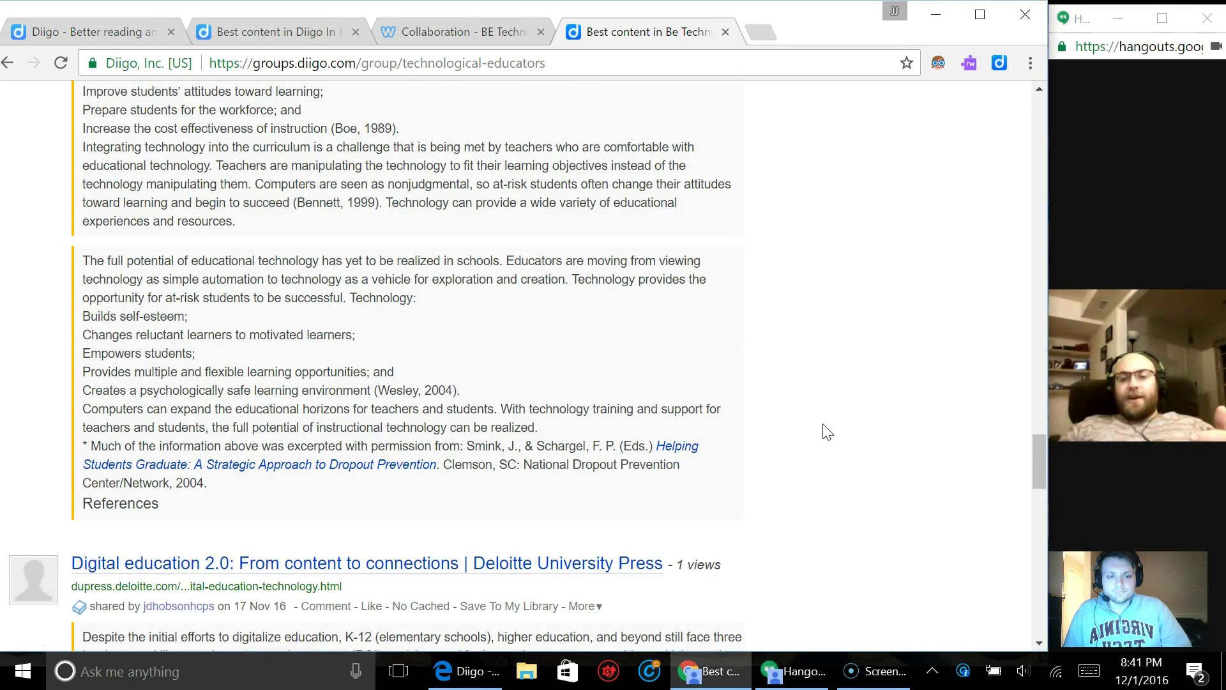
pyautogui.scroll(-2, 828, 432)
pyautogui.scroll(-2, 828, 432)
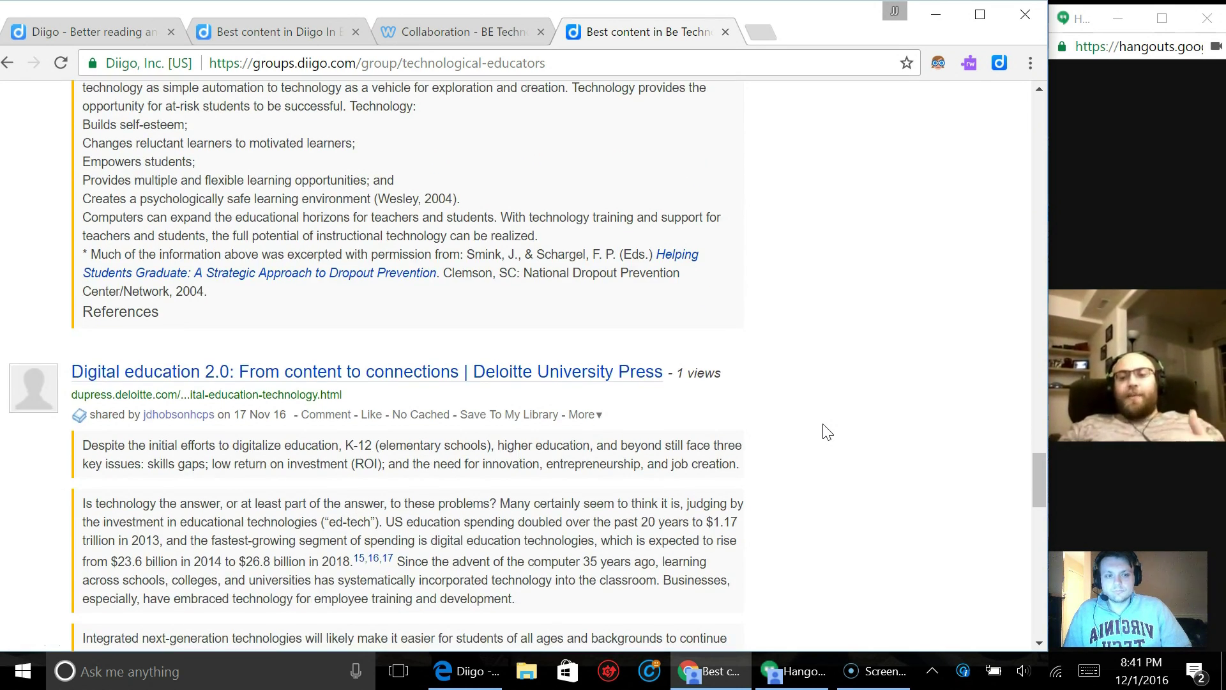
pyautogui.scroll(-2, 827, 433)
pyautogui.moveTo(1036, 488); pyautogui.dragTo(998, 114)
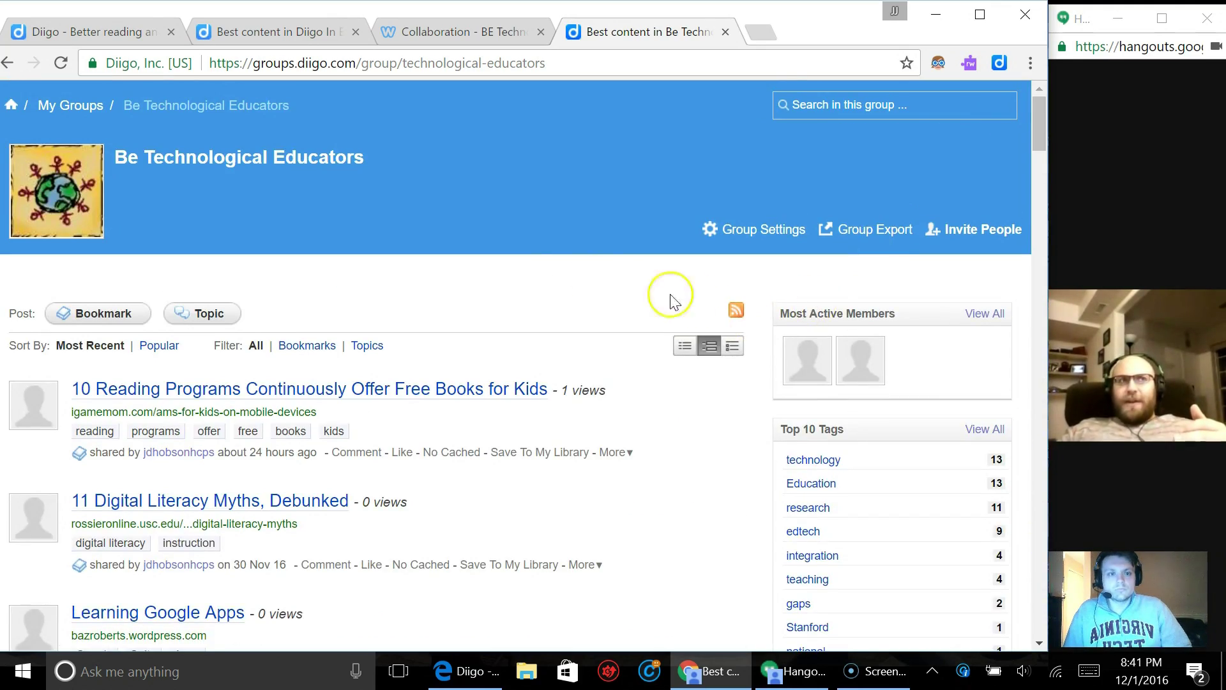
# Leave the group for My Library and open the Teacher Console from the account options
pyautogui.click(12, 105)
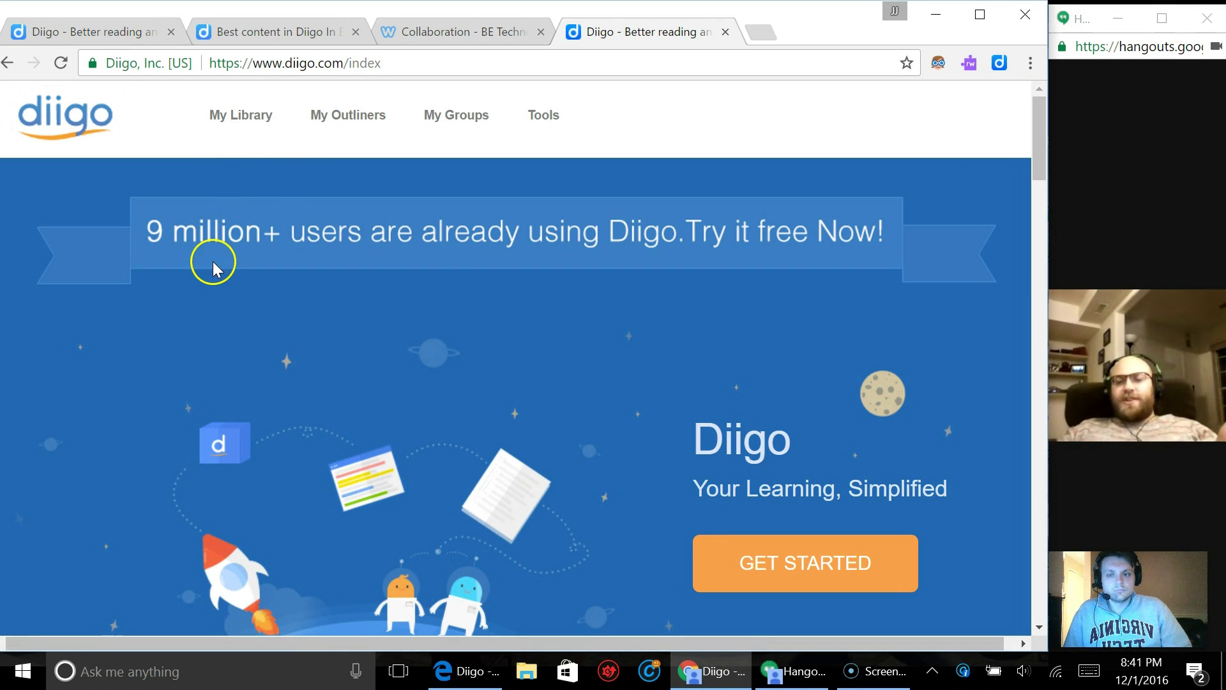
pyautogui.click(230, 119)
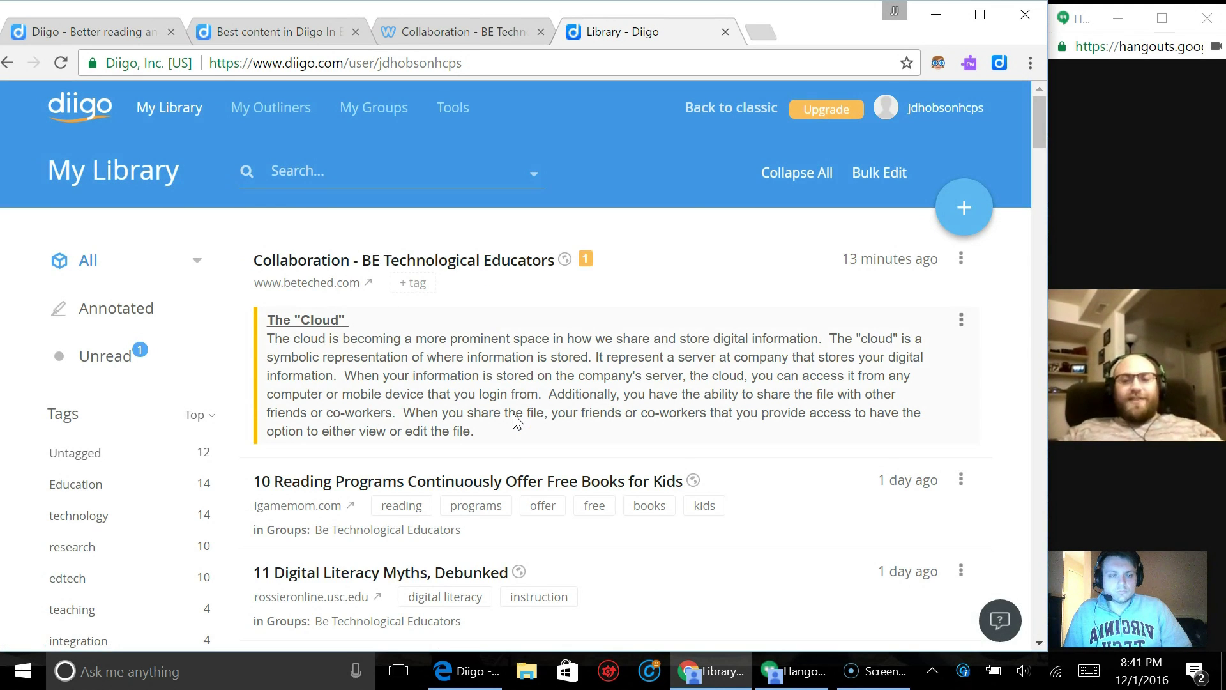
pyautogui.click(951, 109)
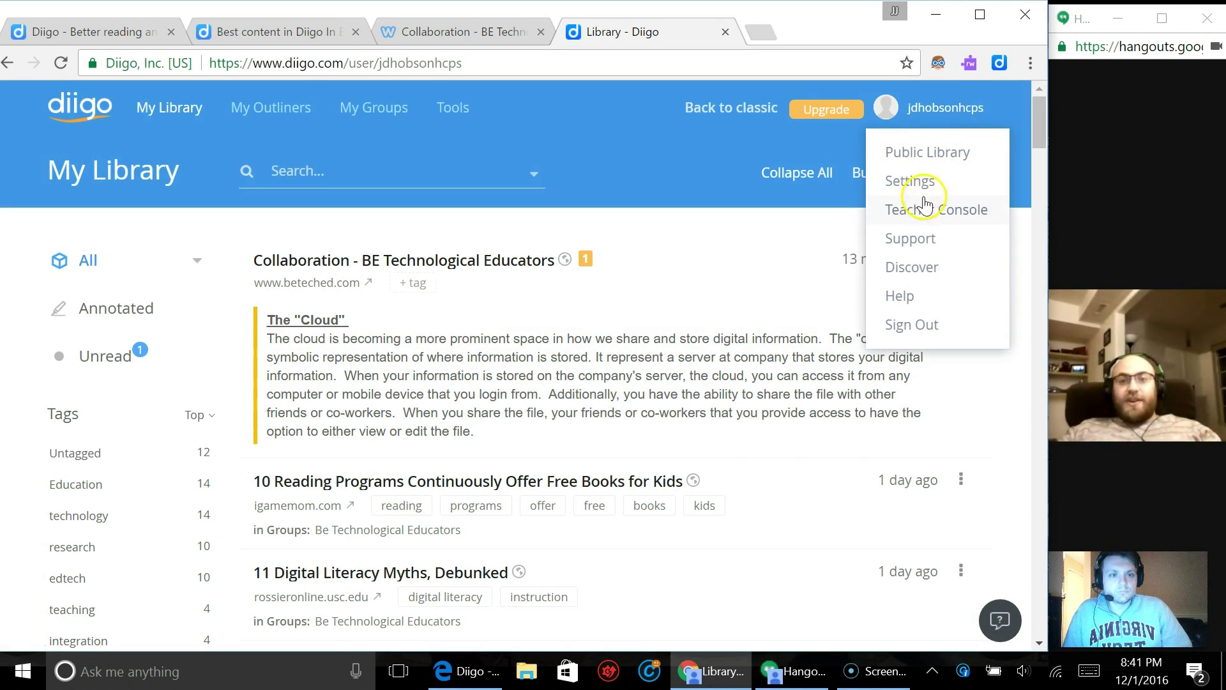
pyautogui.click(924, 210)
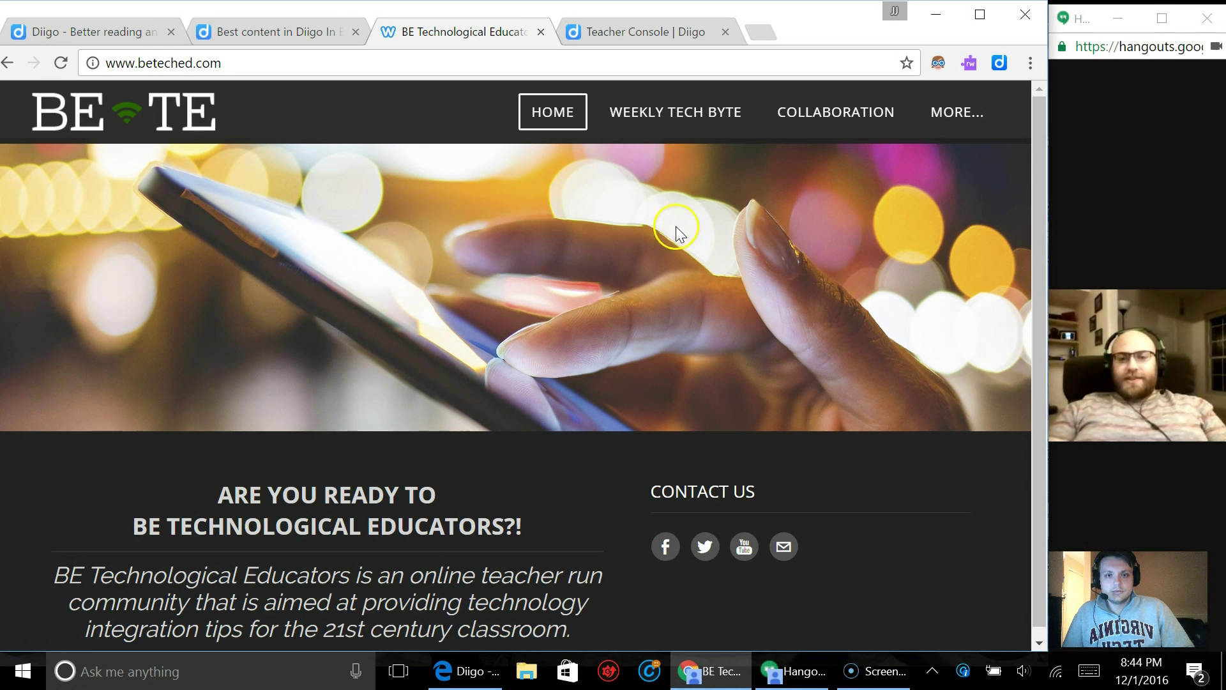
# Open the Weekly Tech Byte page on the BE Technological Educators website
pyautogui.click(706, 118)
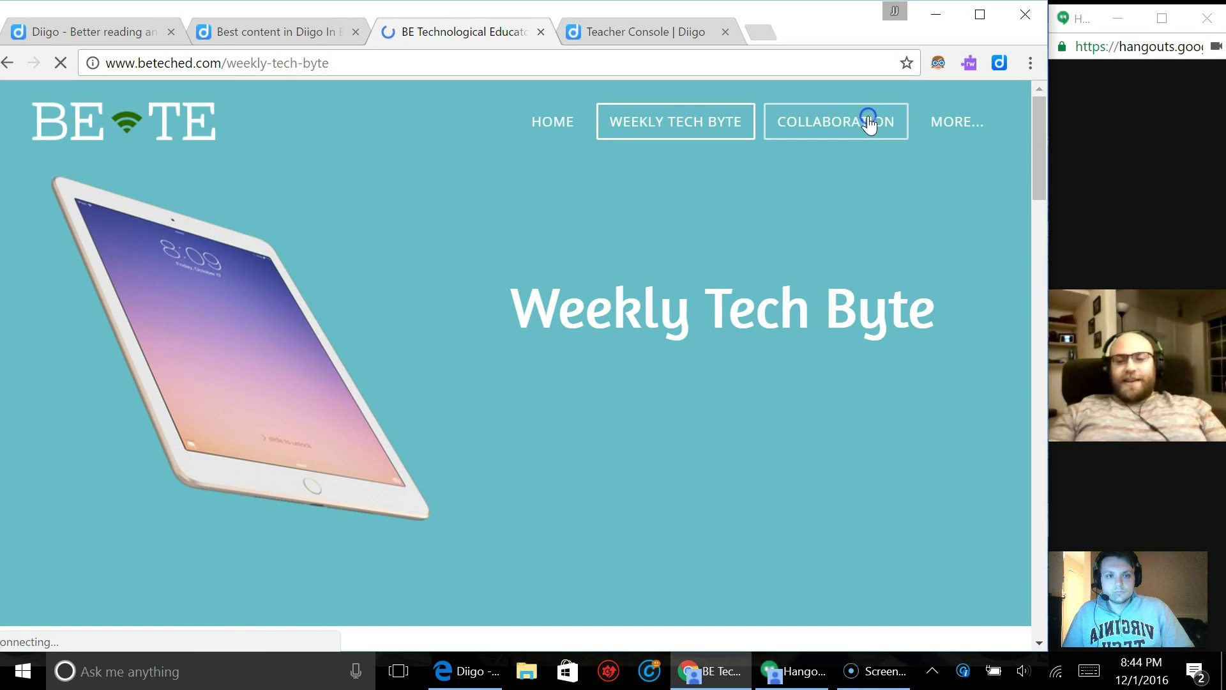
# Visit the Collaboration, Accommodations and Modifications, and Instruction pages of the BE Technological Educators website in turn
pyautogui.click(869, 123)
pyautogui.moveTo(944, 127)
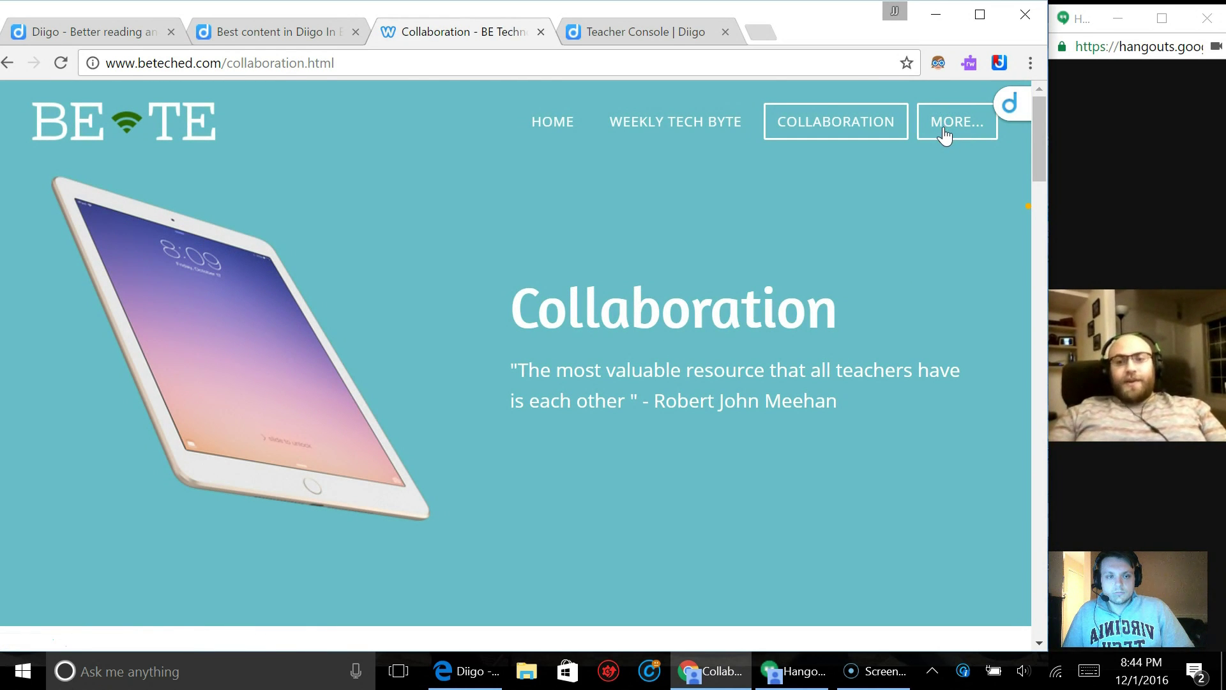
pyautogui.click(944, 124)
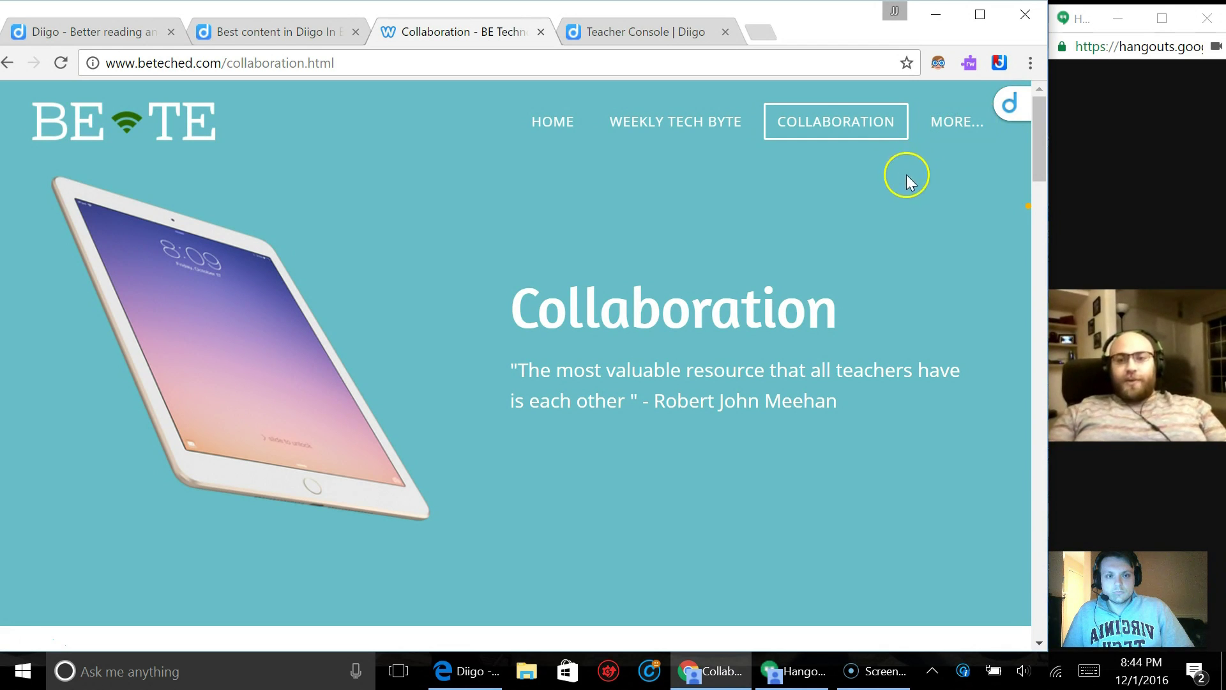
pyautogui.moveTo(939, 124)
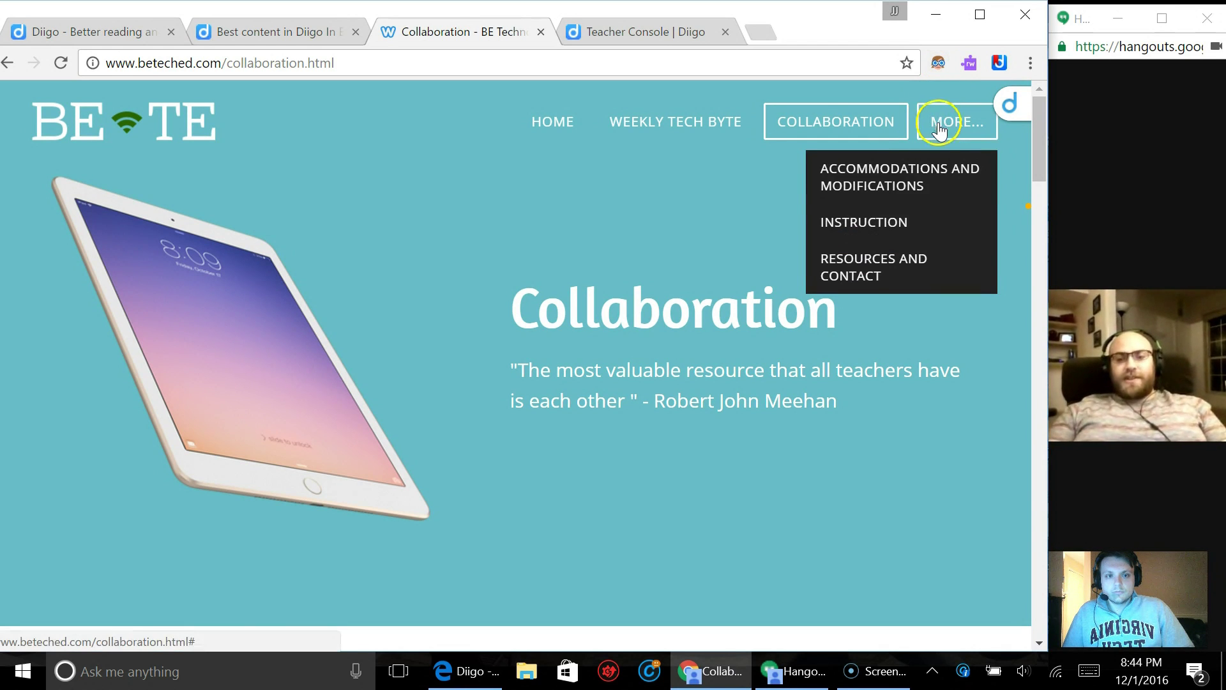
pyautogui.click(914, 180)
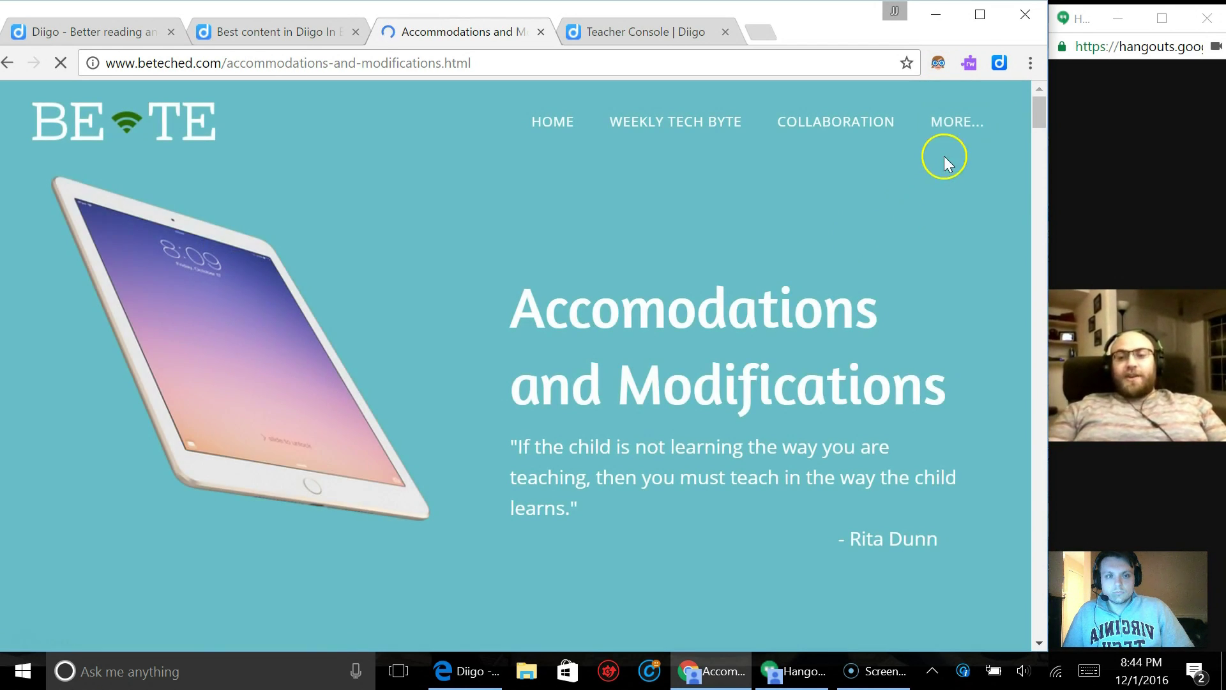
pyautogui.moveTo(945, 125)
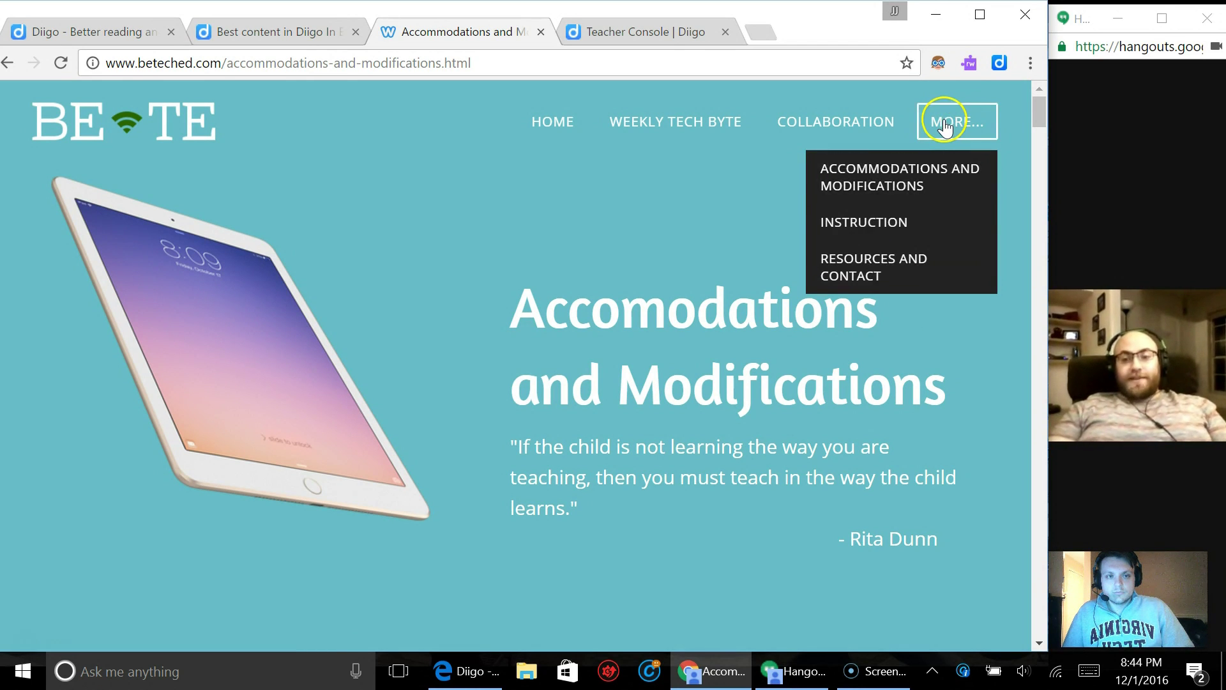
pyautogui.click(898, 213)
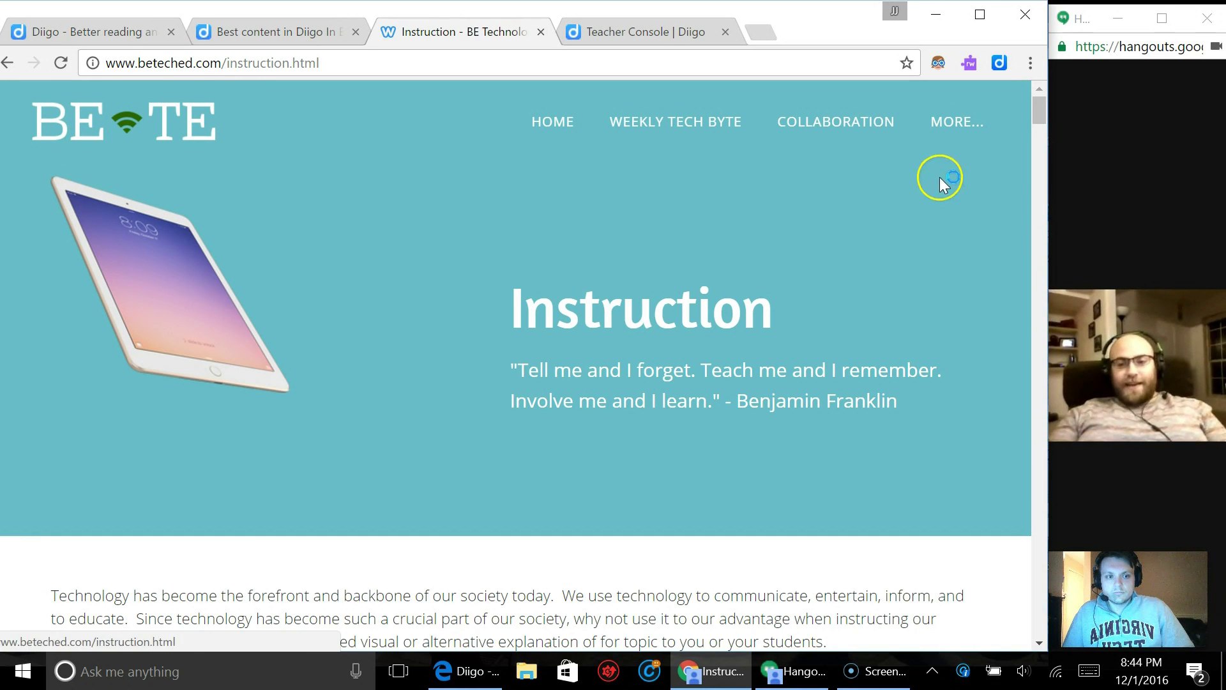
# View the Resources and Contact page down to its contact links, and return to the website's home page
pyautogui.moveTo(953, 170)
pyautogui.click(888, 258)
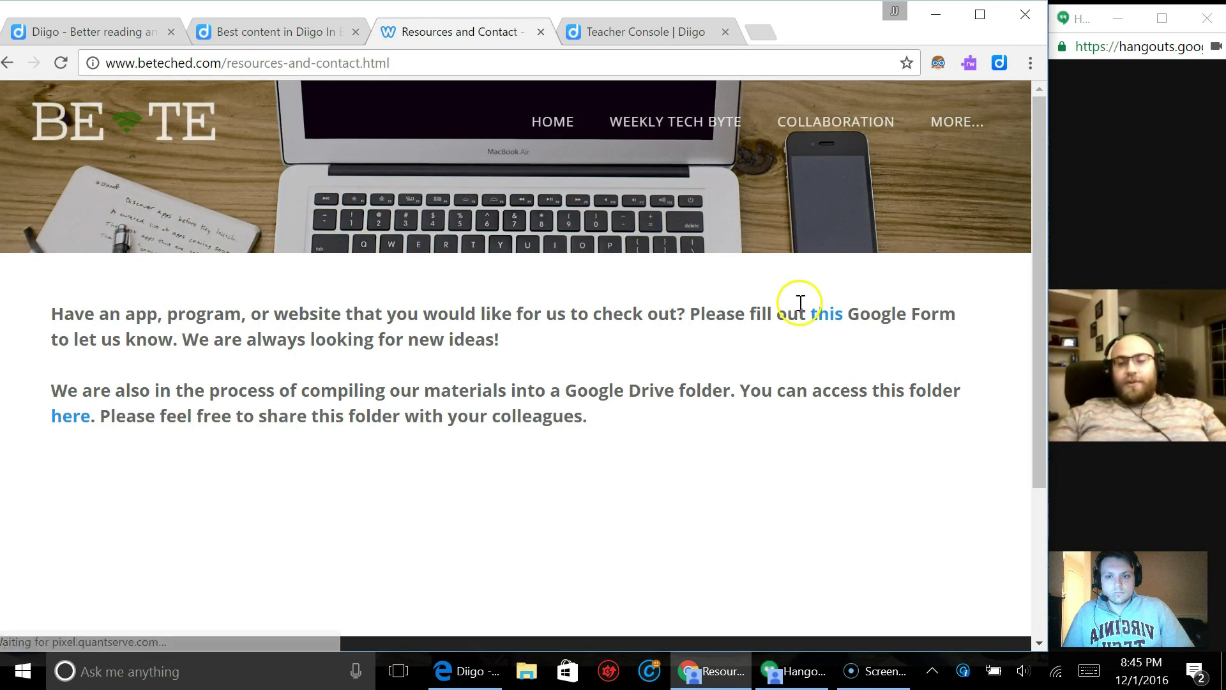
pyautogui.scroll(-3, 792, 326)
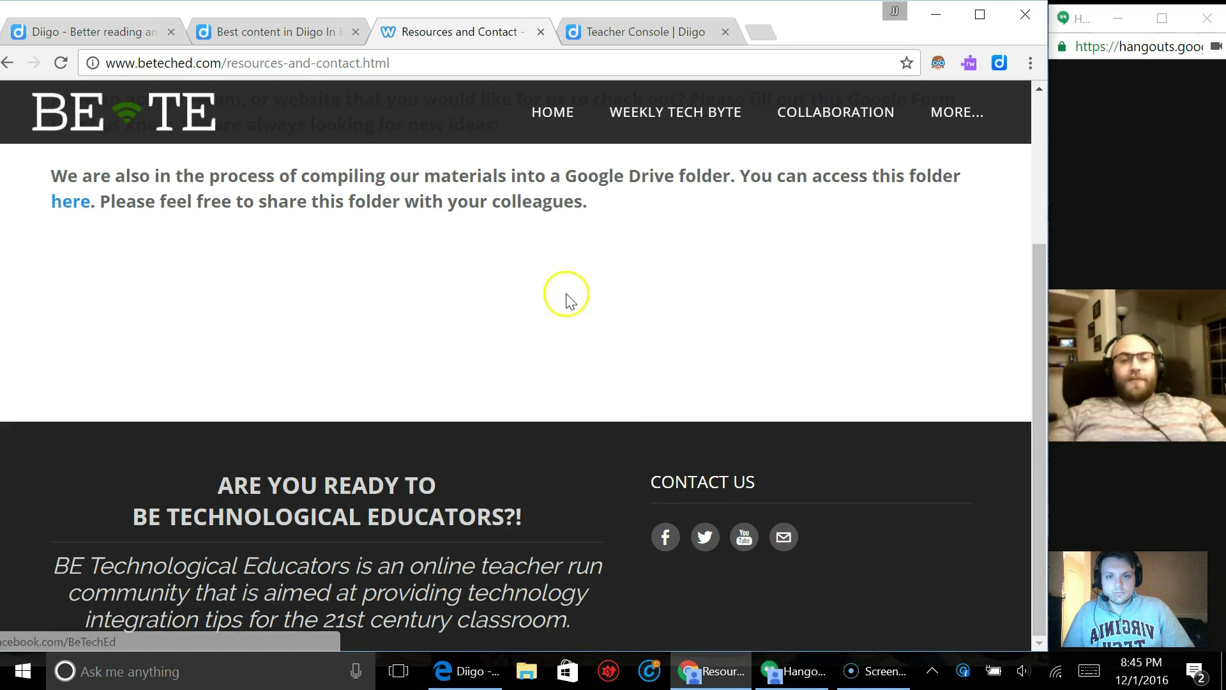
pyautogui.click(549, 120)
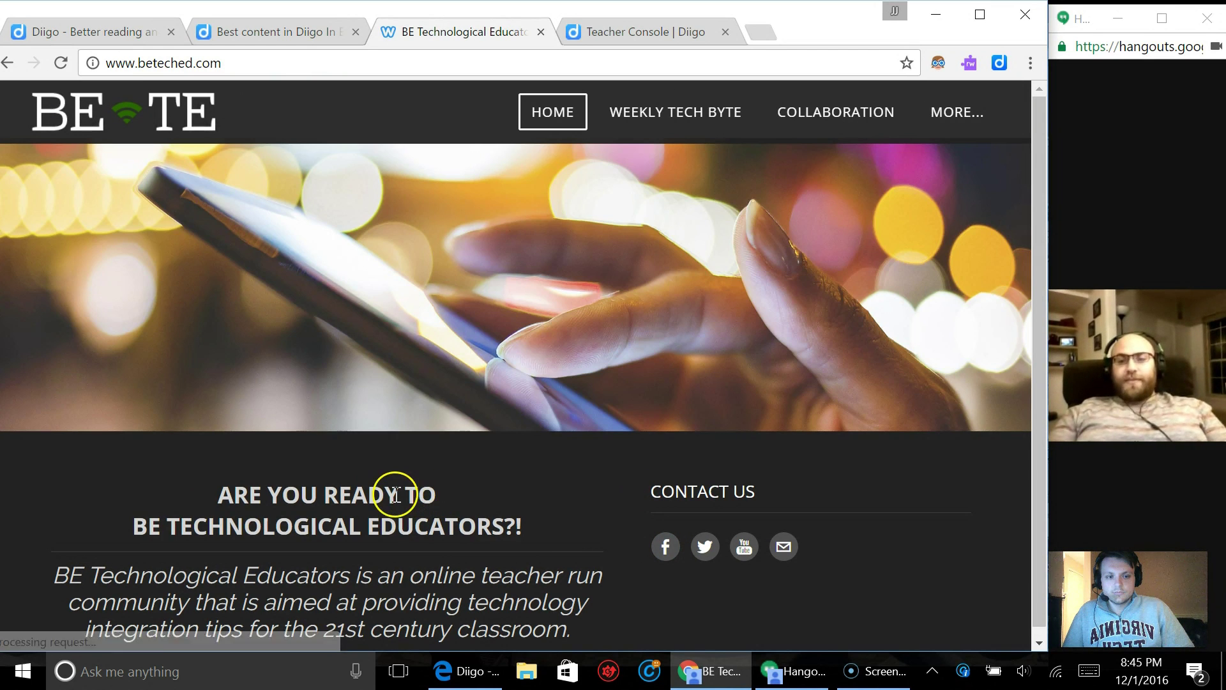